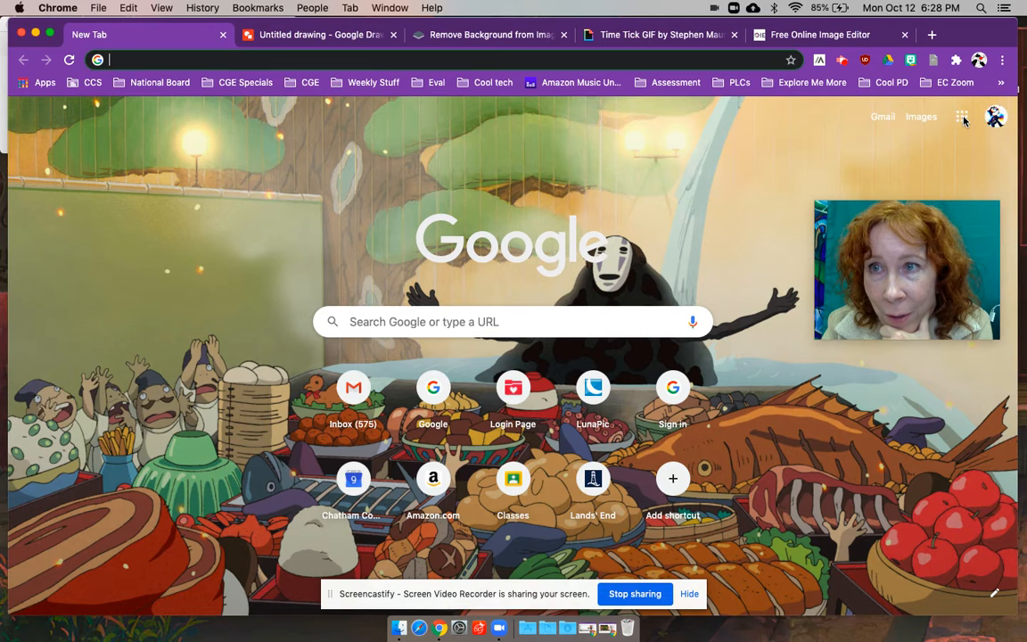
- Find Google Docs among the Google apps and open it
{"action": "left_click", "coordinate": [962, 117]}
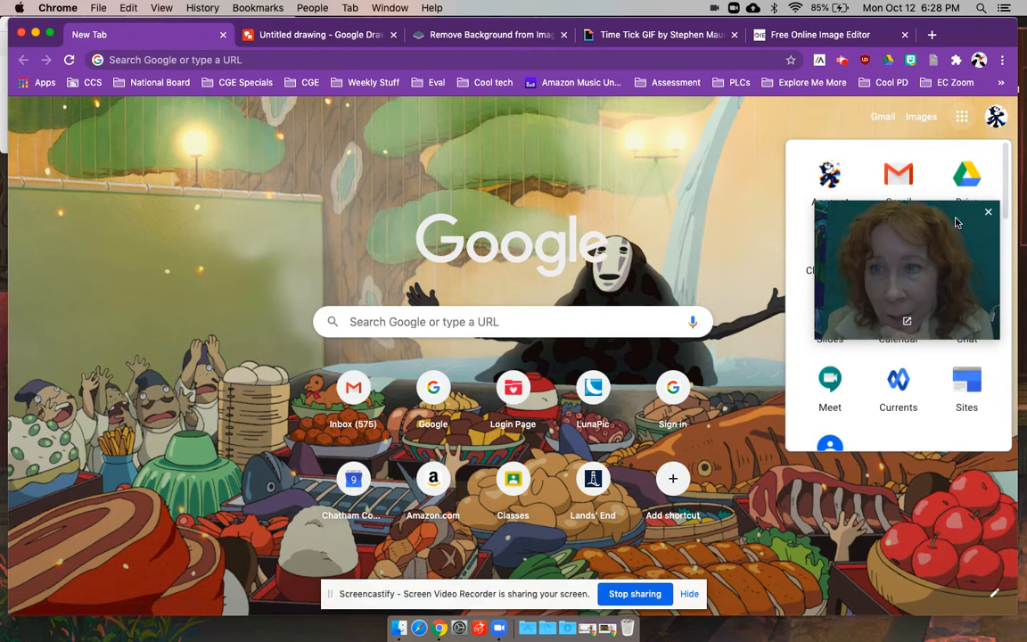
{"action": "left_click", "coordinate": [965, 113]}
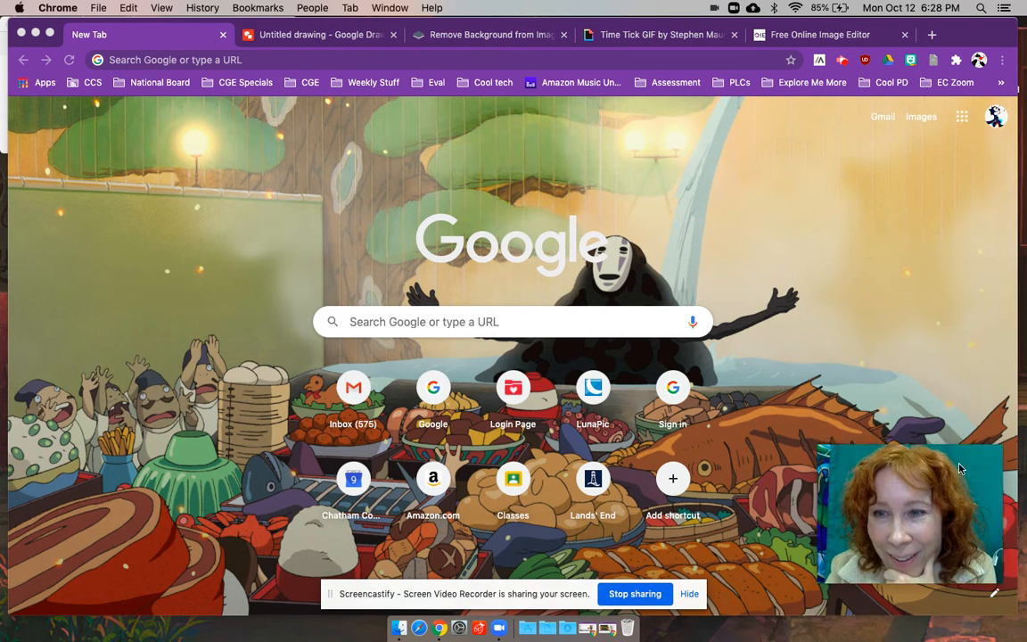
{"action": "left_click", "coordinate": [963, 117]}
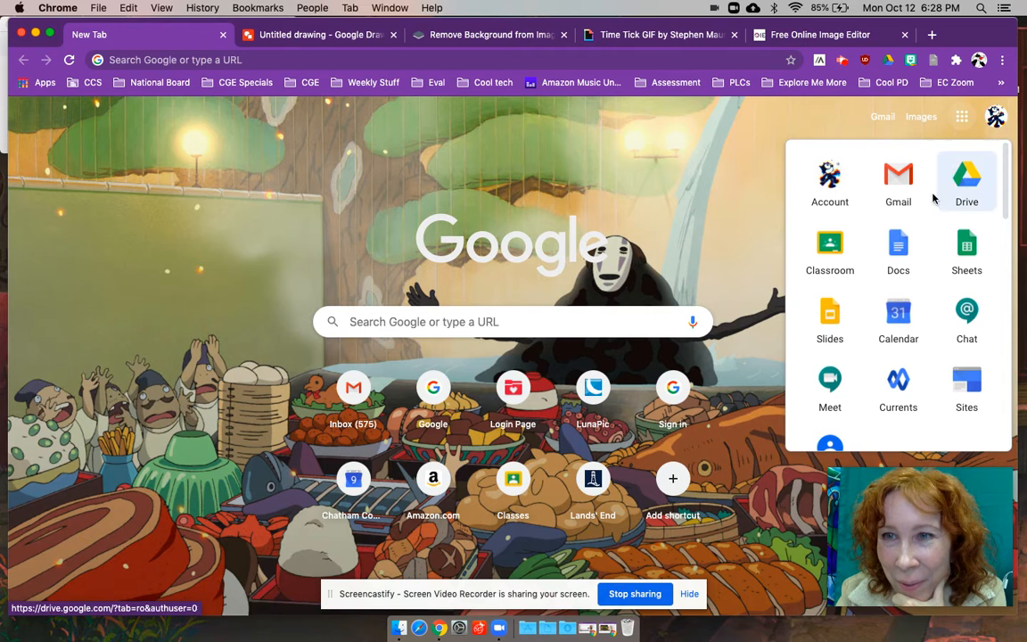
{"action": "scroll", "coordinate": [909, 328], "scroll_direction": "down", "scroll_amount": 10}
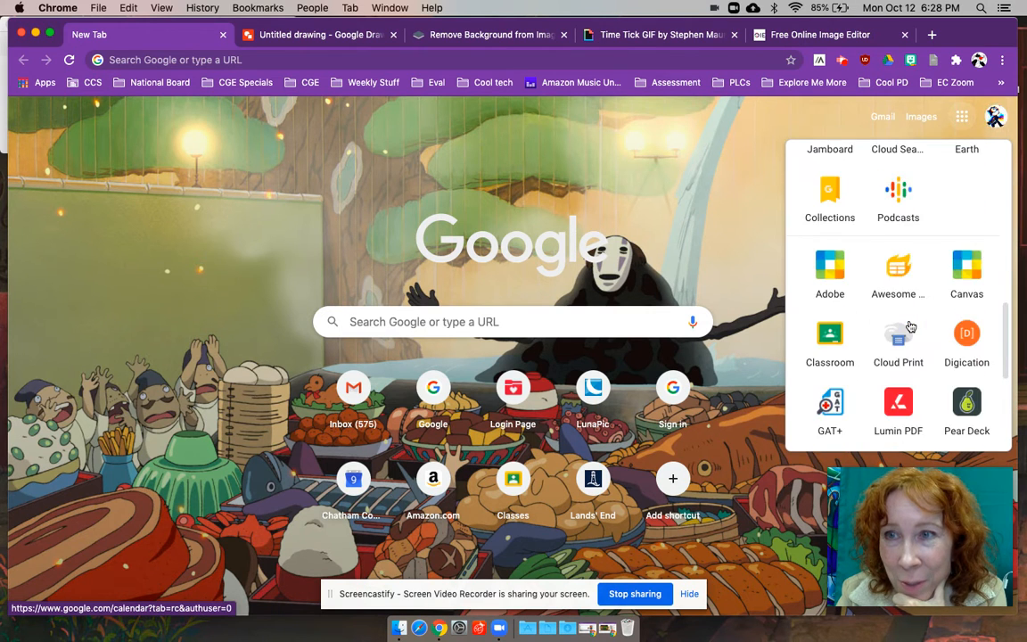
{"action": "scroll", "coordinate": [909, 326], "scroll_direction": "up", "scroll_amount": 5}
{"action": "scroll", "coordinate": [909, 326], "scroll_direction": "down", "scroll_amount": 3}
{"action": "scroll", "coordinate": [909, 322], "scroll_direction": "up", "scroll_amount": 8}
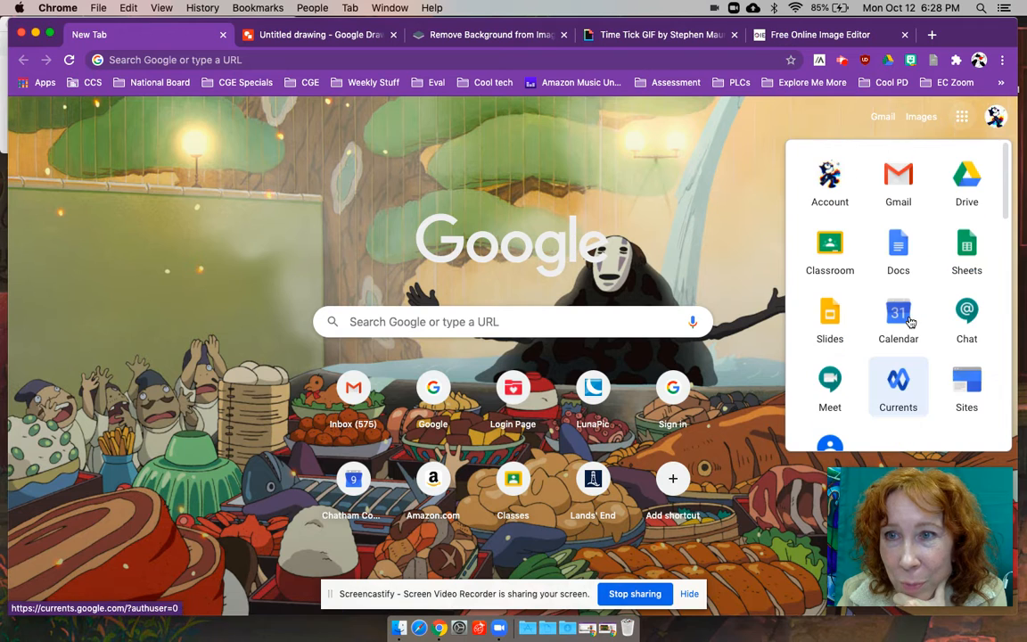
{"action": "left_click", "coordinate": [898, 250]}
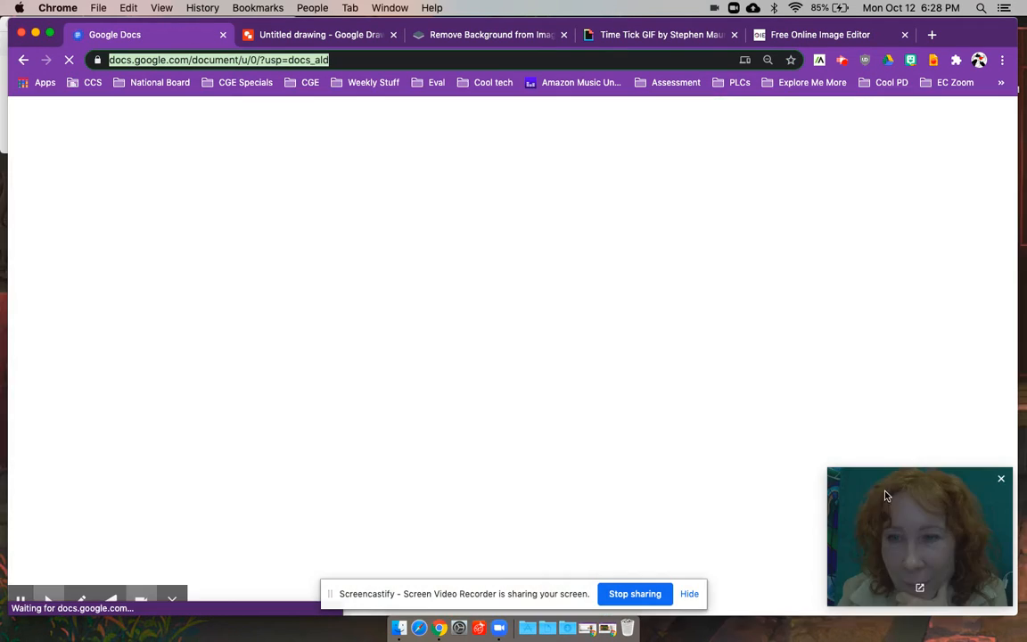
- Create a new blank document in Google Docs
{"action": "left_click_drag", "start_coordinate": [861, 479], "coordinate": [286, 422]}
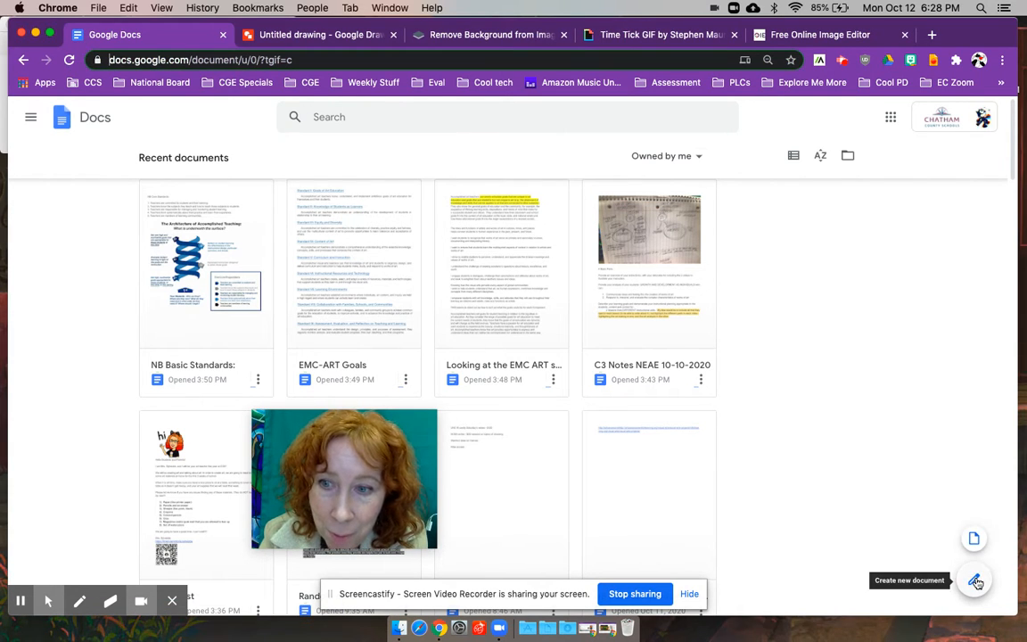
{"action": "left_click", "coordinate": [975, 581]}
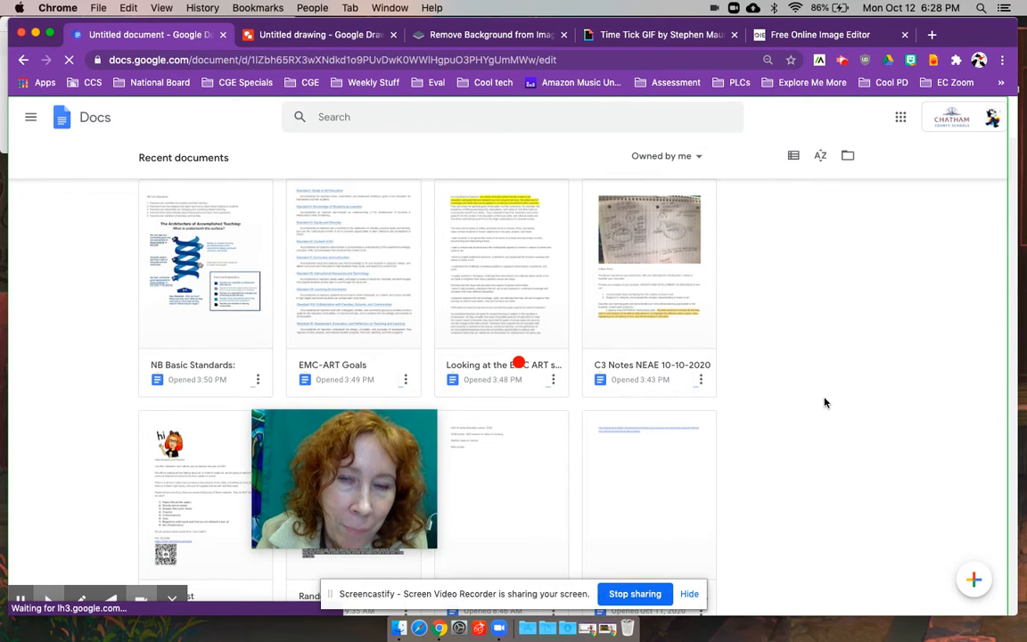
{"action": "left_click_drag", "start_coordinate": [381, 435], "coordinate": [911, 434]}
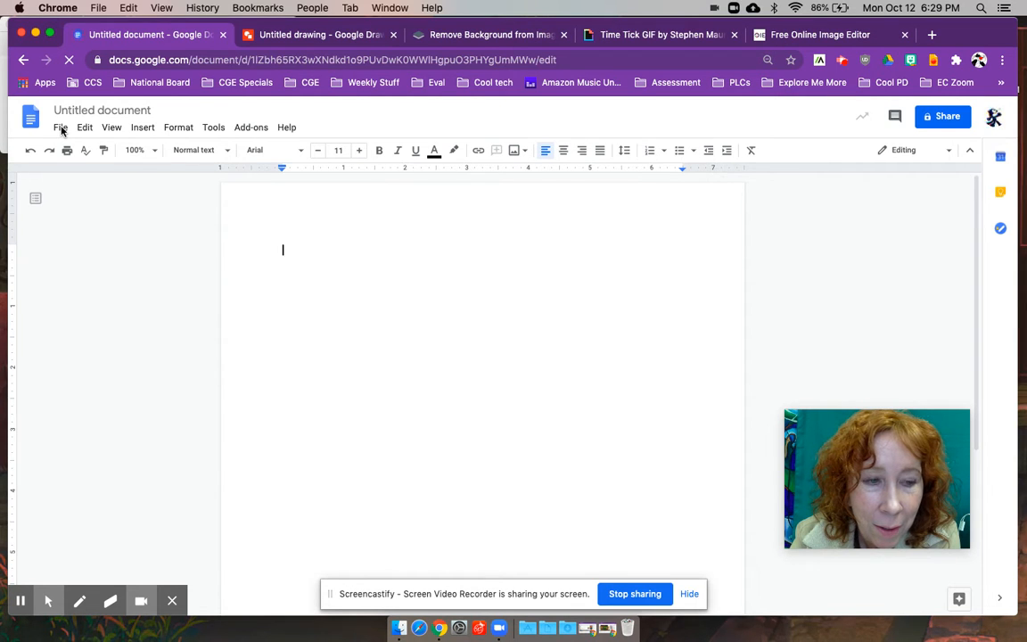
- Create a new Google drawing from within the untitled document
{"action": "left_click", "coordinate": [61, 129]}
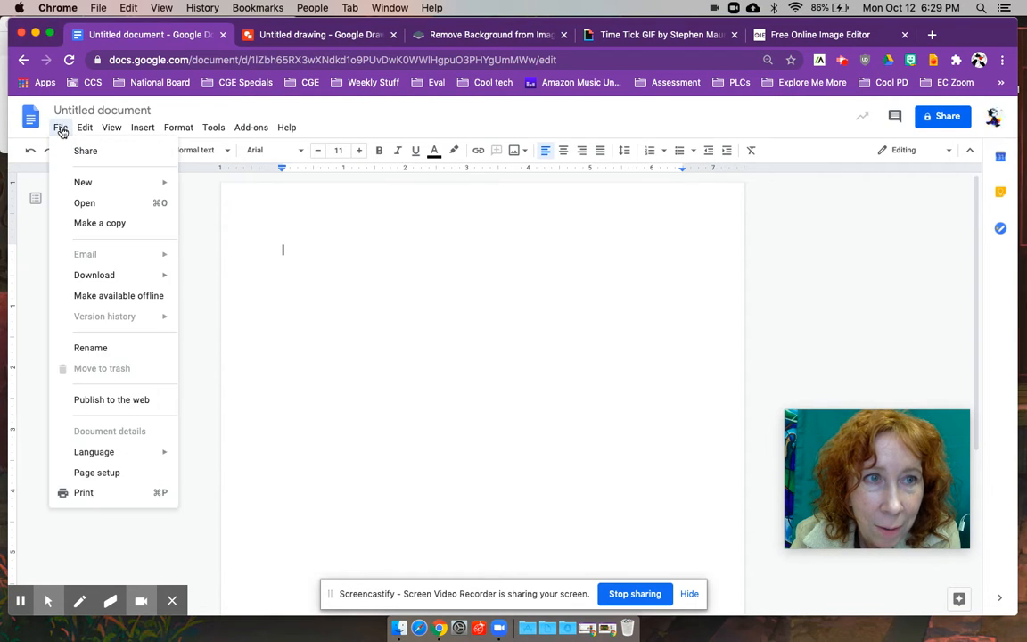
{"action": "mouse_move", "coordinate": [85, 184]}
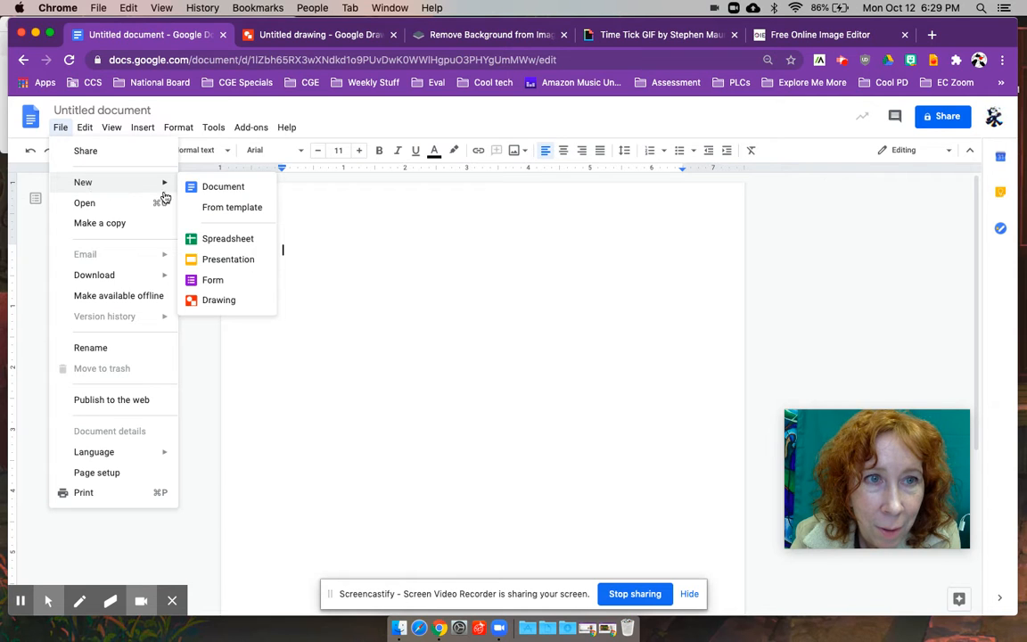
{"action": "left_click", "coordinate": [218, 300]}
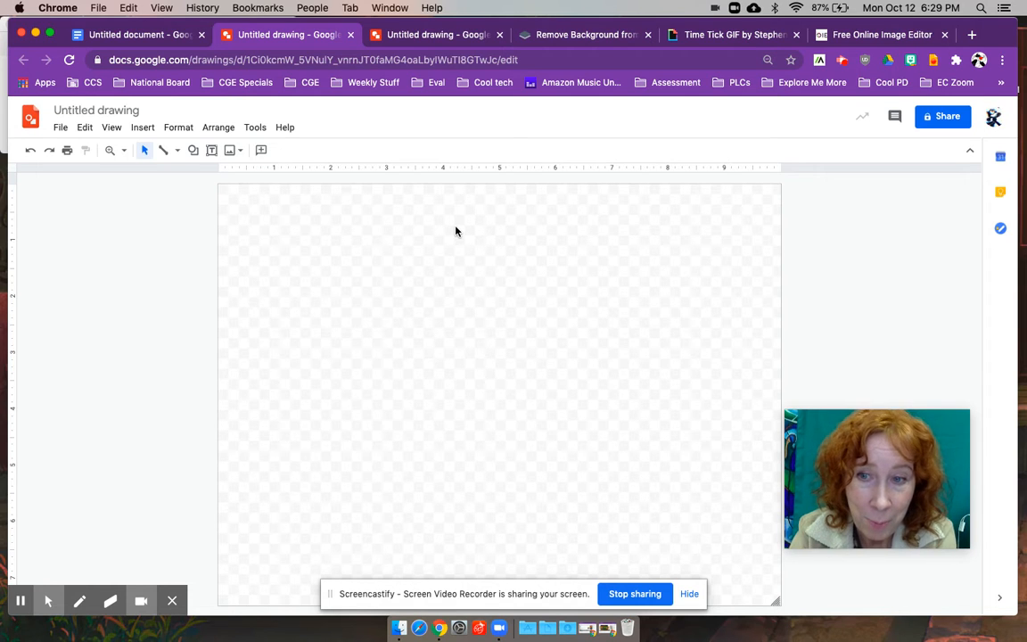
- Rename the untitled drawing as "Test for video"
{"action": "left_click", "coordinate": [79, 109]}
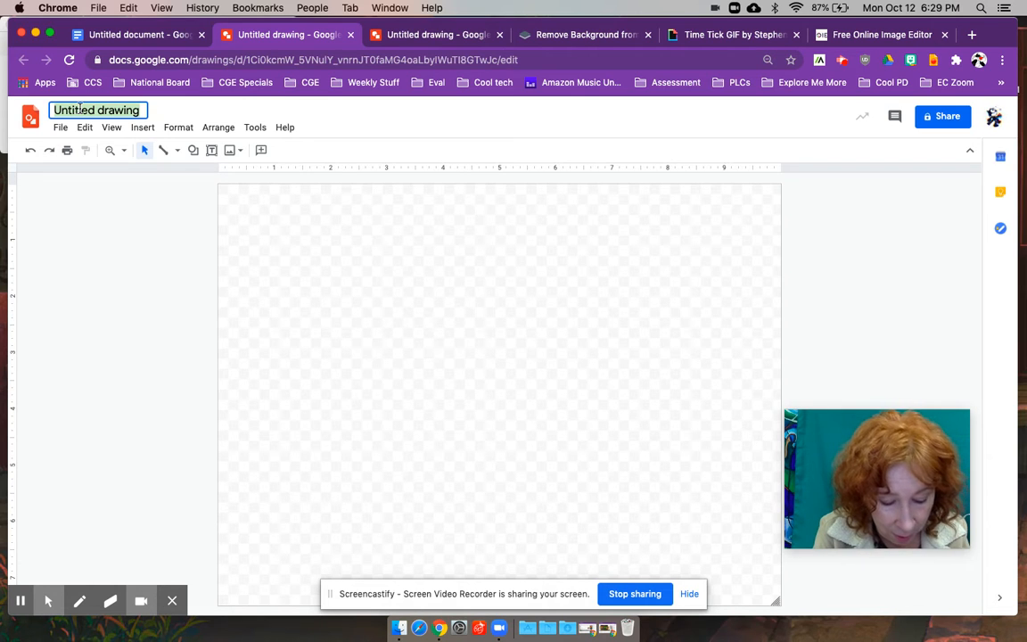
{"action": "type", "text": "Test"}
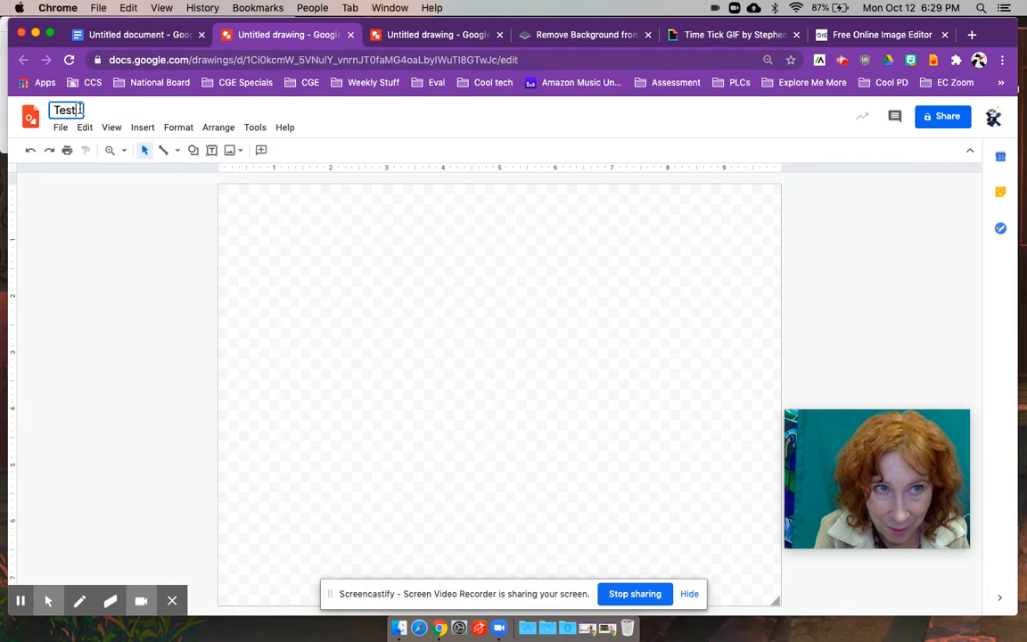
{"action": "type", "text": " for video"}
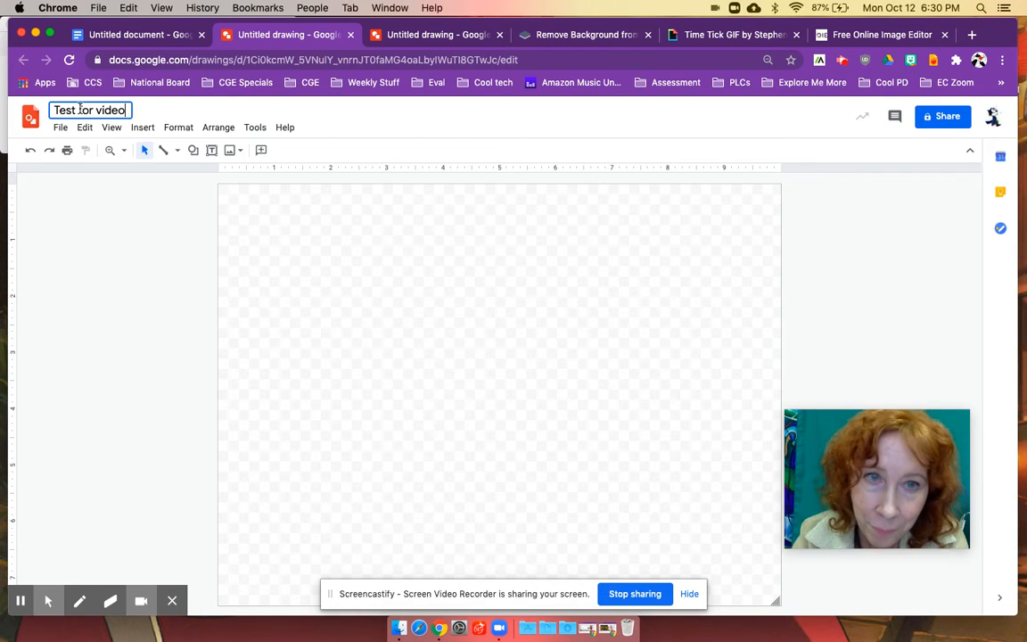
{"action": "left_click", "coordinate": [113, 231]}
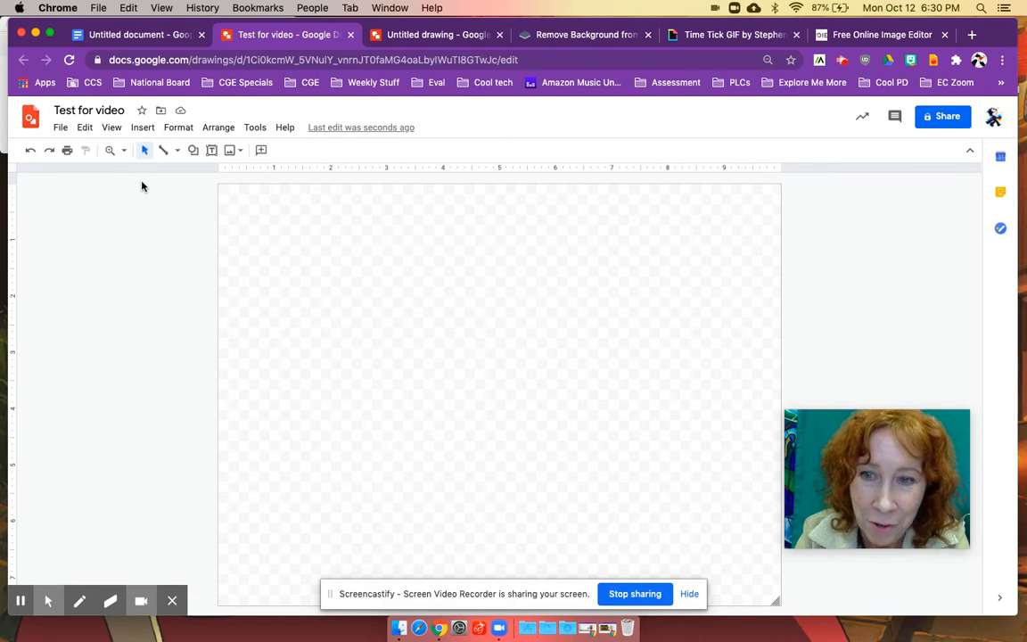
- Insert the portrait screenshot with the orange polka-dot background from the computer's Desktop folder into the drawing
{"action": "left_click", "coordinate": [144, 129]}
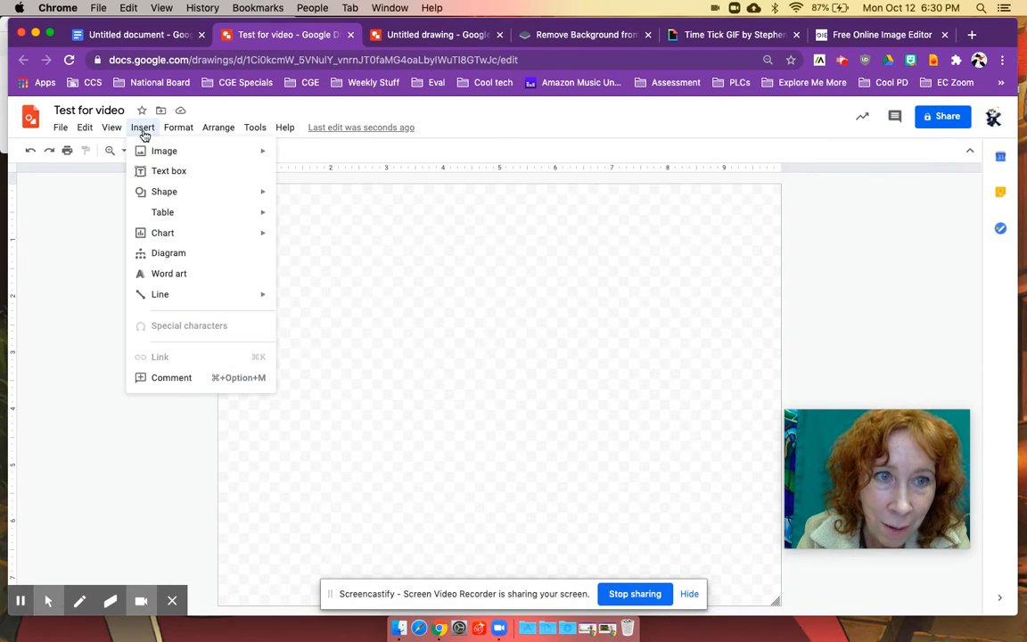
{"action": "mouse_move", "coordinate": [161, 153]}
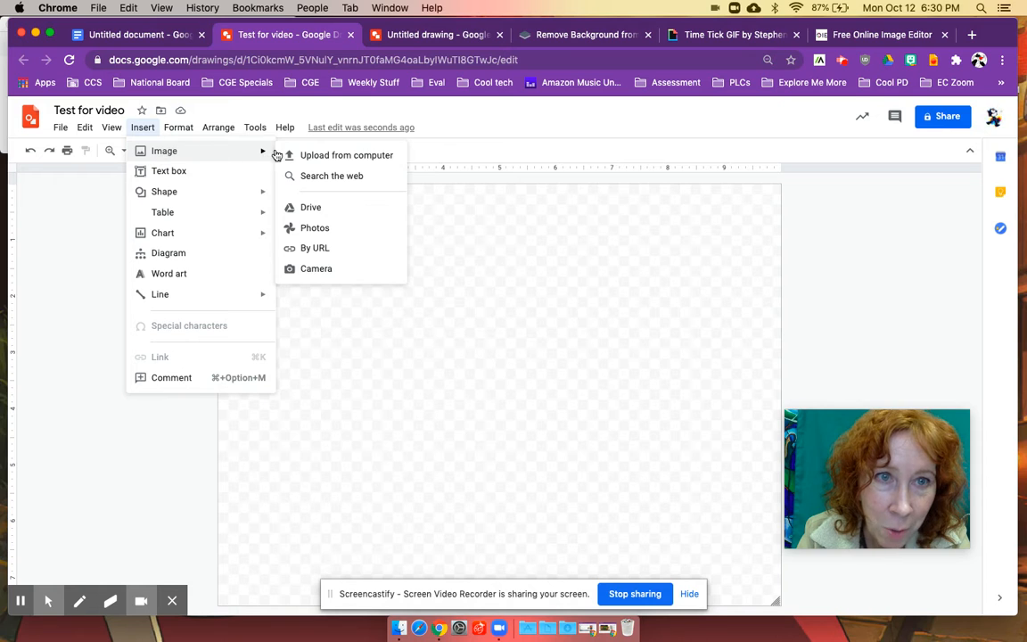
{"action": "left_click", "coordinate": [342, 157]}
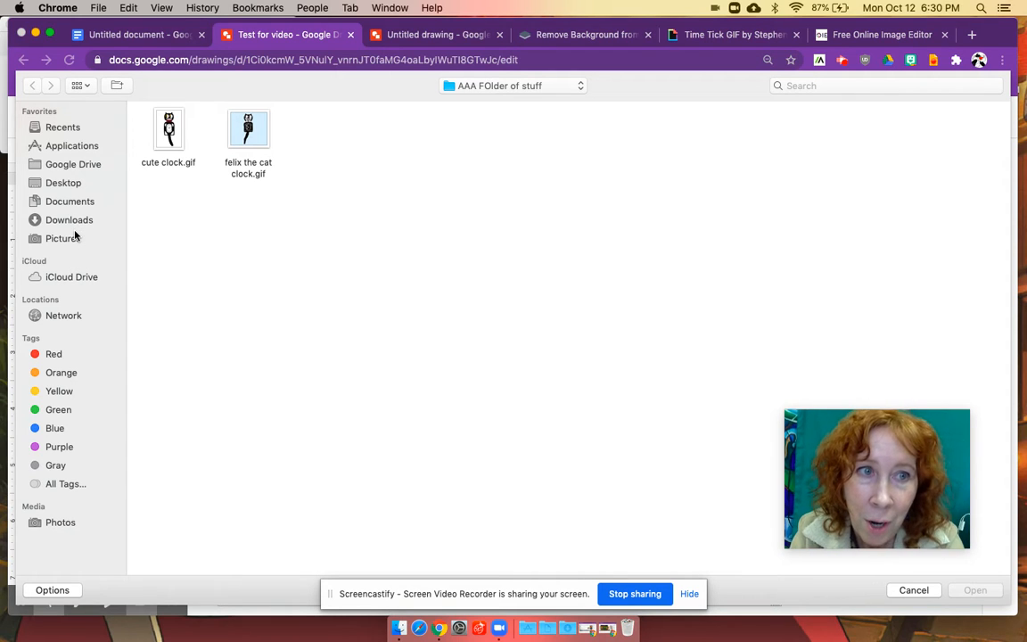
{"action": "left_click", "coordinate": [63, 183]}
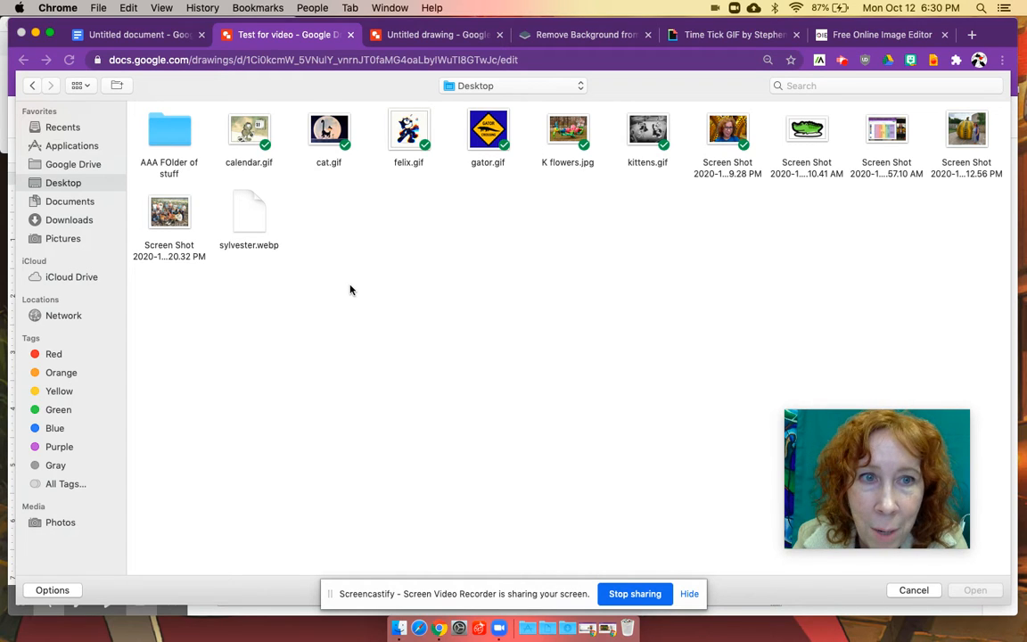
{"action": "double_click", "coordinate": [724, 136]}
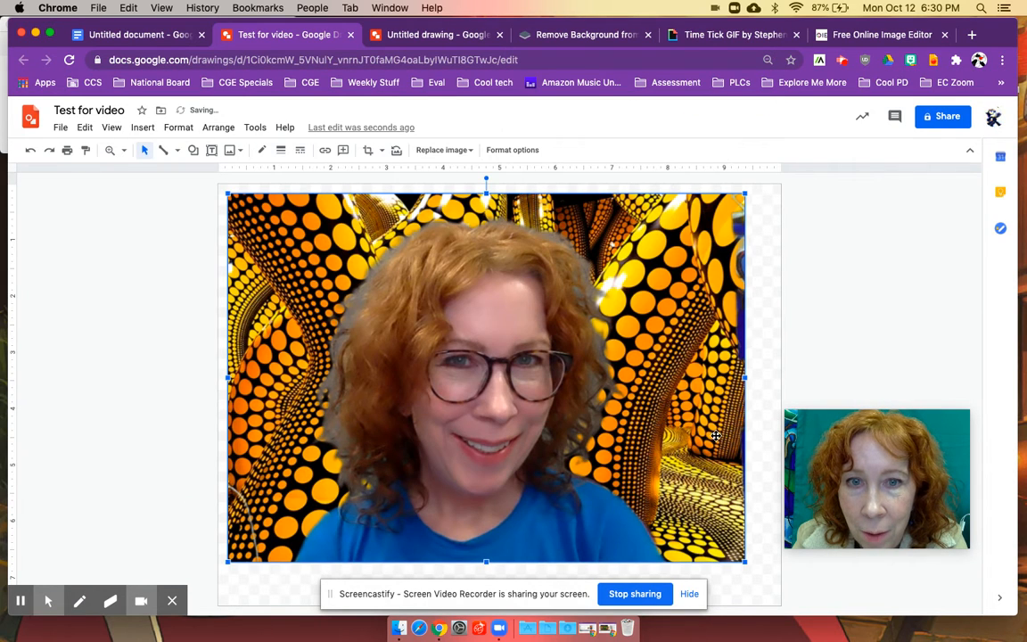
- Shrink the portrait image to about 3 inches wide and move it to the lower right of the canvas
{"action": "left_click_drag", "start_coordinate": [747, 561], "coordinate": [403, 318]}
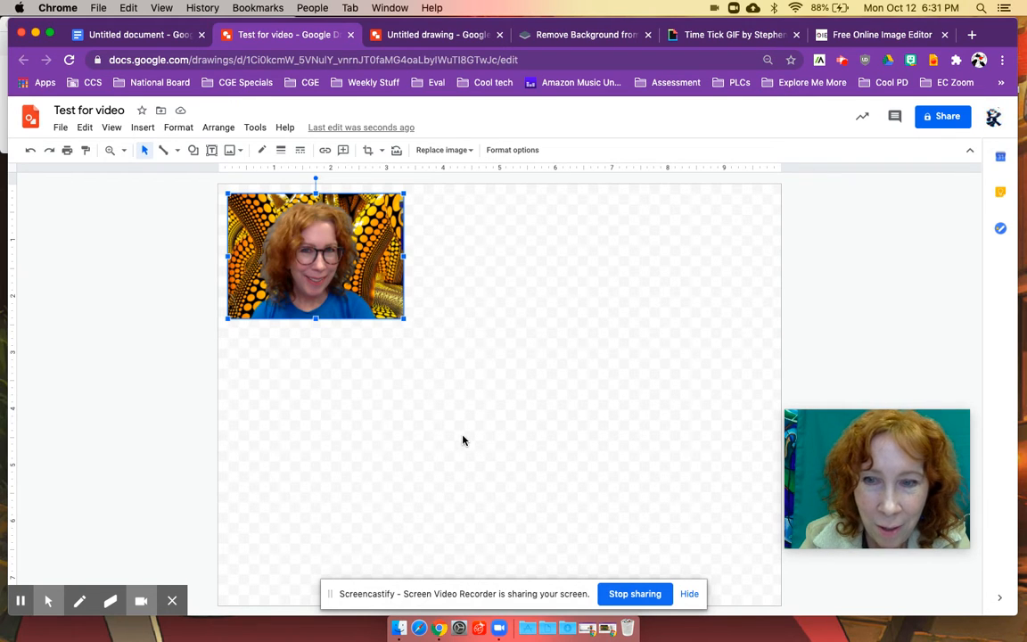
{"action": "left_click_drag", "start_coordinate": [339, 246], "coordinate": [703, 411]}
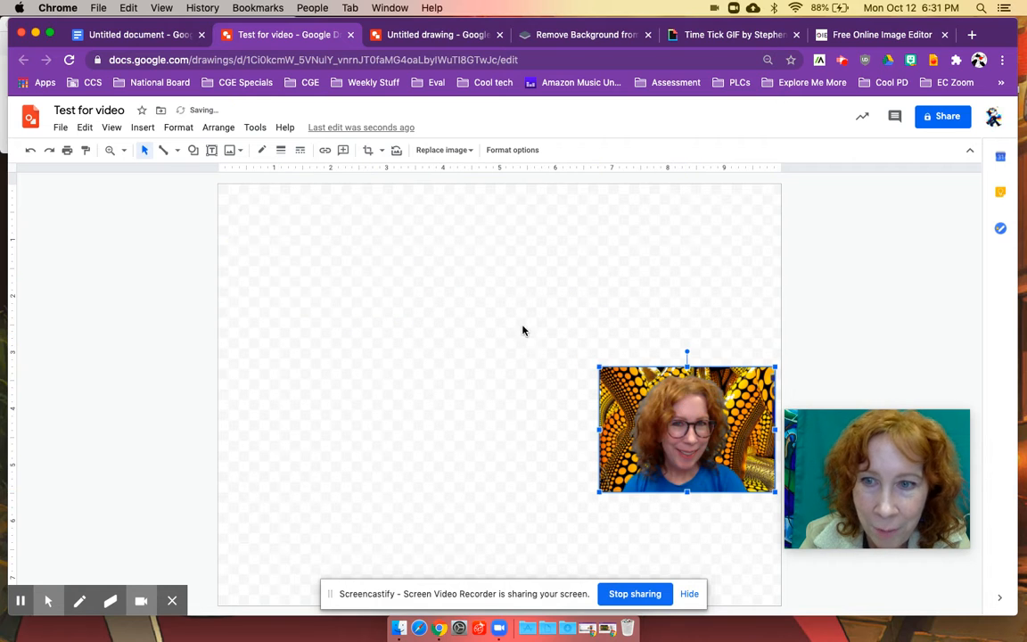
- Search the web for "leopard" images to insert into the drawing
{"action": "left_click", "coordinate": [143, 128]}
{"action": "mouse_move", "coordinate": [147, 151]}
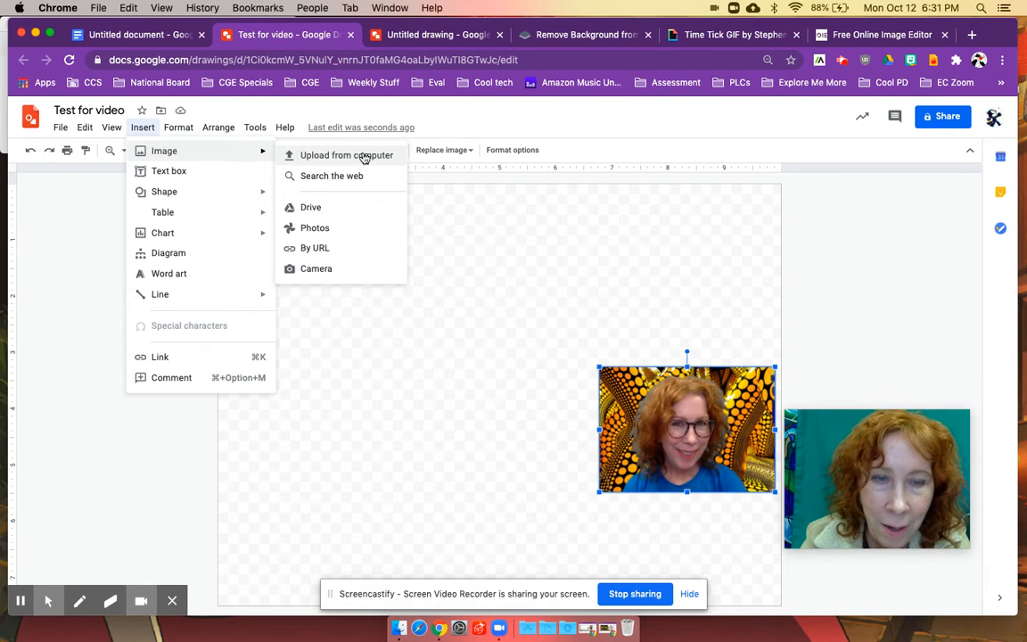
{"action": "left_click", "coordinate": [342, 176]}
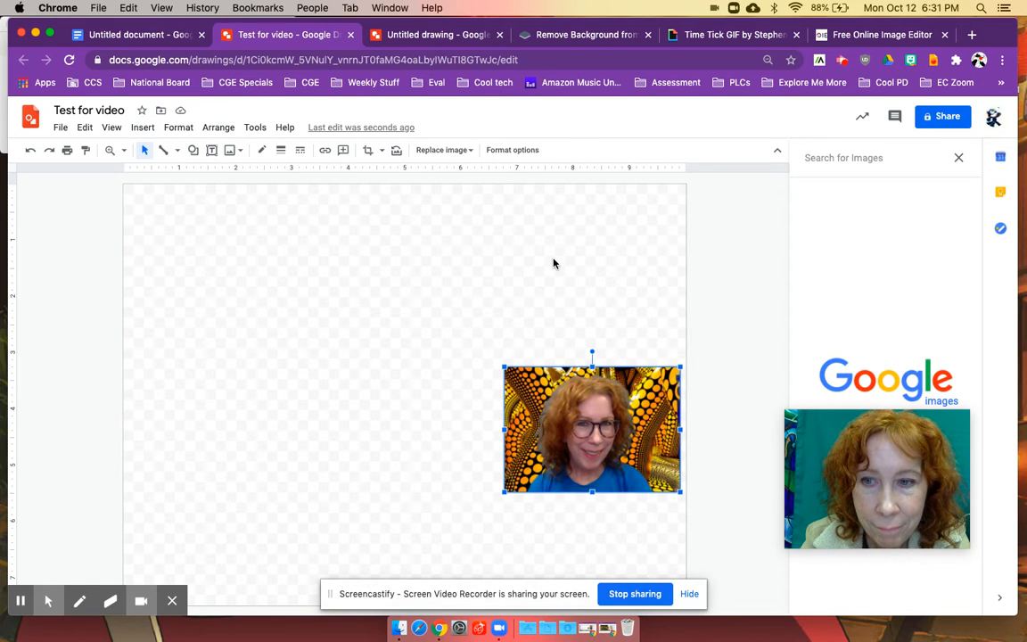
{"action": "left_click_drag", "start_coordinate": [812, 420], "coordinate": [323, 239]}
{"action": "left_click", "coordinate": [846, 158]}
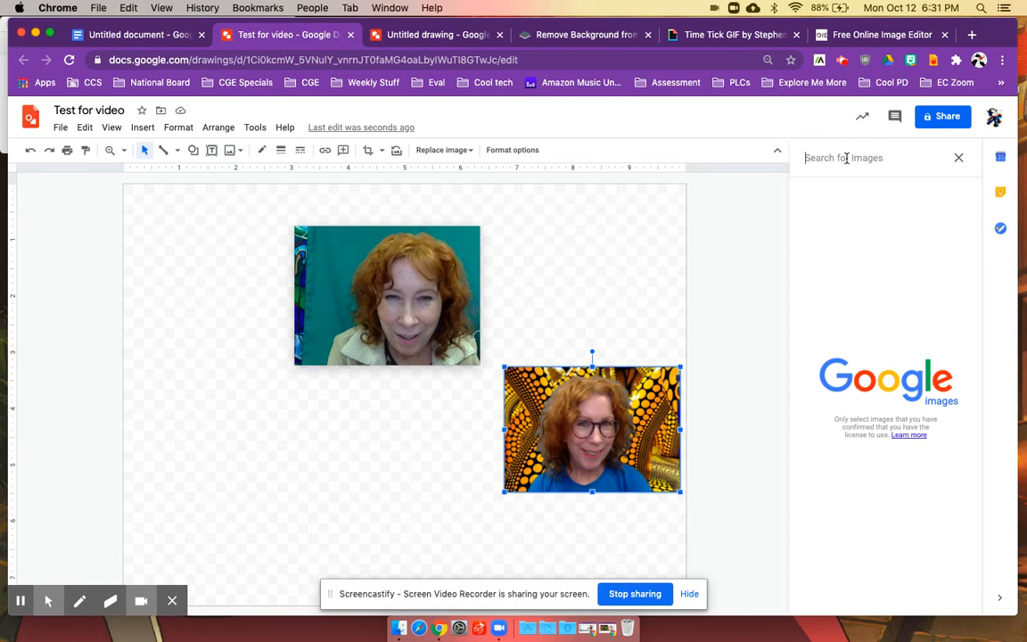
{"action": "type", "text": "le"}
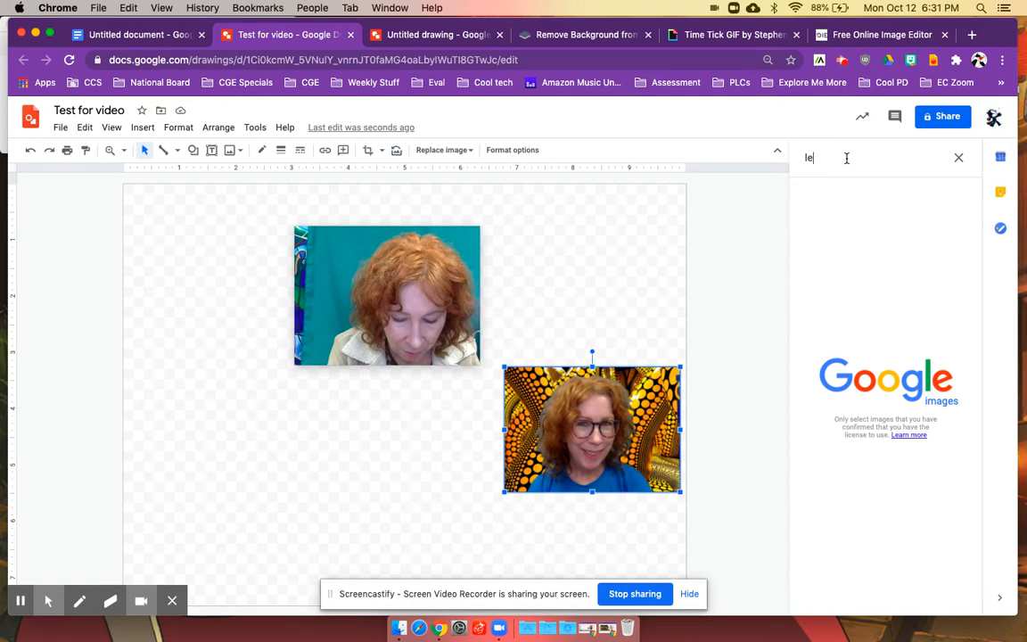
{"action": "type", "text": "opard"}
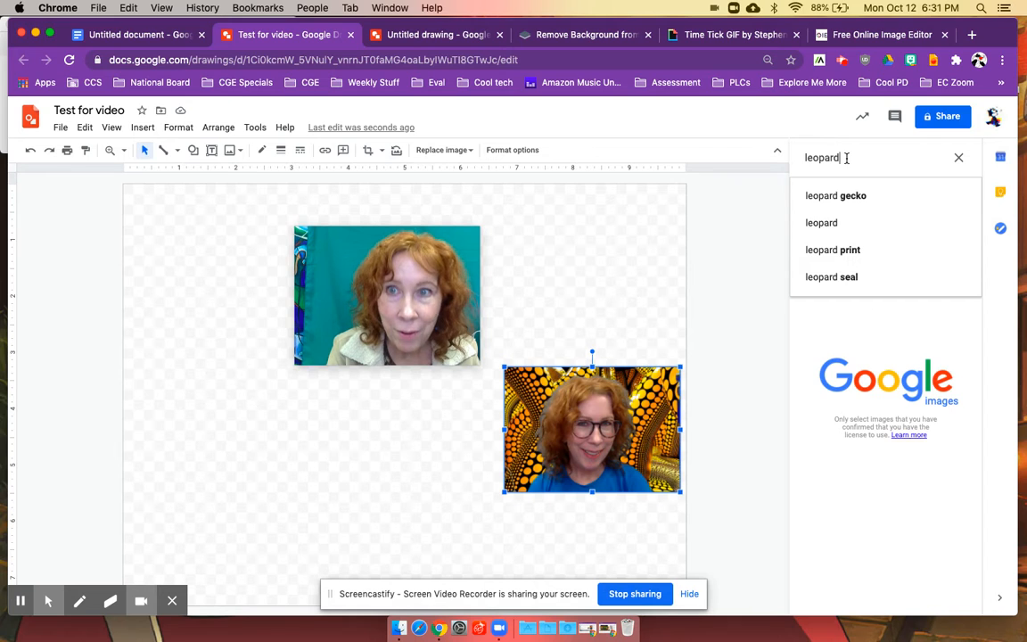
{"action": "key", "text": "Return"}
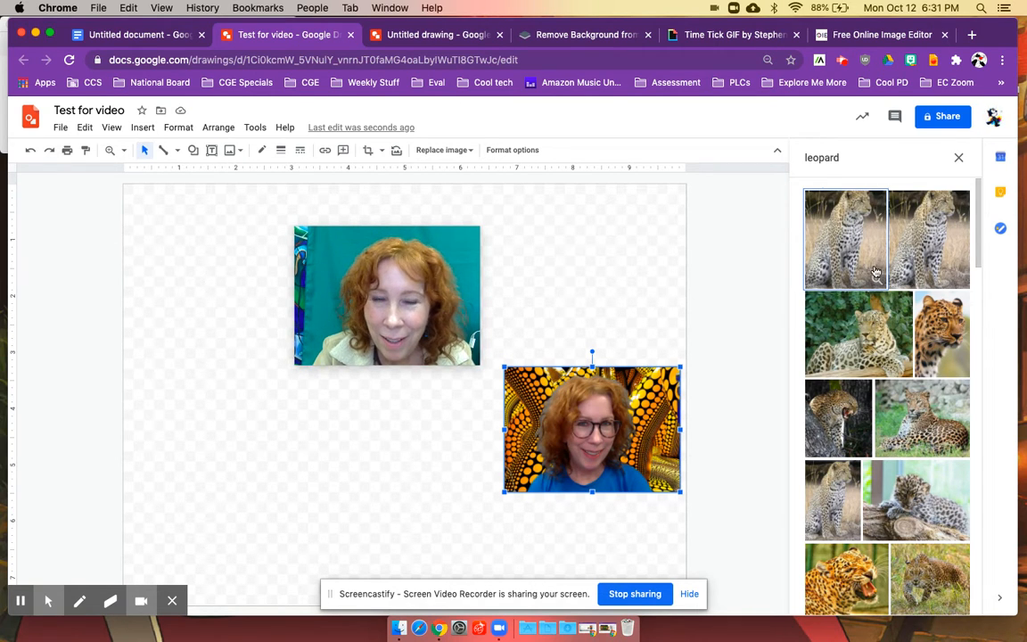
- Insert the wide photo of a leopard standing in brown grass from the image results into the drawing
{"action": "scroll", "coordinate": [898, 286], "scroll_direction": "down", "scroll_amount": 10}
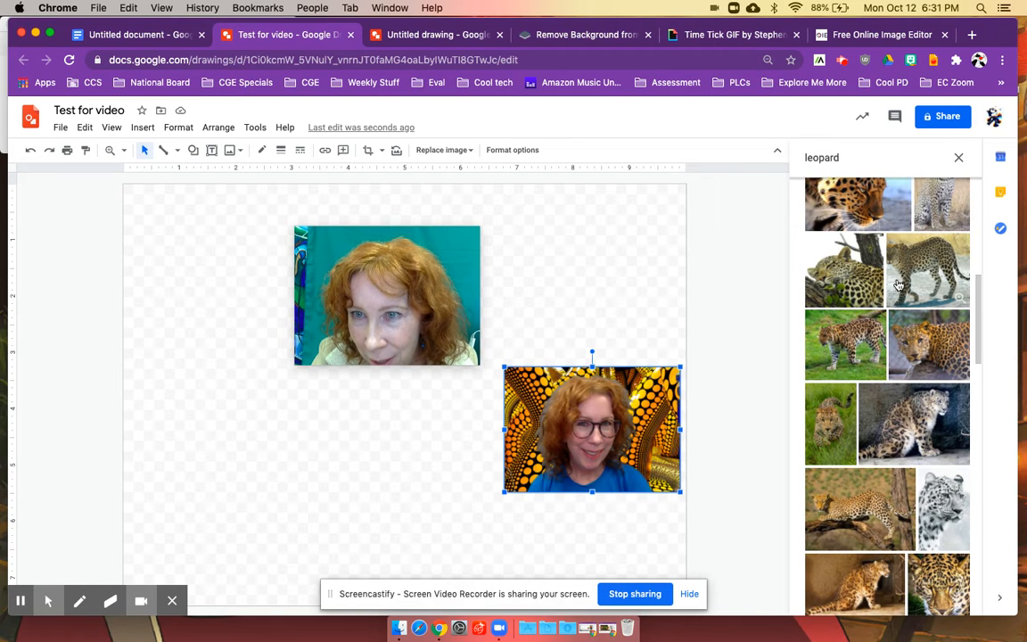
{"action": "scroll", "coordinate": [899, 286], "scroll_direction": "down", "scroll_amount": 10}
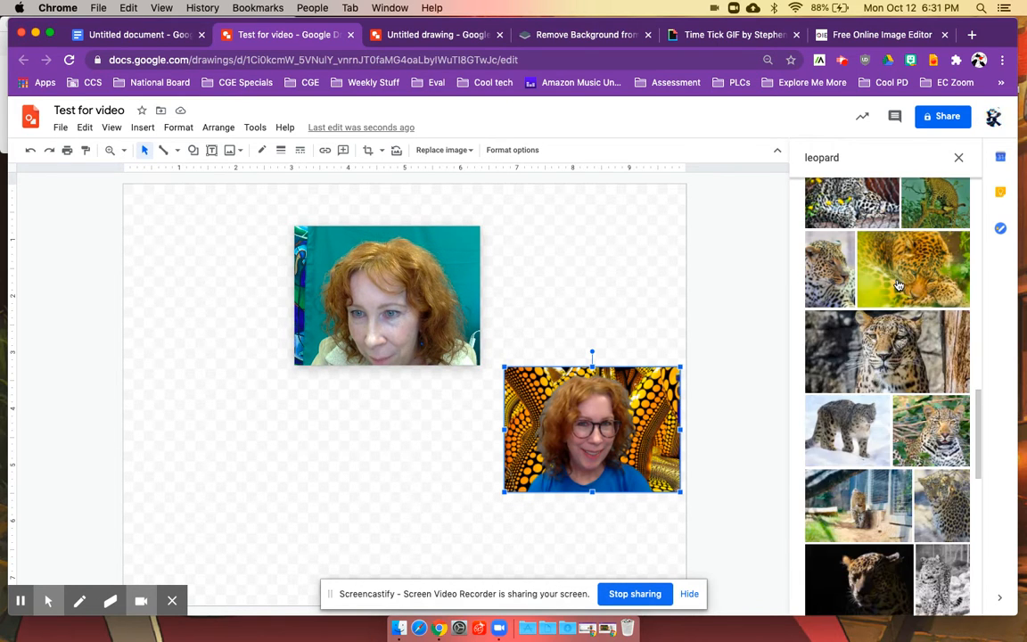
{"action": "scroll", "coordinate": [898, 285], "scroll_direction": "down", "scroll_amount": 5}
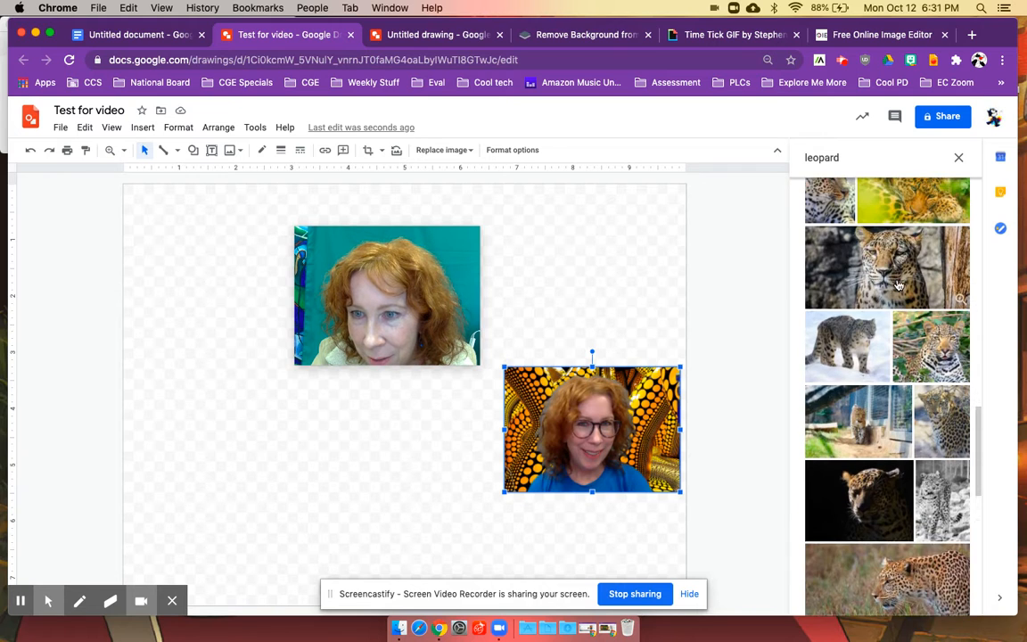
{"action": "scroll", "coordinate": [898, 285], "scroll_direction": "down", "scroll_amount": 3}
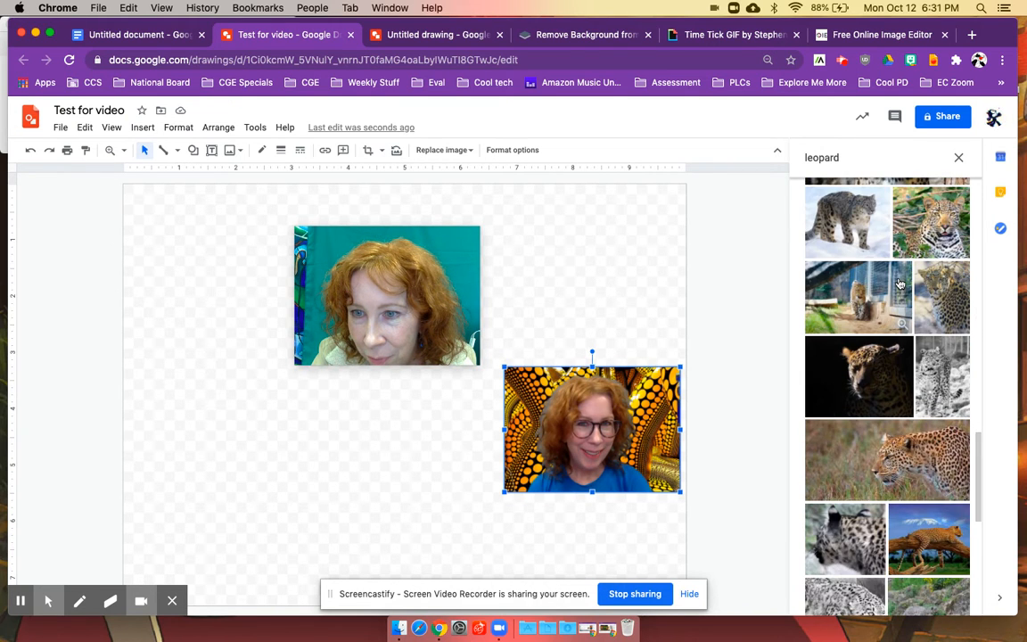
{"action": "left_click", "coordinate": [895, 456]}
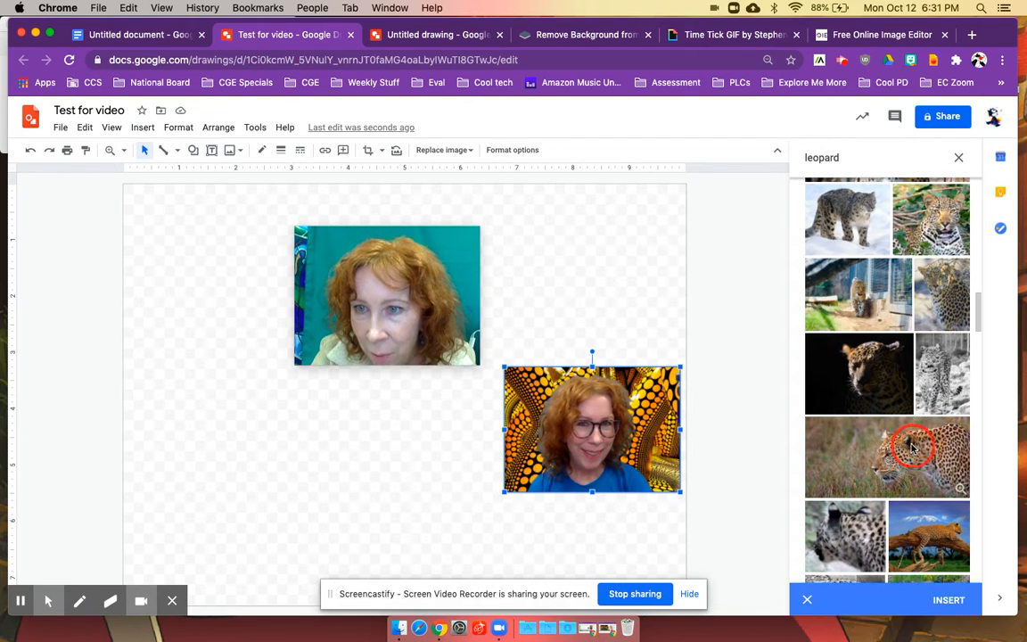
{"action": "left_click", "coordinate": [947, 595]}
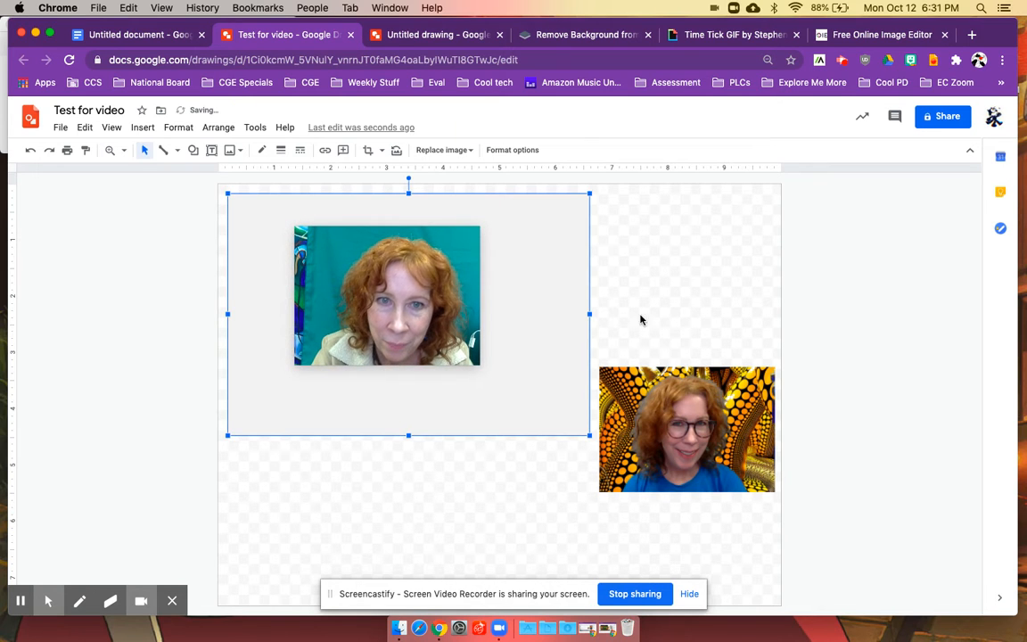
- Crop the leopard photo, trimming about 2.3 inches of grass beside its face and about 0.6 inch above its back
{"action": "left_click_drag", "start_coordinate": [548, 256], "coordinate": [868, 227]}
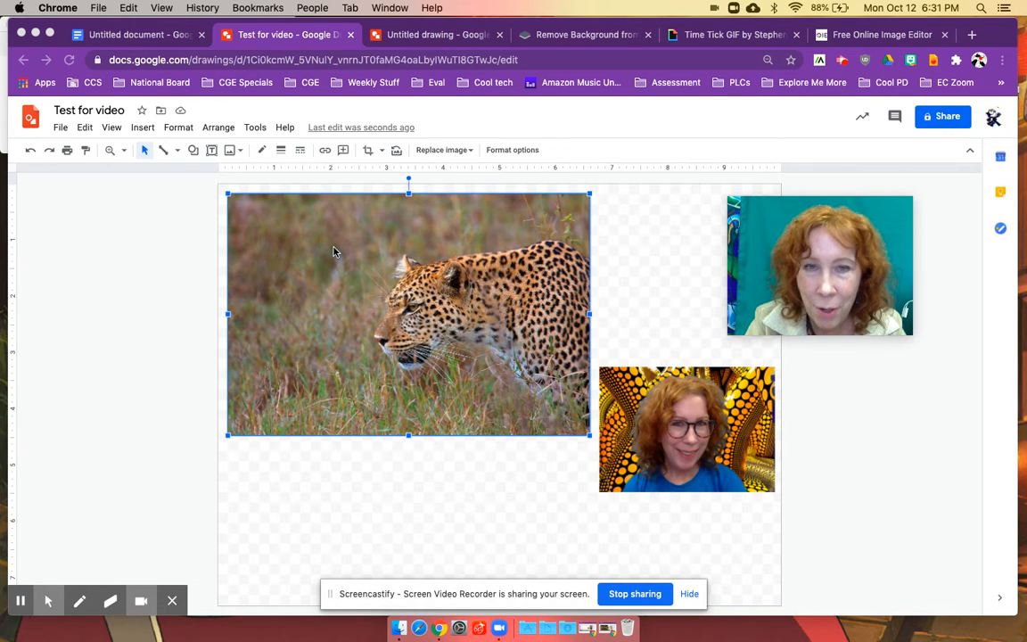
{"action": "double_click", "coordinate": [375, 263]}
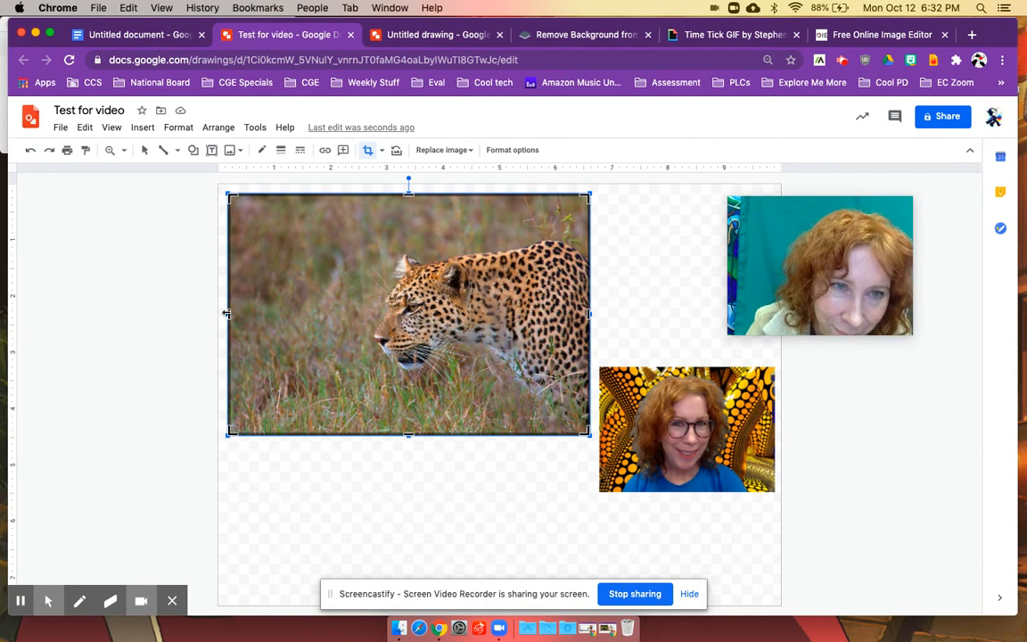
{"action": "left_click_drag", "start_coordinate": [229, 314], "coordinate": [356, 313]}
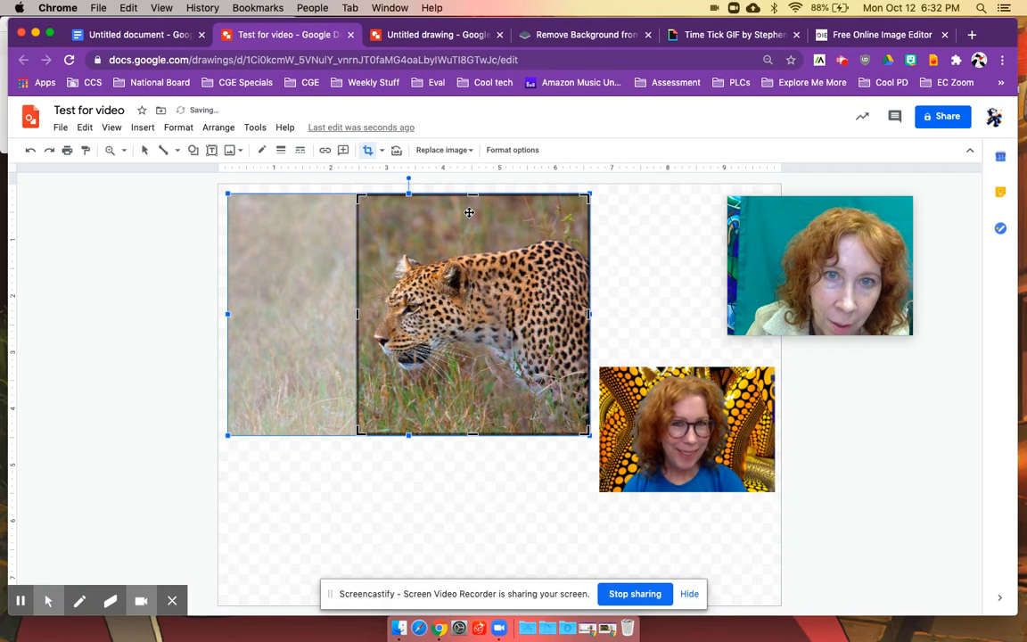
{"action": "left_click_drag", "start_coordinate": [472, 194], "coordinate": [476, 229]}
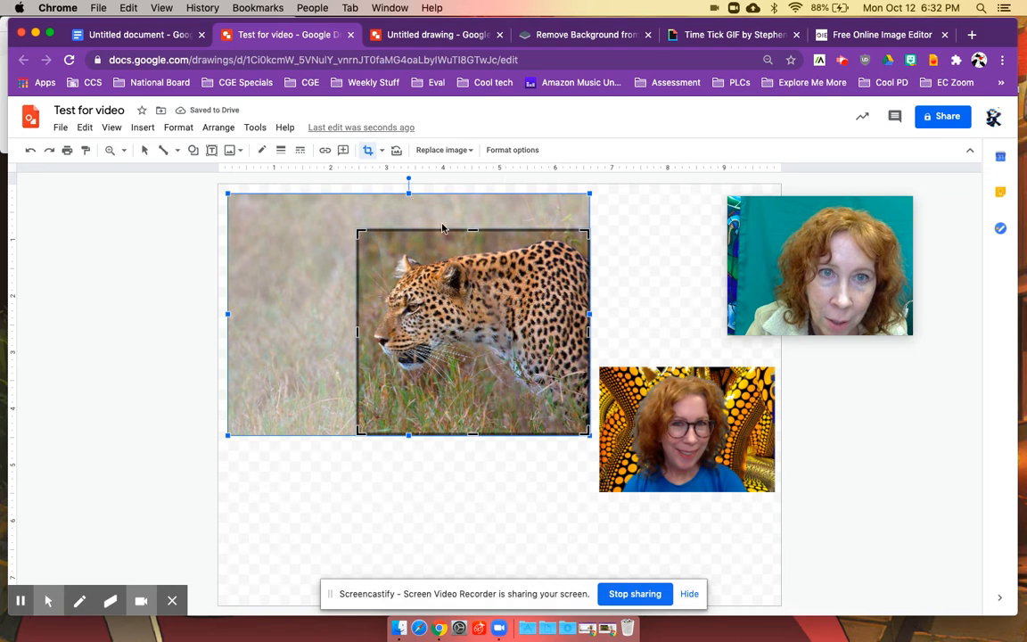
{"action": "left_click", "coordinate": [369, 153]}
{"action": "left_click", "coordinate": [369, 154]}
{"action": "left_click", "coordinate": [369, 154]}
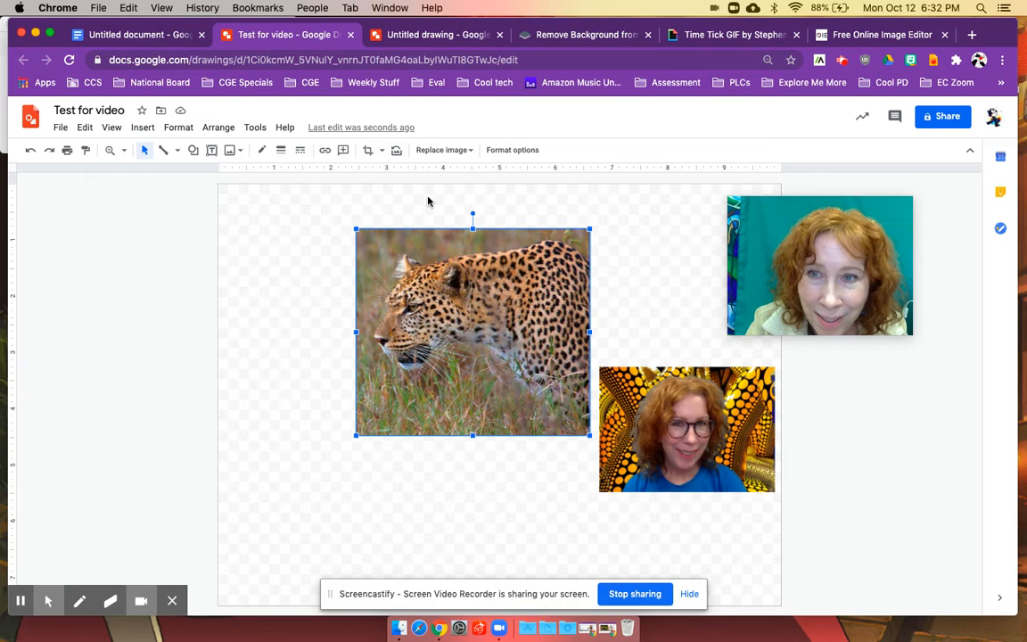
- Move the cropped leopard photo into the canvas's upper-right corner and bring the portrait to the front of it
{"action": "left_click_drag", "start_coordinate": [539, 259], "coordinate": [727, 214]}
{"action": "left_click", "coordinate": [704, 415]}
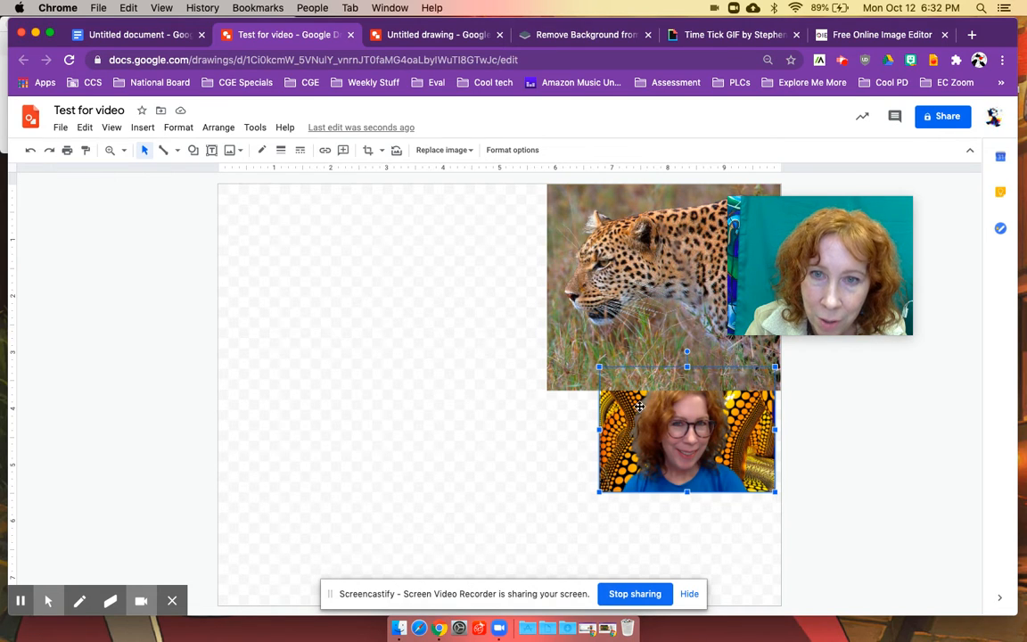
{"action": "left_click", "coordinate": [217, 128]}
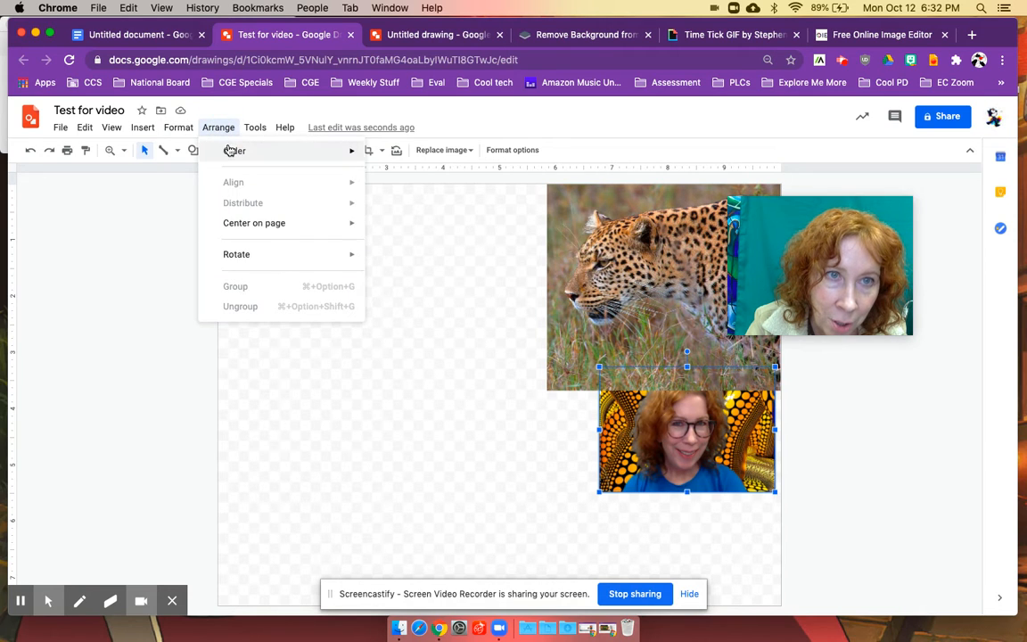
{"action": "mouse_move", "coordinate": [242, 152]}
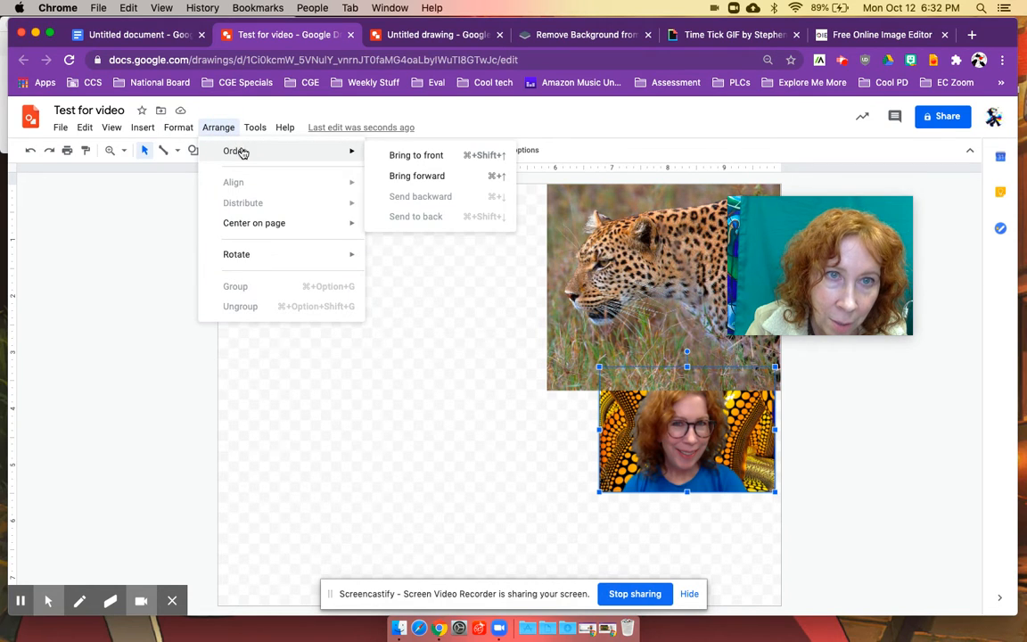
{"action": "left_click", "coordinate": [400, 156]}
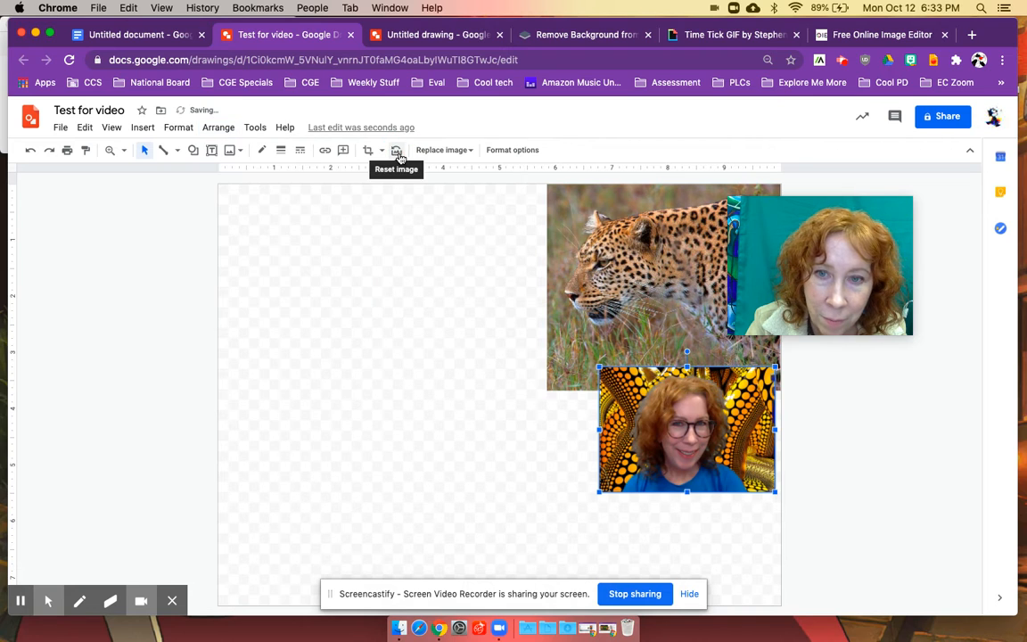
{"action": "left_click", "coordinate": [467, 292]}
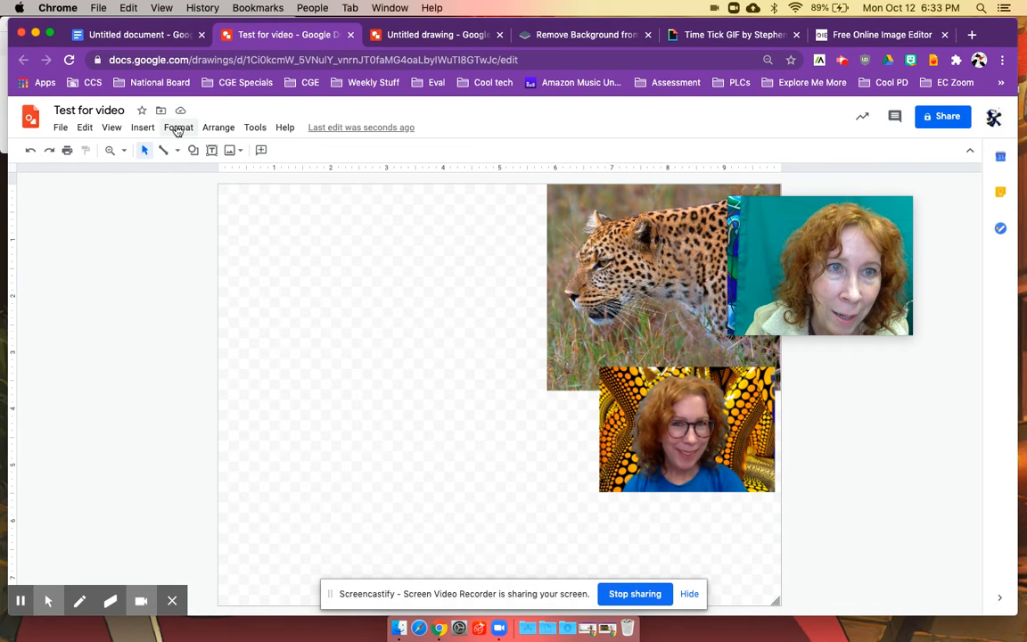
- Search the web for "trasparent frame" images to insert into the drawing
{"action": "left_click", "coordinate": [142, 127]}
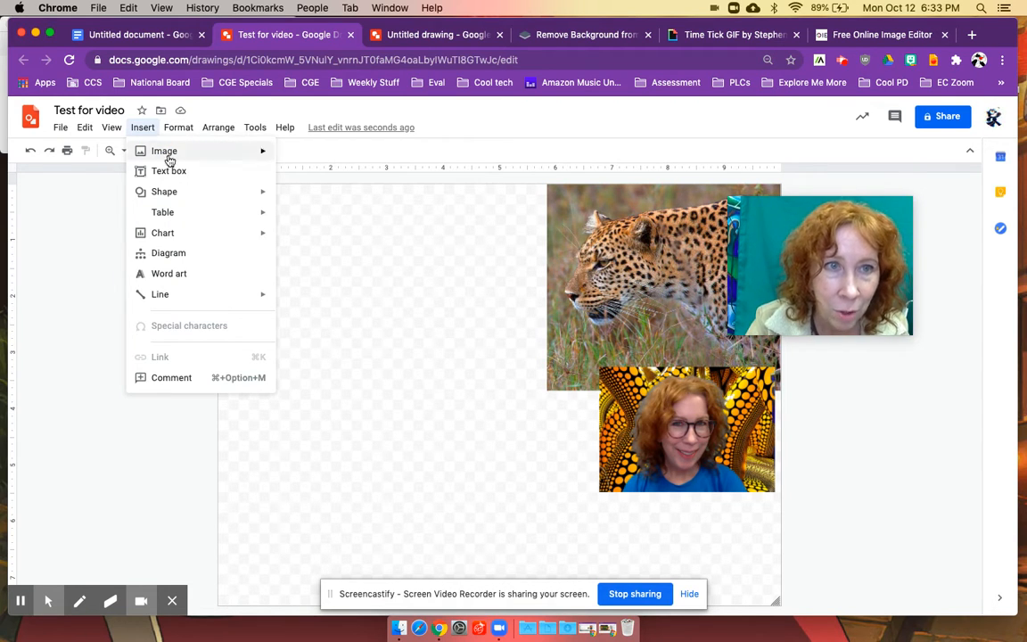
{"action": "mouse_move", "coordinate": [172, 153]}
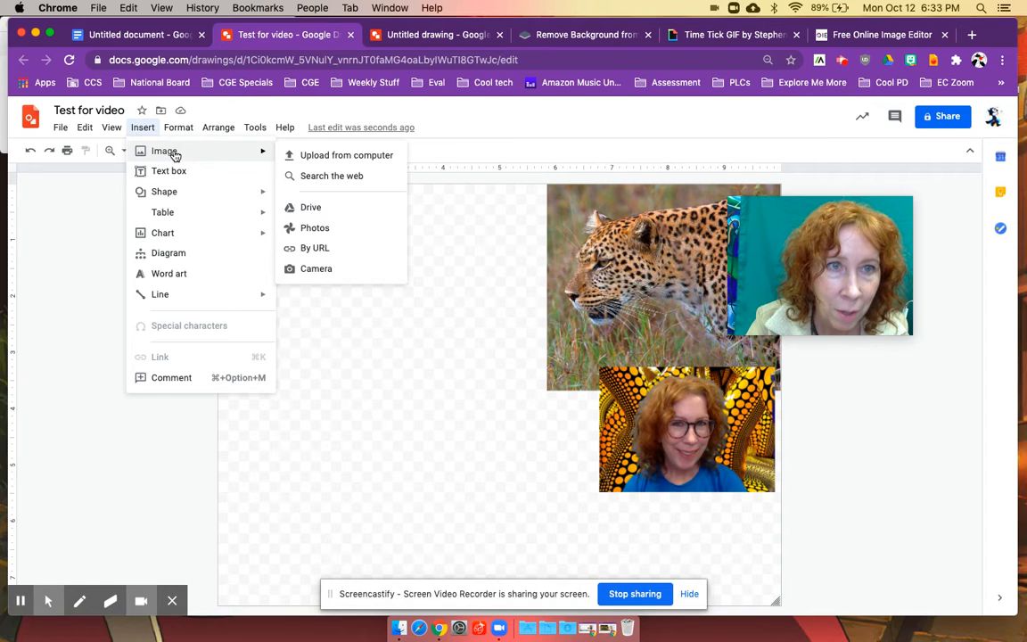
{"action": "left_click", "coordinate": [355, 177]}
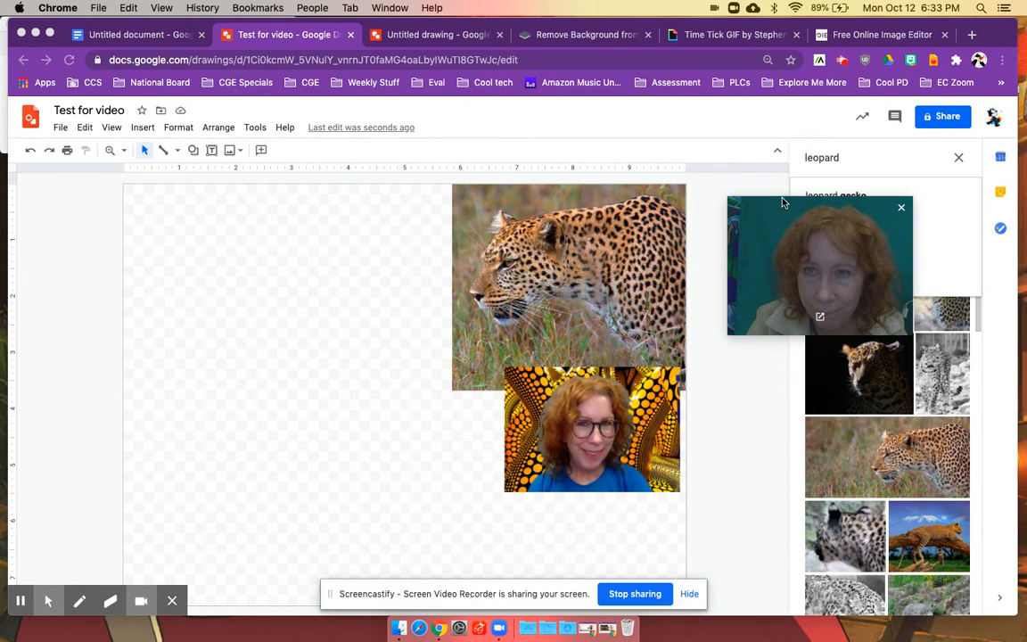
{"action": "left_click_drag", "start_coordinate": [778, 209], "coordinate": [241, 228]}
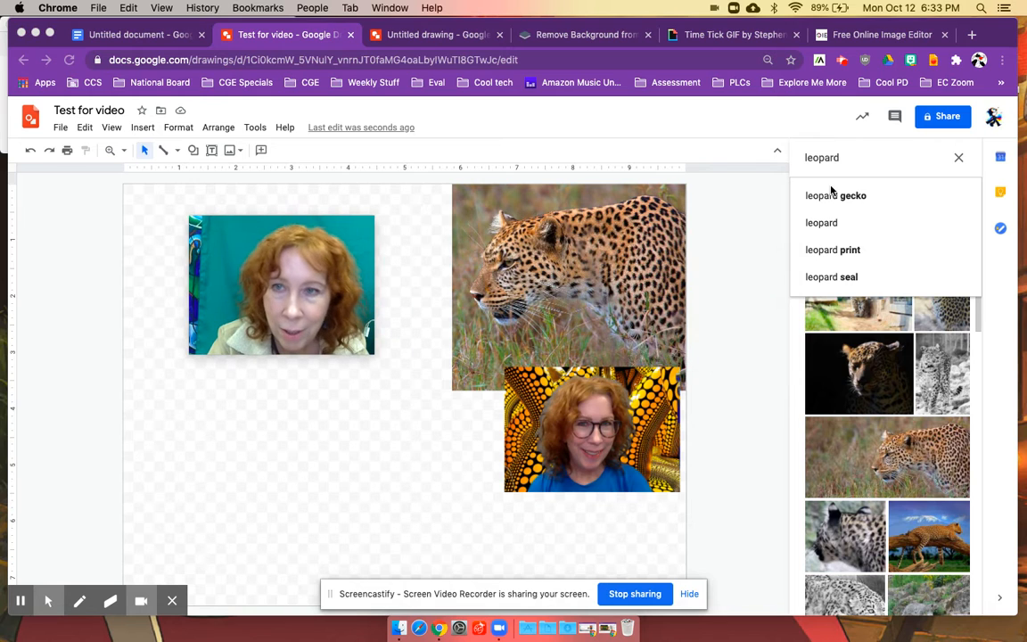
{"action": "left_click_drag", "start_coordinate": [847, 157], "coordinate": [791, 170]}
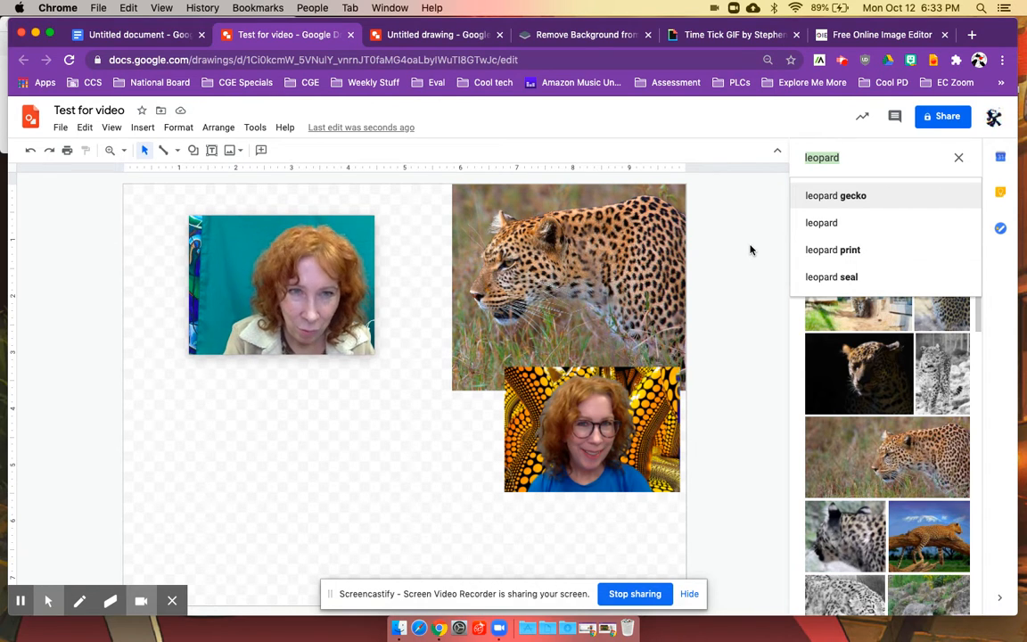
{"action": "type", "text": "traspa"}
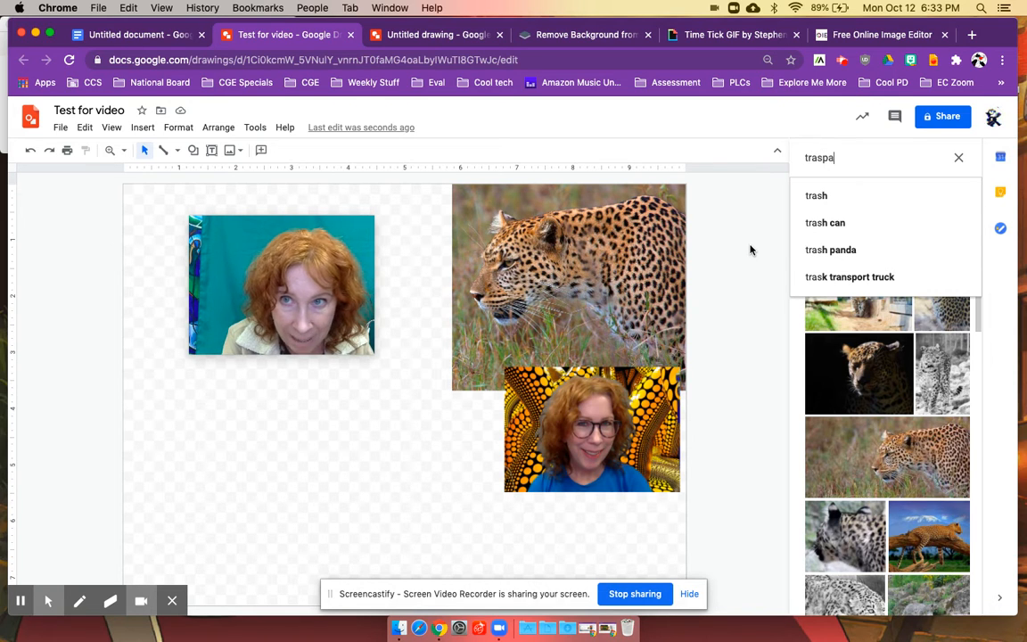
{"action": "type", "text": "rent frame"}
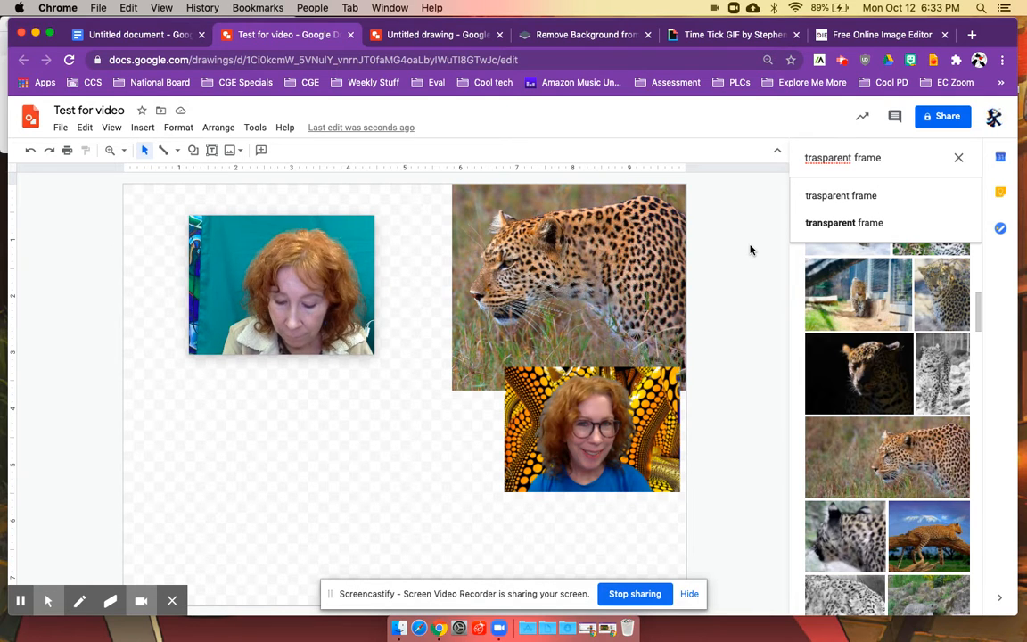
{"action": "key", "text": "Return"}
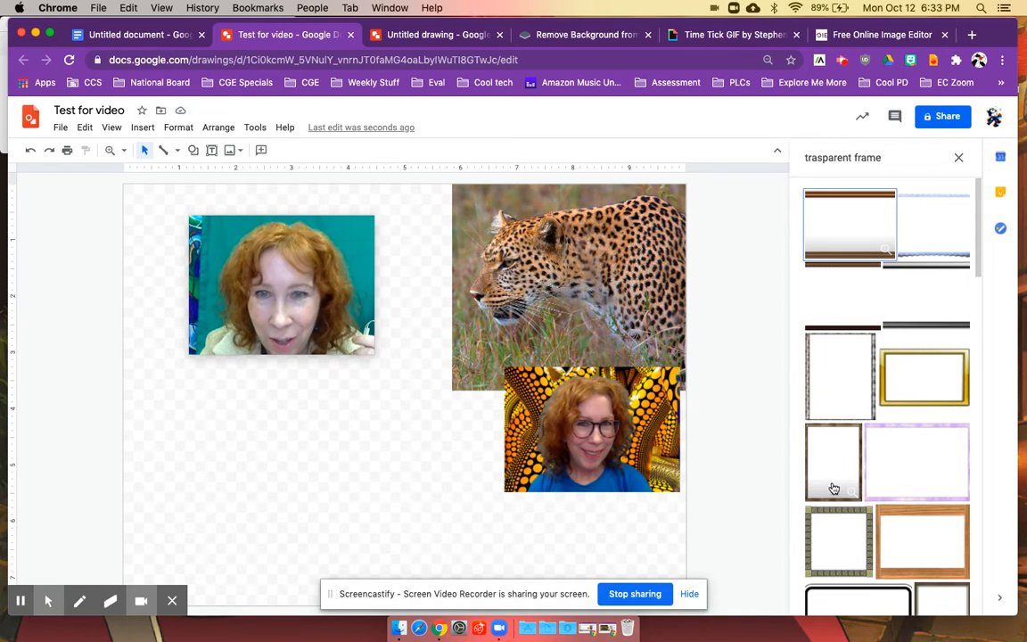
- Insert the square frame made of dark patterned tiles from the image results and move it toward the portrait
{"action": "left_click", "coordinate": [837, 522]}
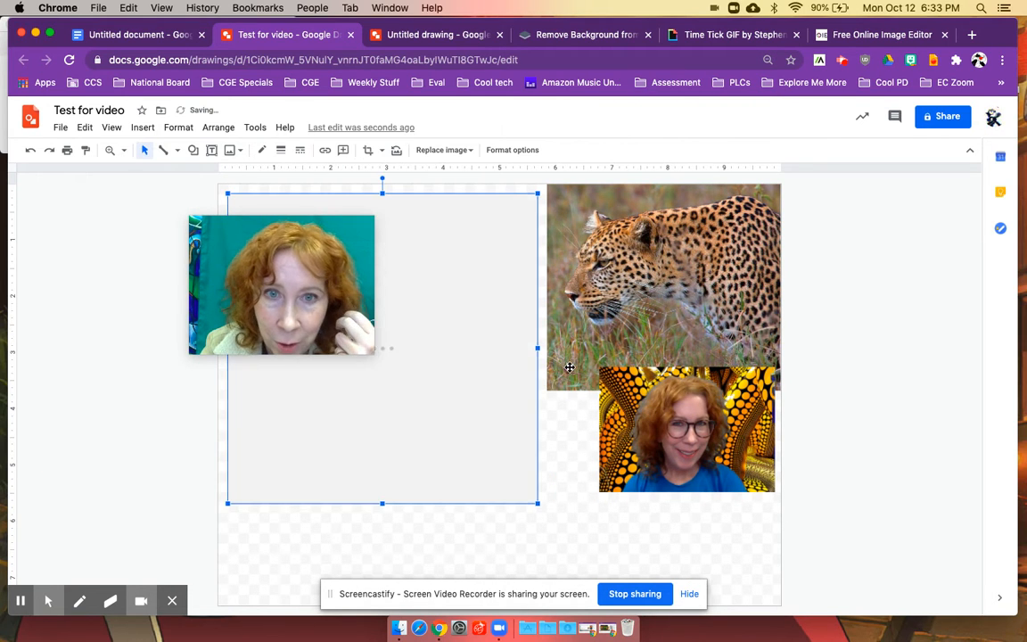
{"action": "left_click_drag", "start_coordinate": [461, 218], "coordinate": [501, 220]}
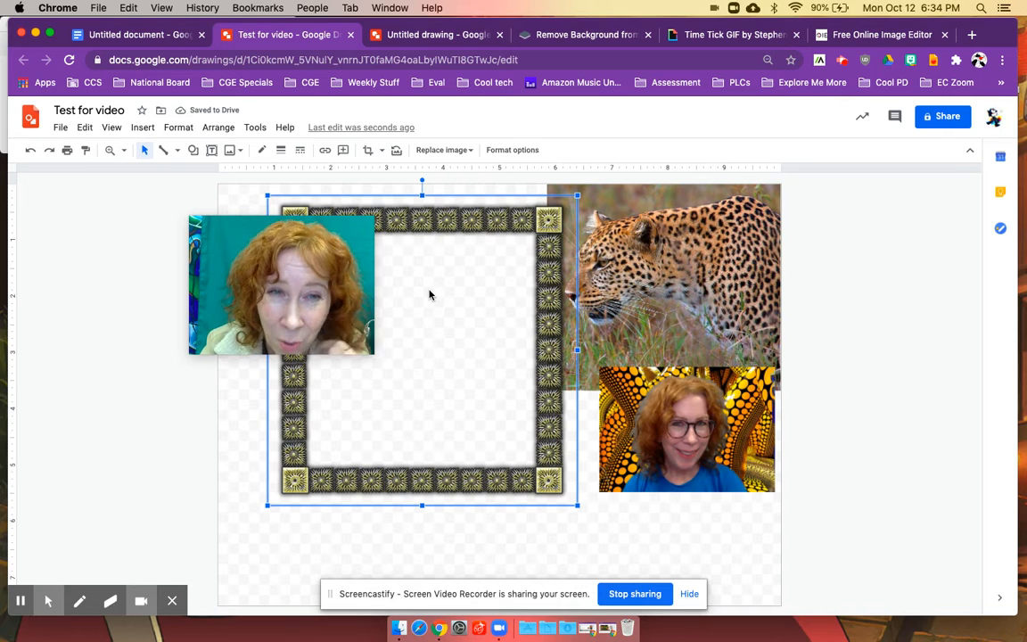
{"action": "left_click_drag", "start_coordinate": [442, 217], "coordinate": [607, 220]}
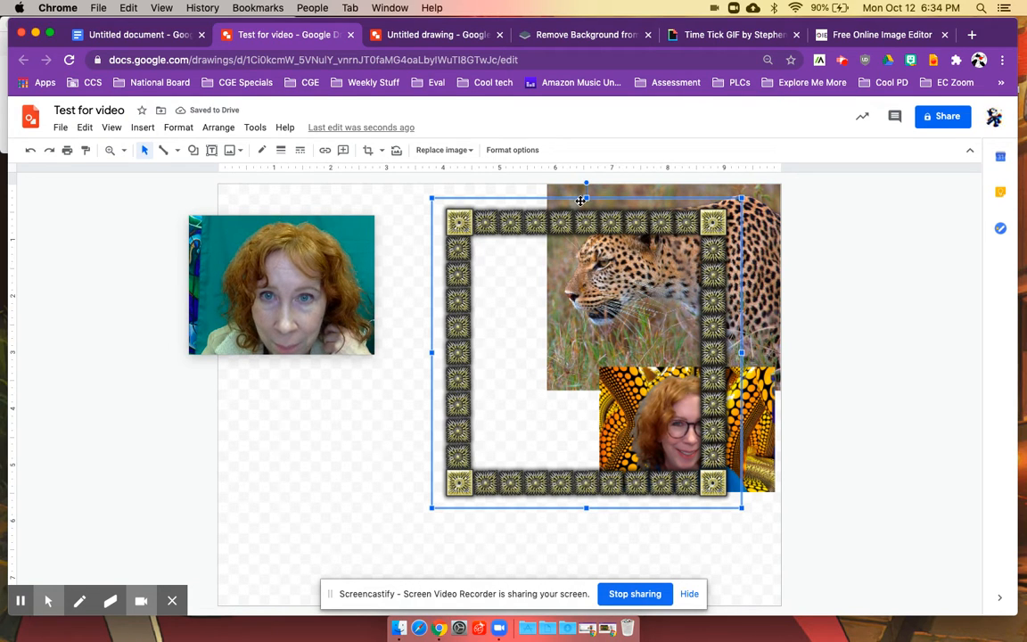
- Shrink the tile frame to about 4 by 3 inches and position it and the portrait so the frame borders the portrait
{"action": "left_click_drag", "start_coordinate": [586, 196], "coordinate": [686, 329]}
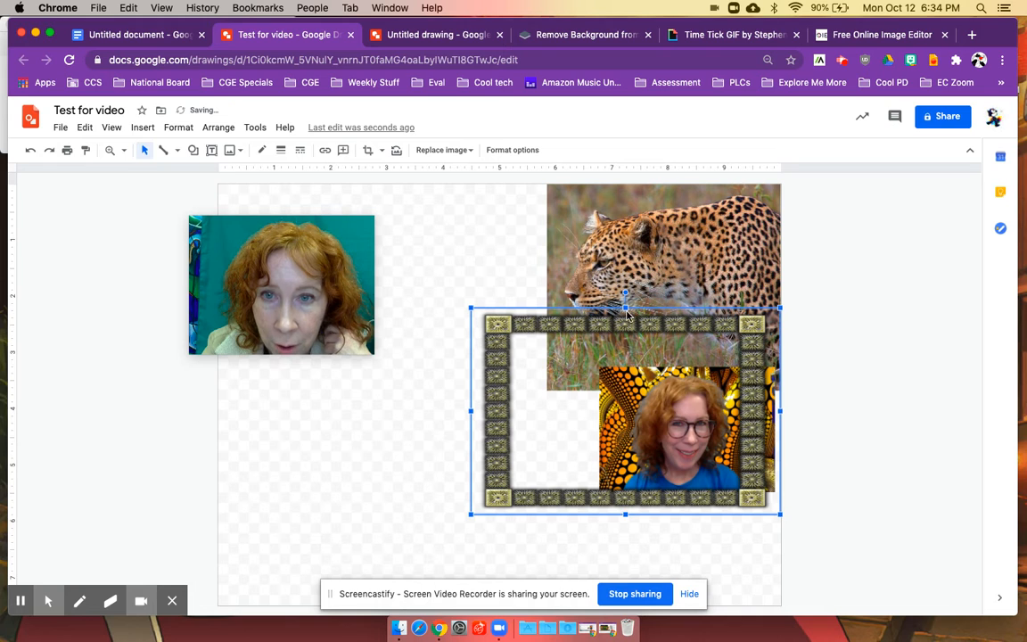
{"action": "left_click_drag", "start_coordinate": [625, 309], "coordinate": [630, 348]}
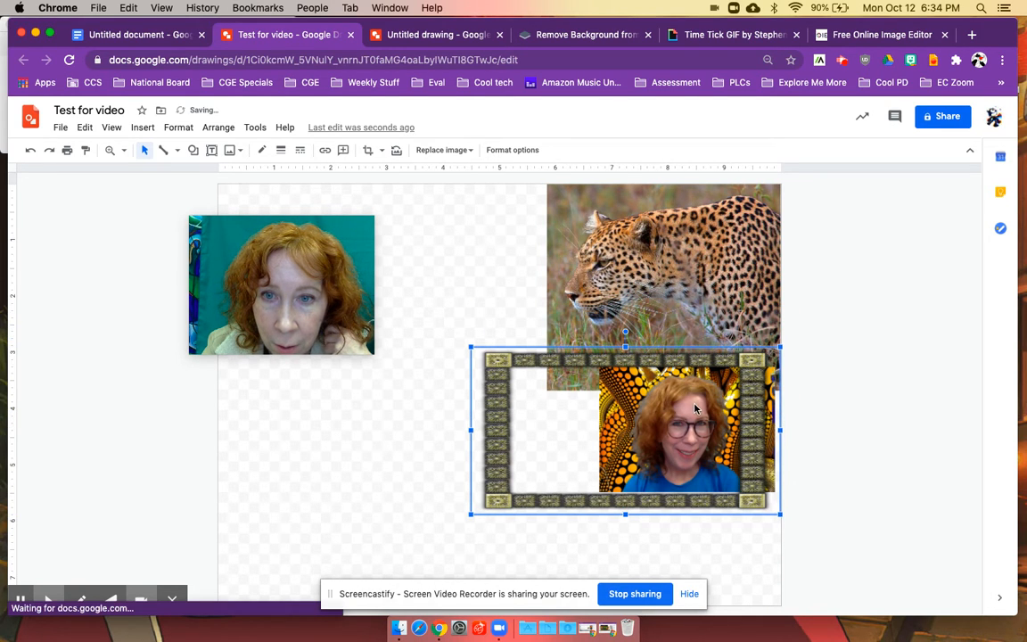
{"action": "left_click_drag", "start_coordinate": [633, 414], "coordinate": [553, 412]}
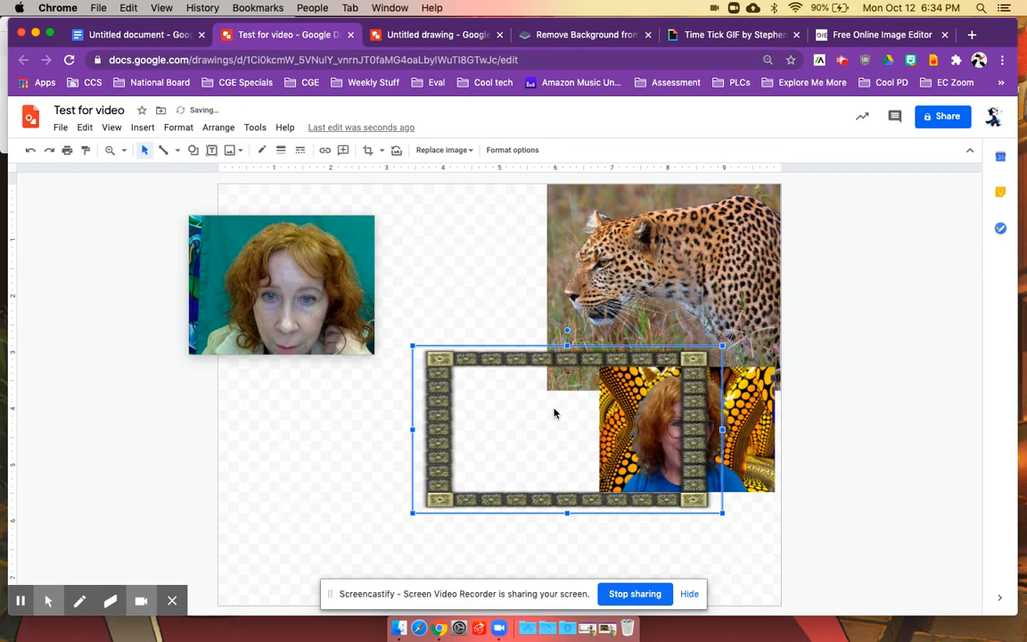
{"action": "left_click", "coordinate": [756, 395]}
{"action": "left_click_drag", "start_coordinate": [755, 395], "coordinate": [712, 394]}
{"action": "left_click_drag", "start_coordinate": [558, 364], "coordinate": [584, 362]}
{"action": "left_click_drag", "start_coordinate": [471, 429], "coordinate": [556, 426]}
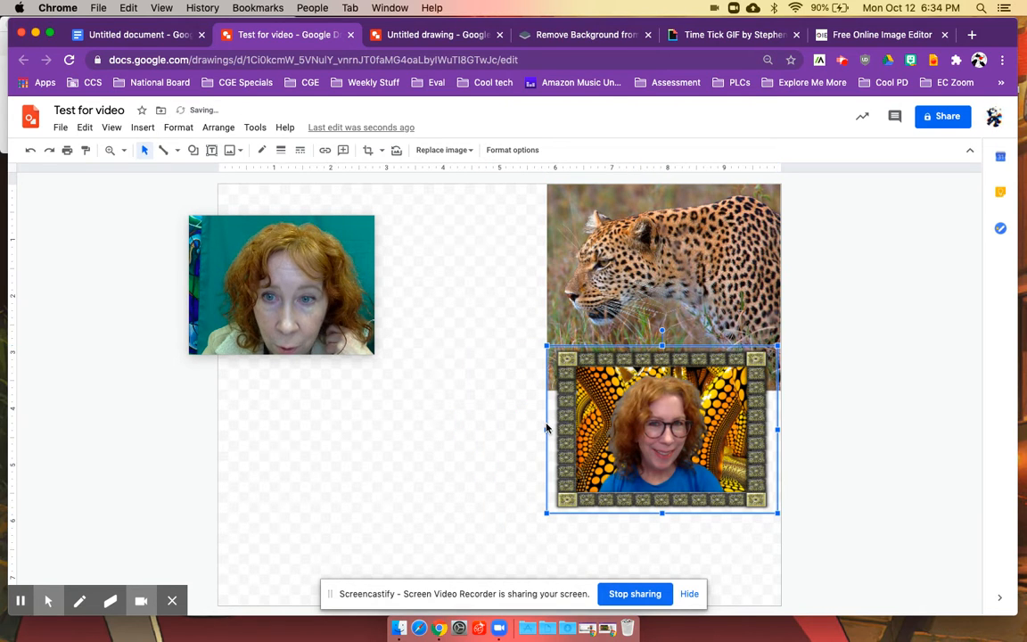
{"action": "left_click", "coordinate": [491, 430]}
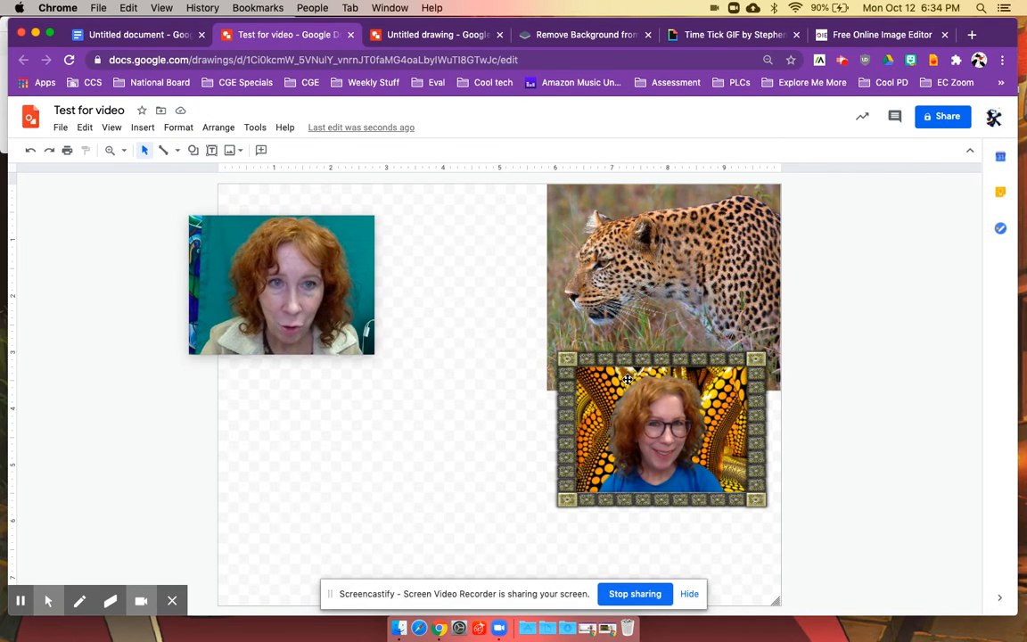
- Insert the black-and-white cartoon kittens image dated Oct 9, 2020 from Google Photos into the drawing
{"action": "left_click", "coordinate": [143, 128]}
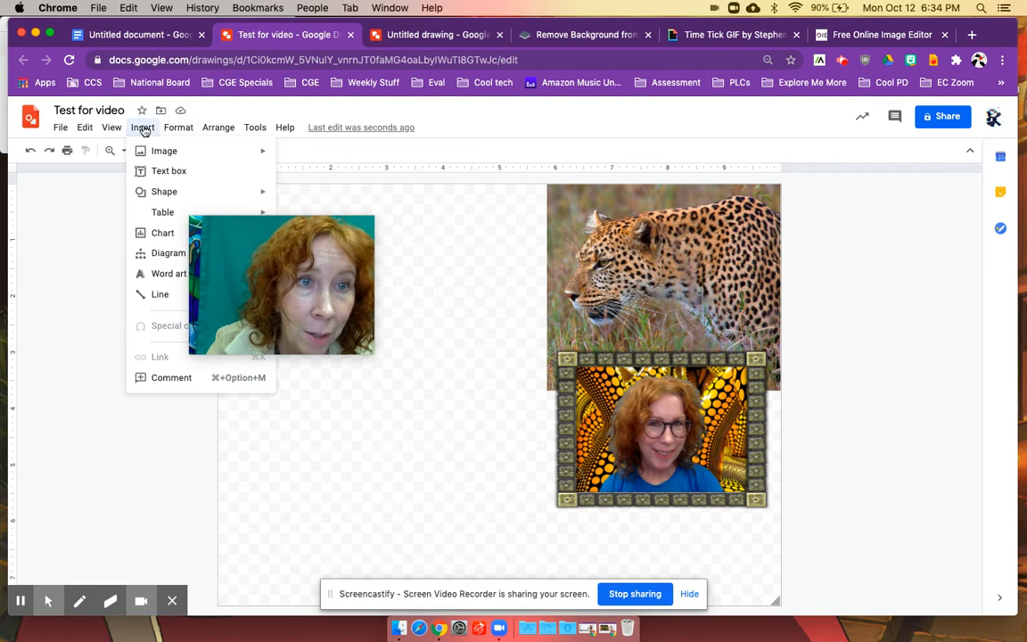
{"action": "left_click_drag", "start_coordinate": [222, 232], "coordinate": [846, 230]}
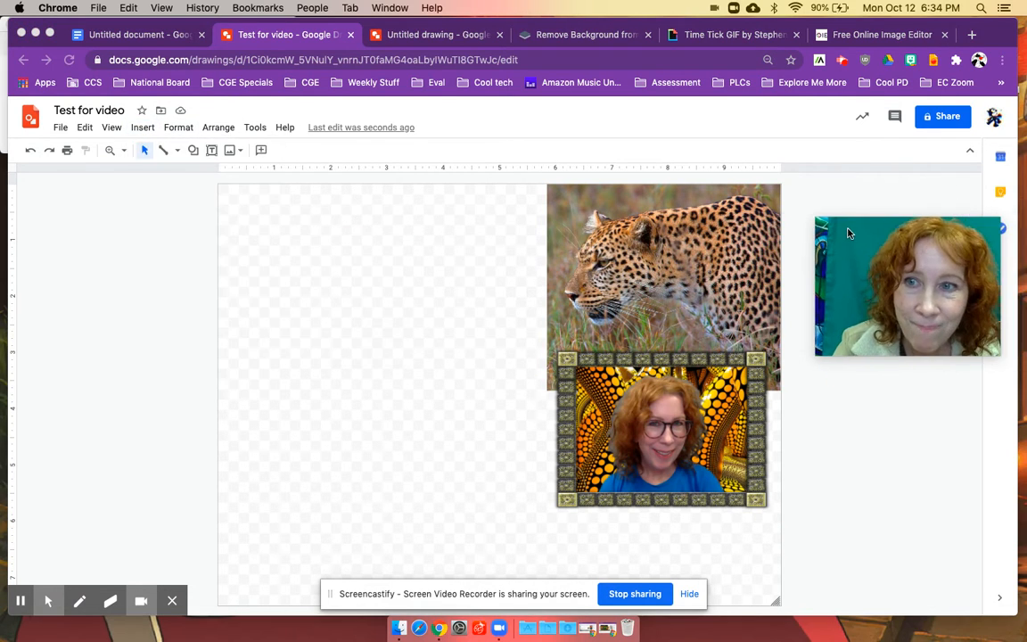
{"action": "left_click", "coordinate": [143, 127]}
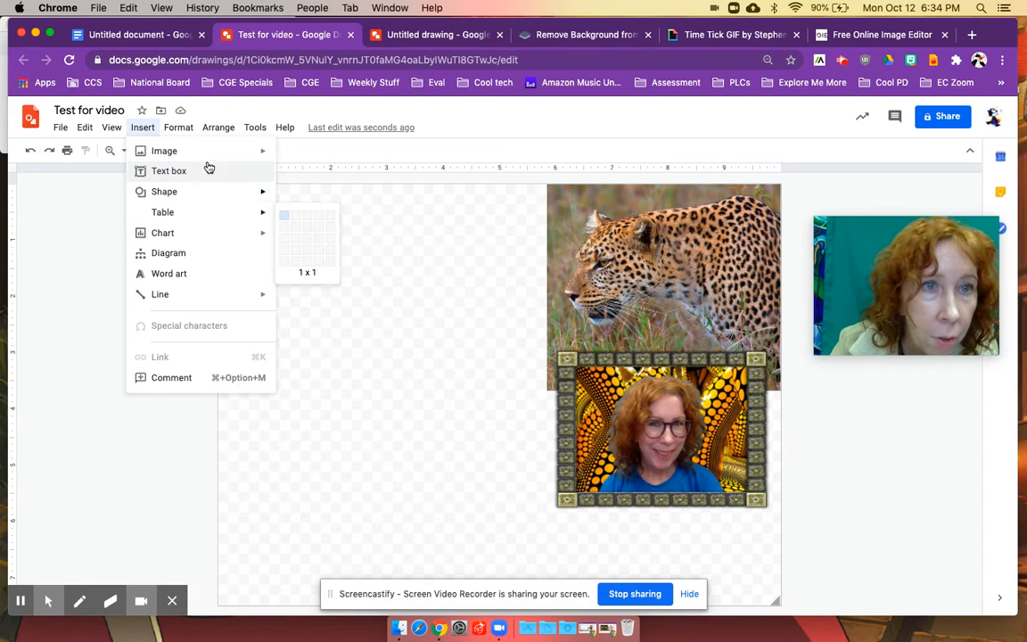
{"action": "mouse_move", "coordinate": [209, 154]}
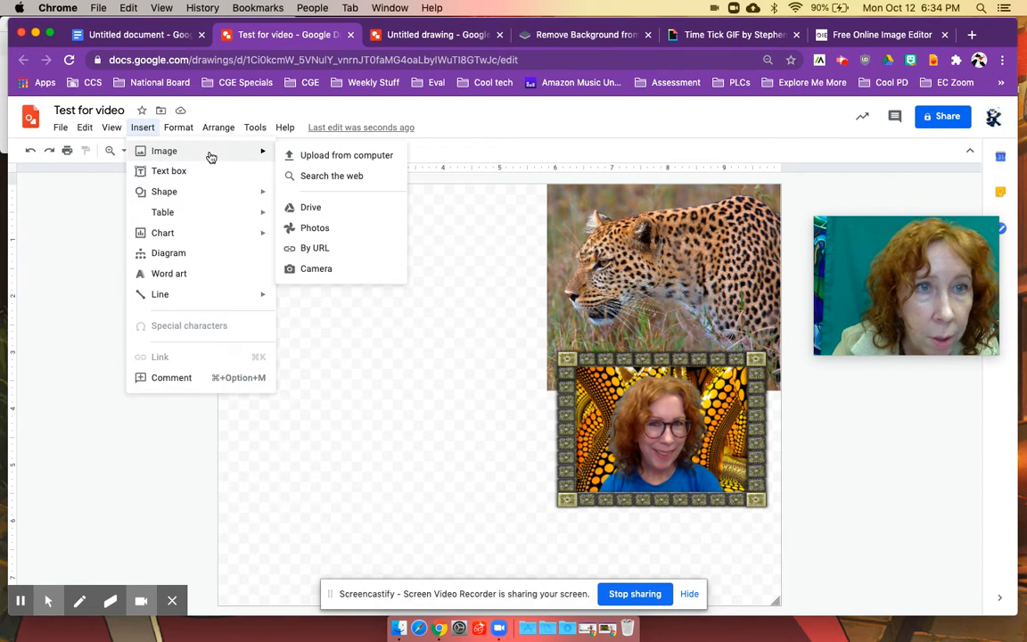
{"action": "left_click", "coordinate": [334, 228]}
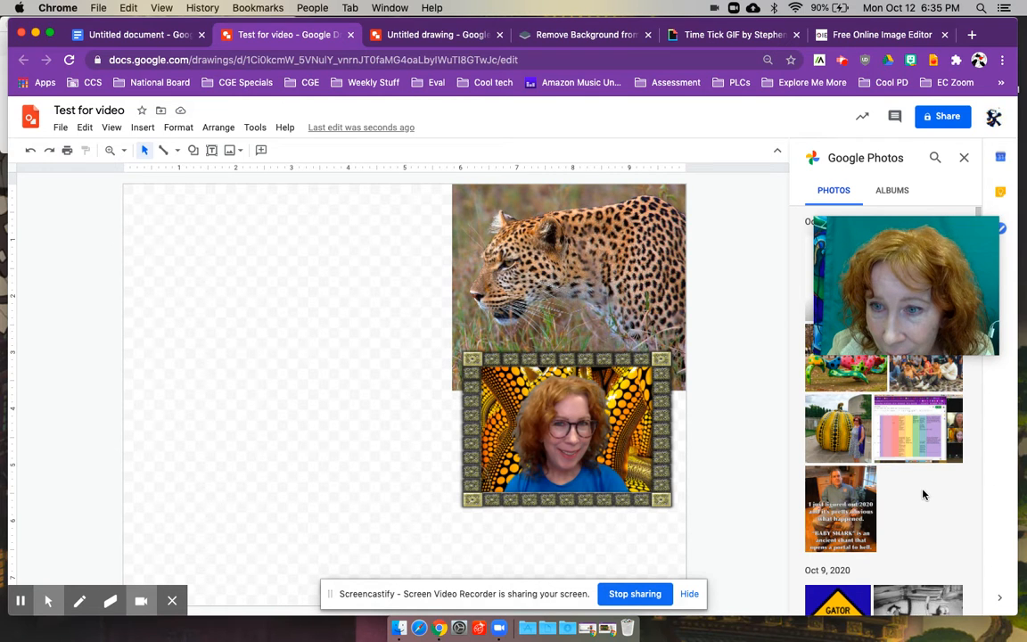
{"action": "scroll", "coordinate": [923, 495], "scroll_direction": "down", "scroll_amount": 5}
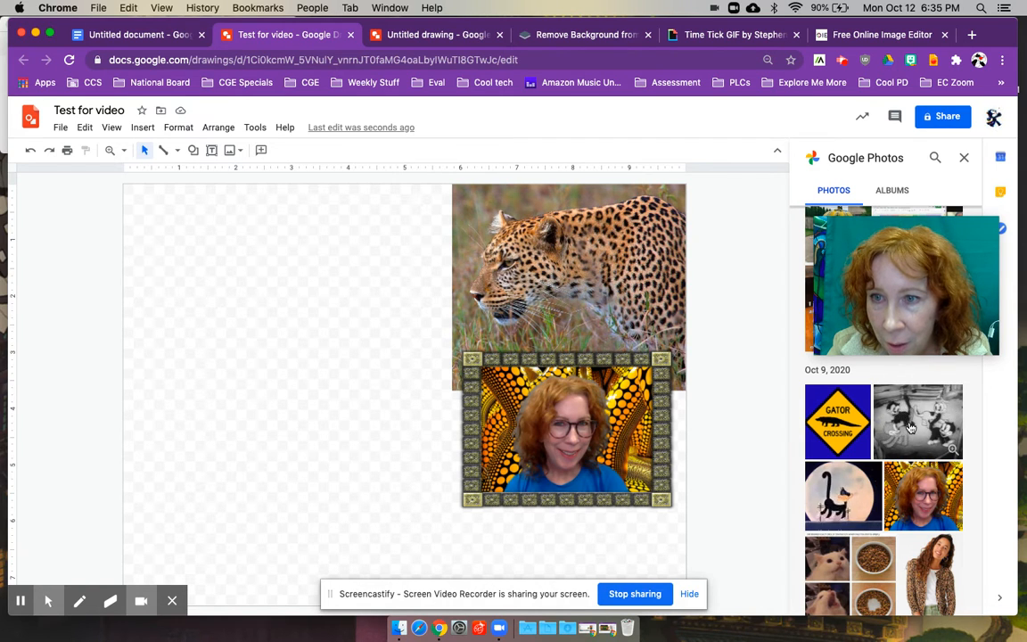
{"action": "double_click", "coordinate": [909, 428]}
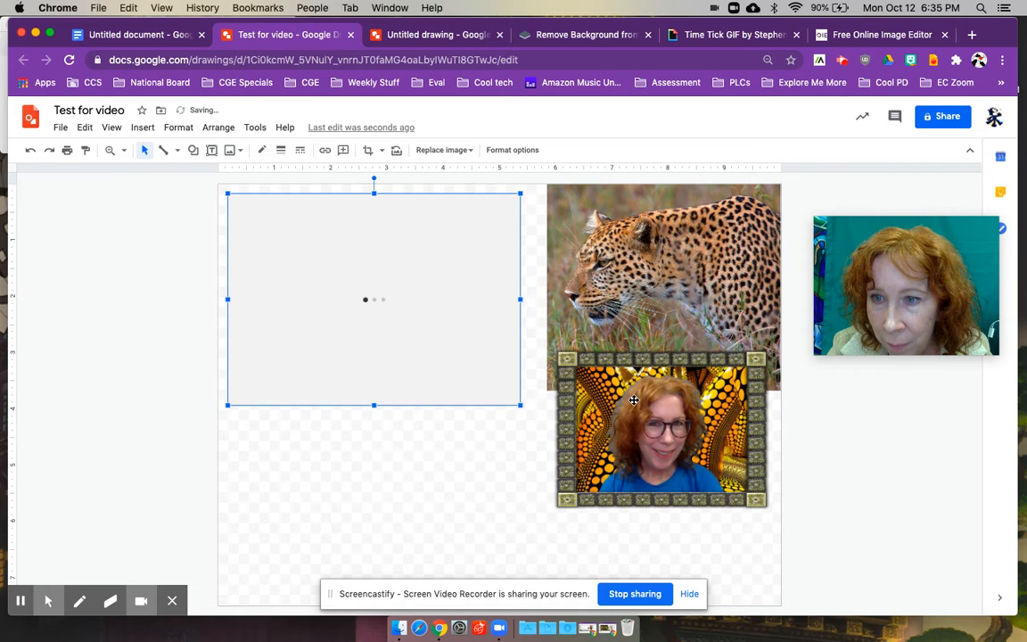
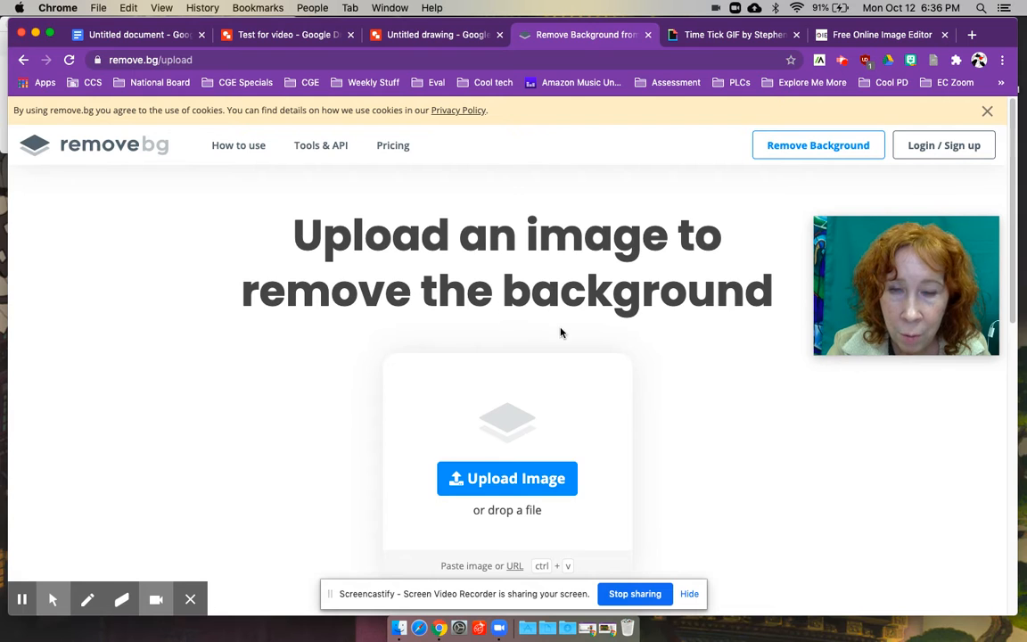
- Upload the green alligator screenshot from the Desktop for background removal and download the resulting preview image
{"action": "left_click", "coordinate": [497, 481]}
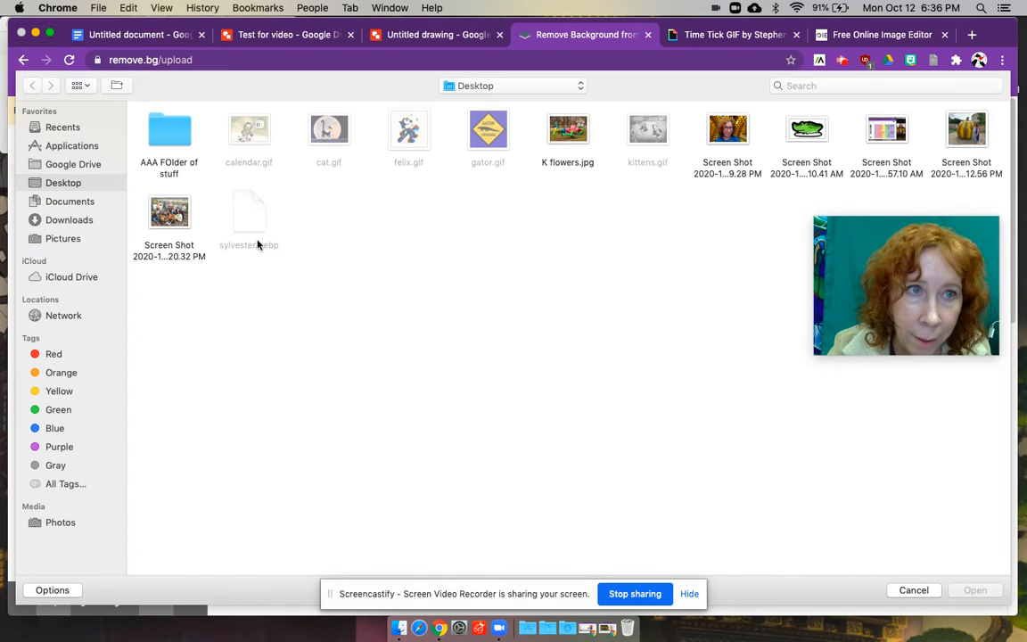
{"action": "left_click", "coordinate": [806, 132]}
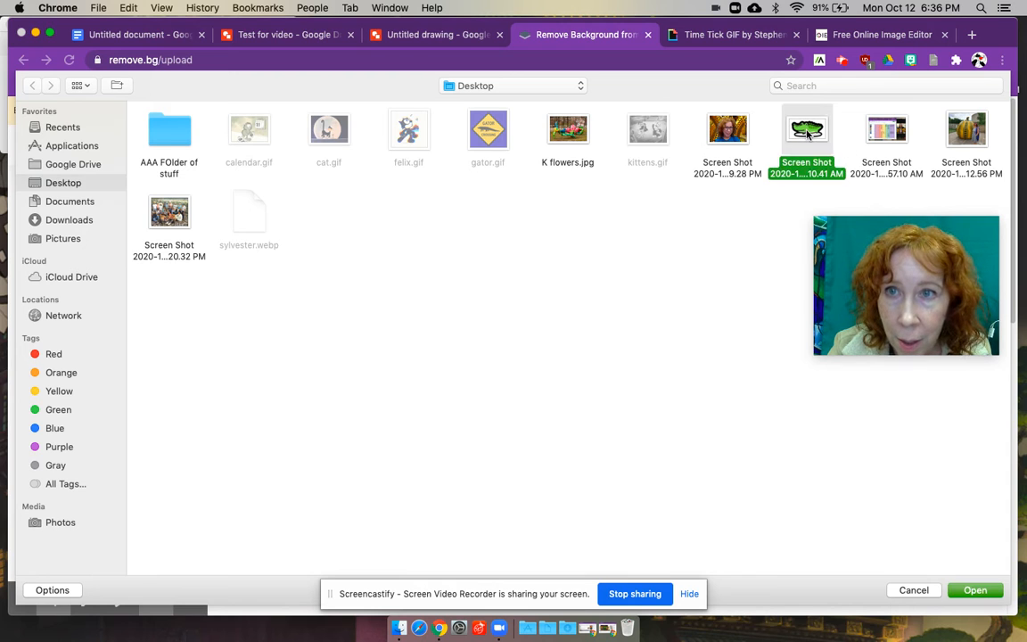
{"action": "double_click", "coordinate": [806, 131]}
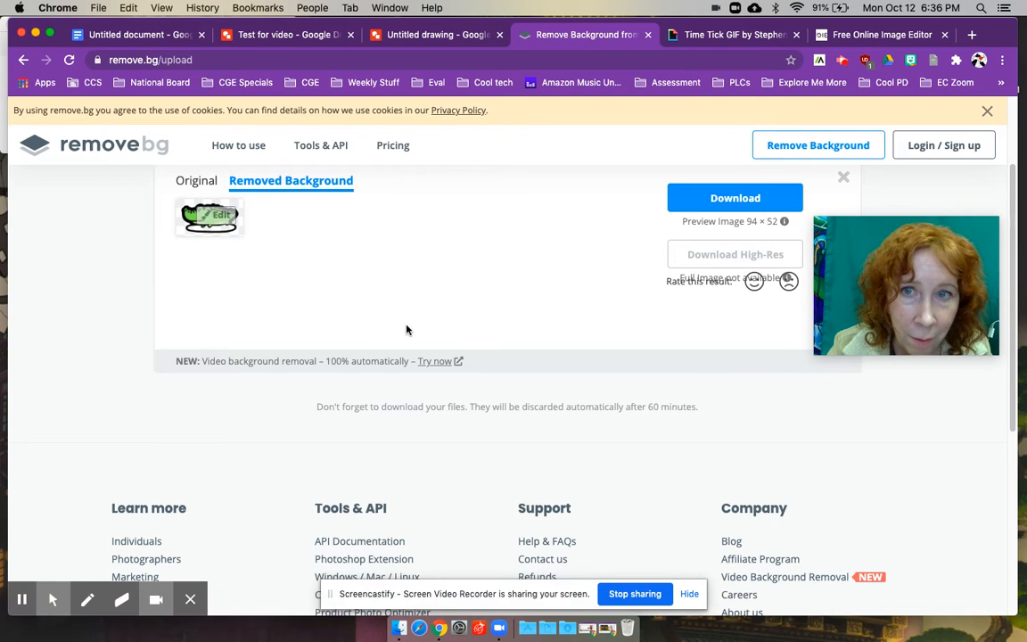
{"action": "left_click", "coordinate": [716, 199]}
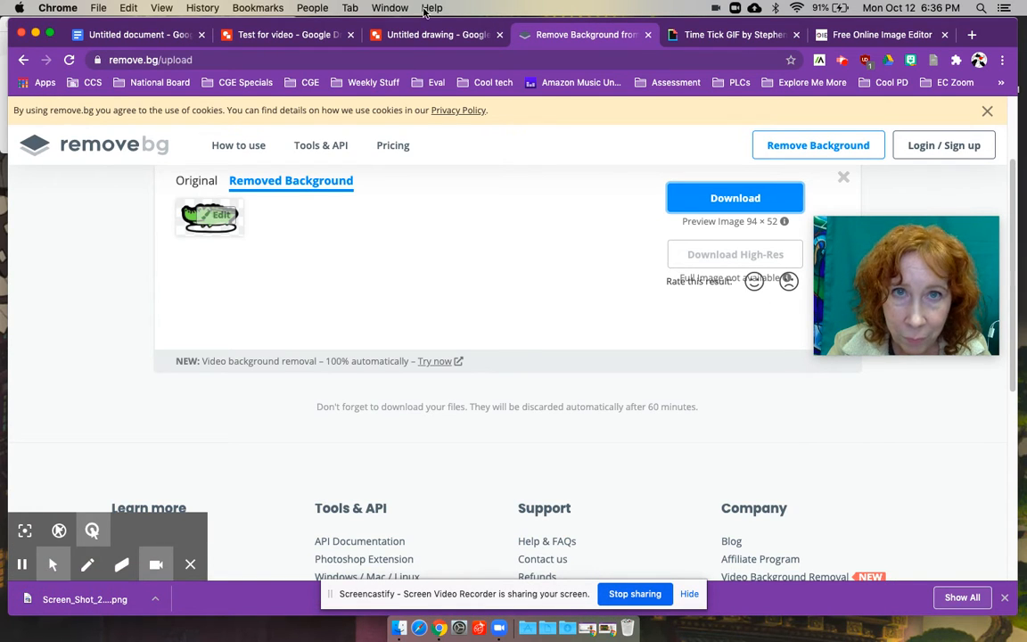
- Insert the downloaded background-free alligator PNG from the Downloads folder into the "Test for video" drawing
{"action": "left_click", "coordinate": [288, 35]}
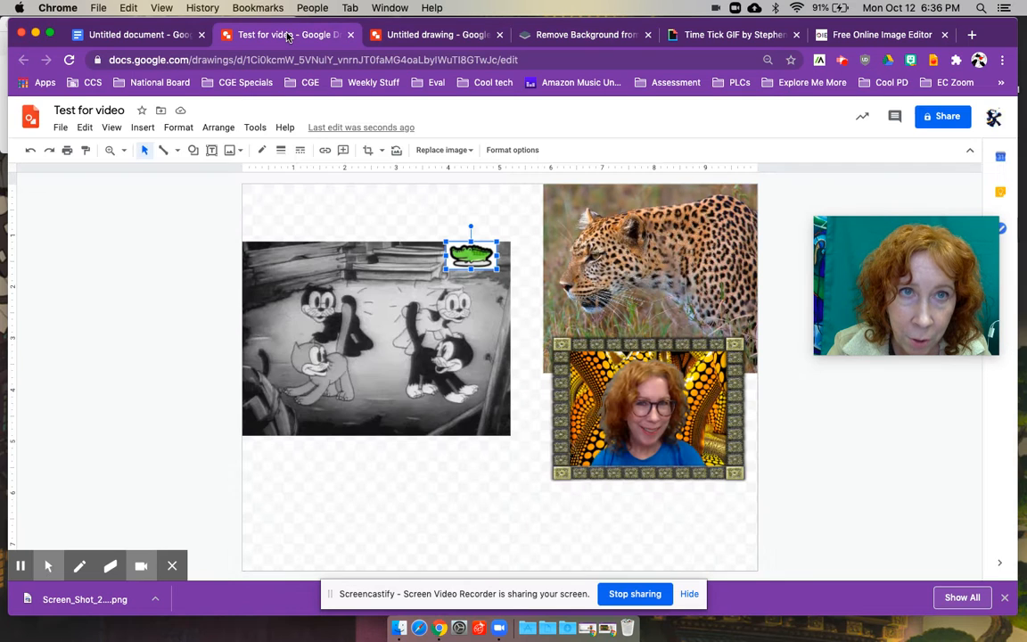
{"action": "left_click", "coordinate": [144, 127]}
{"action": "mouse_move", "coordinate": [143, 151]}
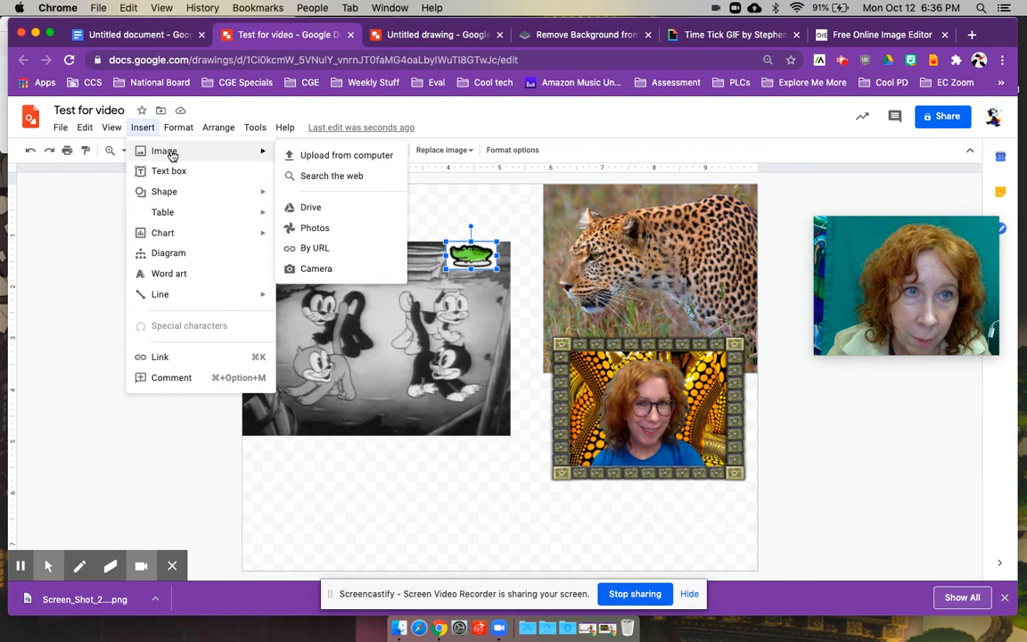
{"action": "left_click", "coordinate": [329, 156]}
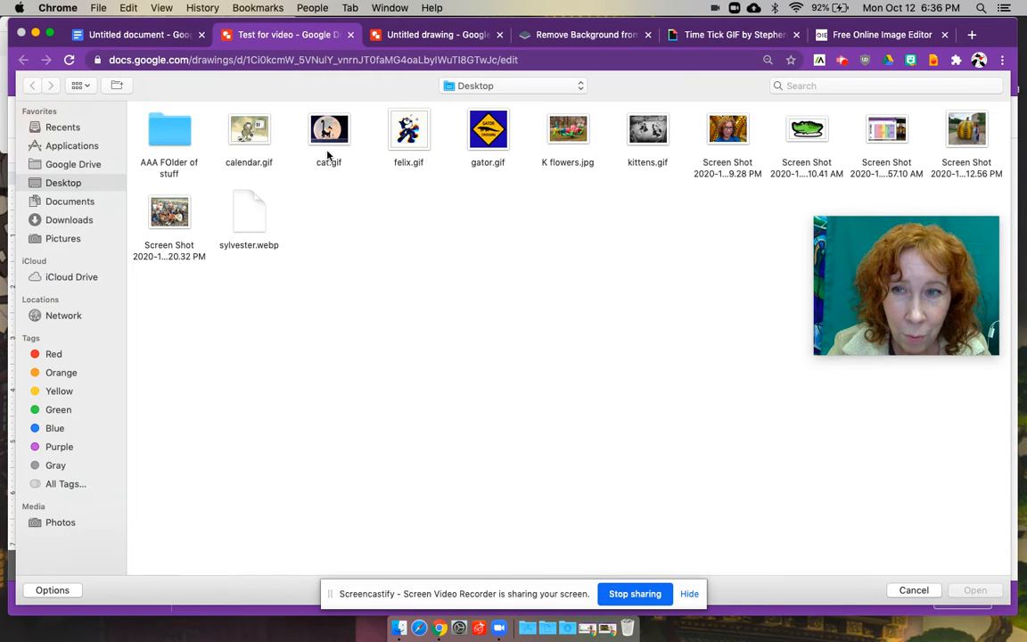
{"action": "left_click", "coordinate": [70, 222]}
{"action": "double_click", "coordinate": [553, 179]}
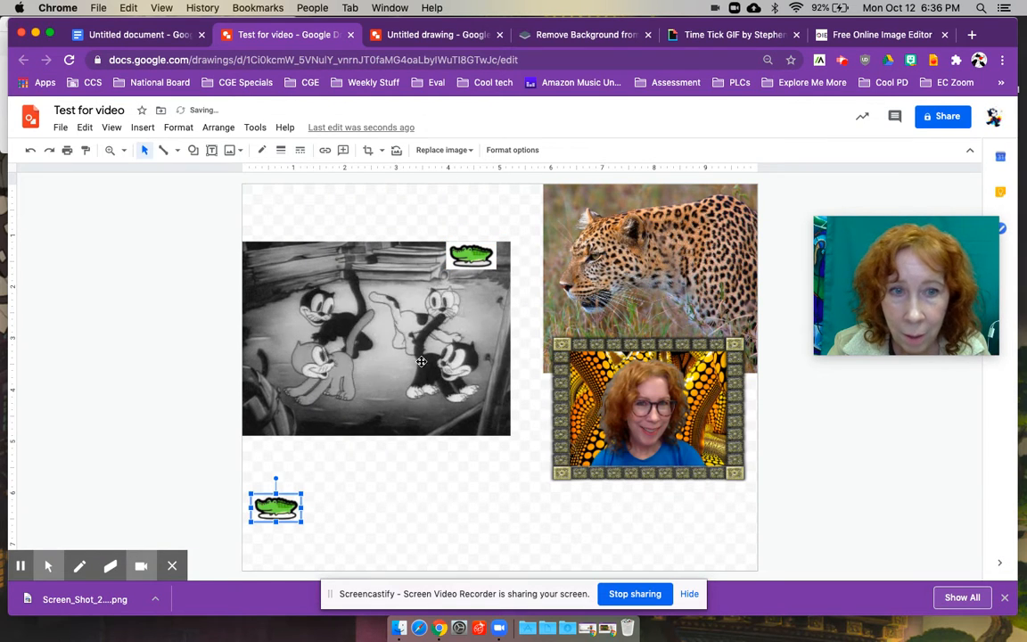
- Place the background-free alligator near the lower middle of the kittens image and delete the alligator copy with the white background
{"action": "left_click_drag", "start_coordinate": [275, 509], "coordinate": [389, 405]}
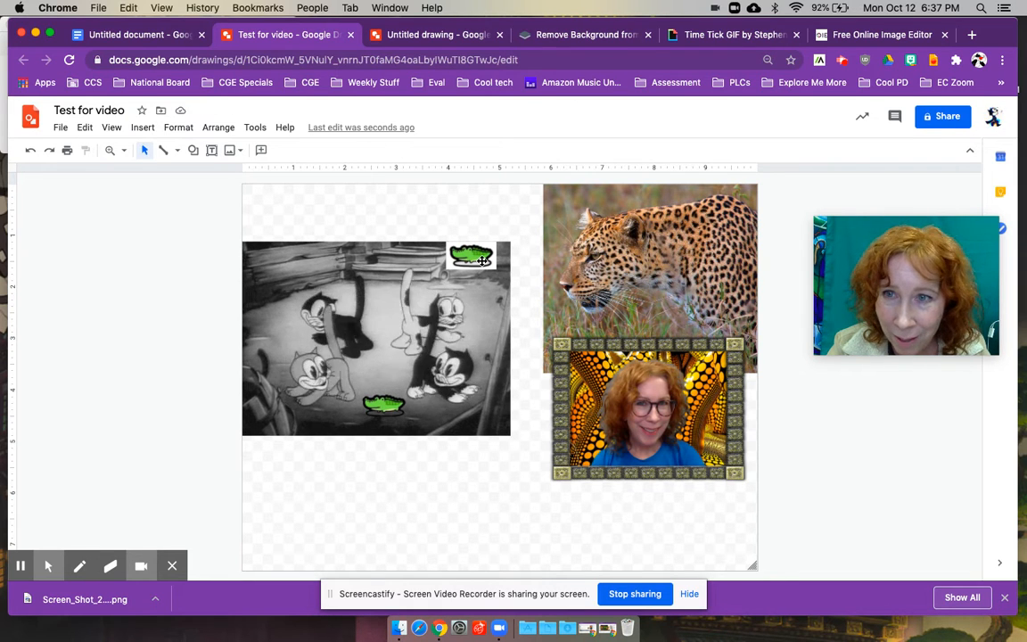
{"action": "left_click", "coordinate": [481, 258]}
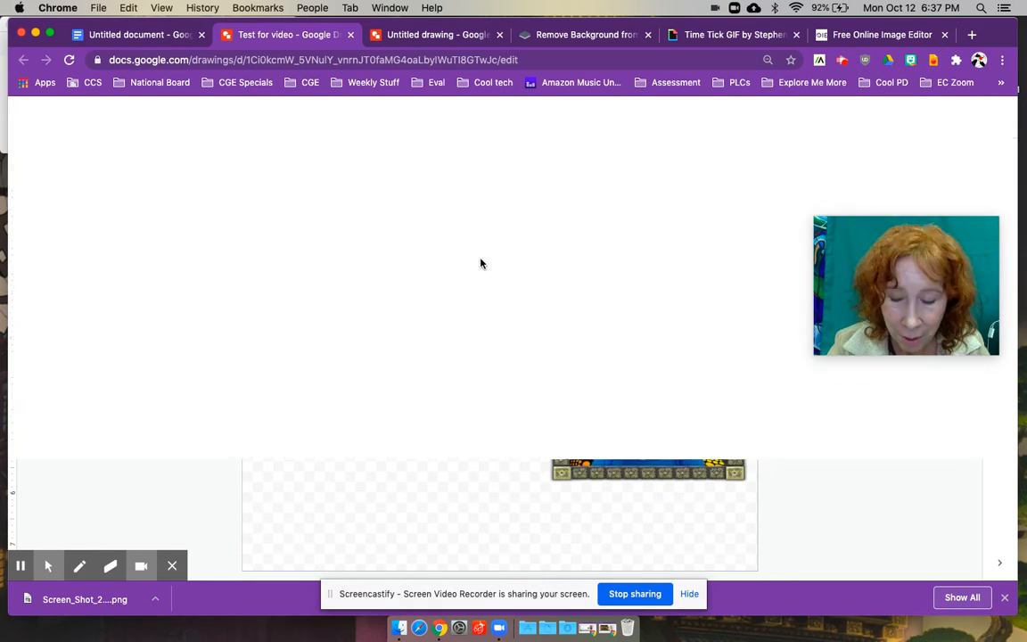
{"action": "key", "text": "Delete"}
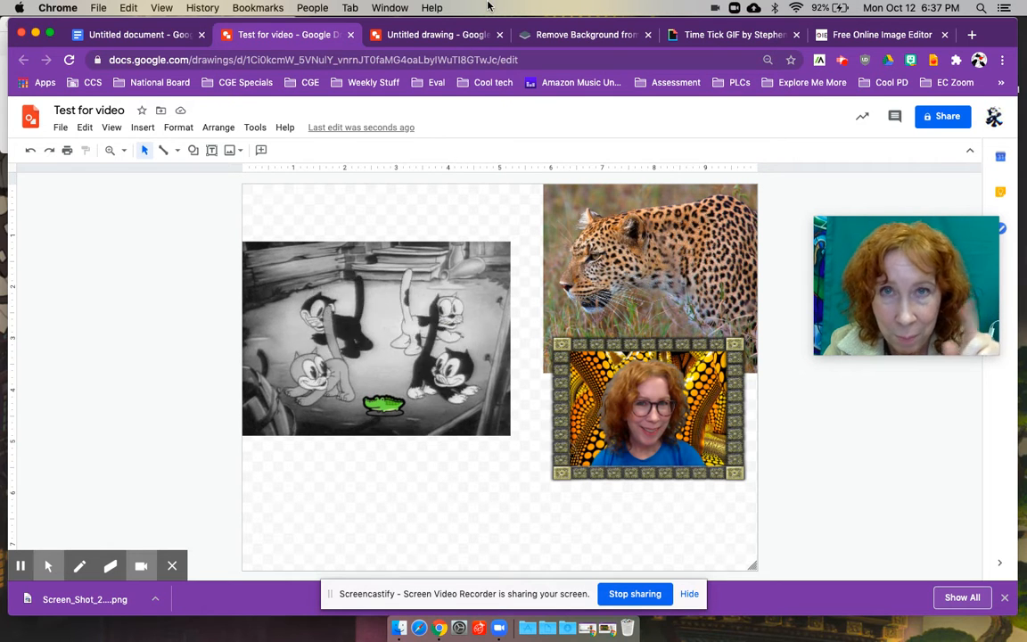
- Examine the Time Tick cat clock GIF on GIPHY, its related clock GIFs and the options for saving the image
{"action": "left_click", "coordinate": [565, 37]}
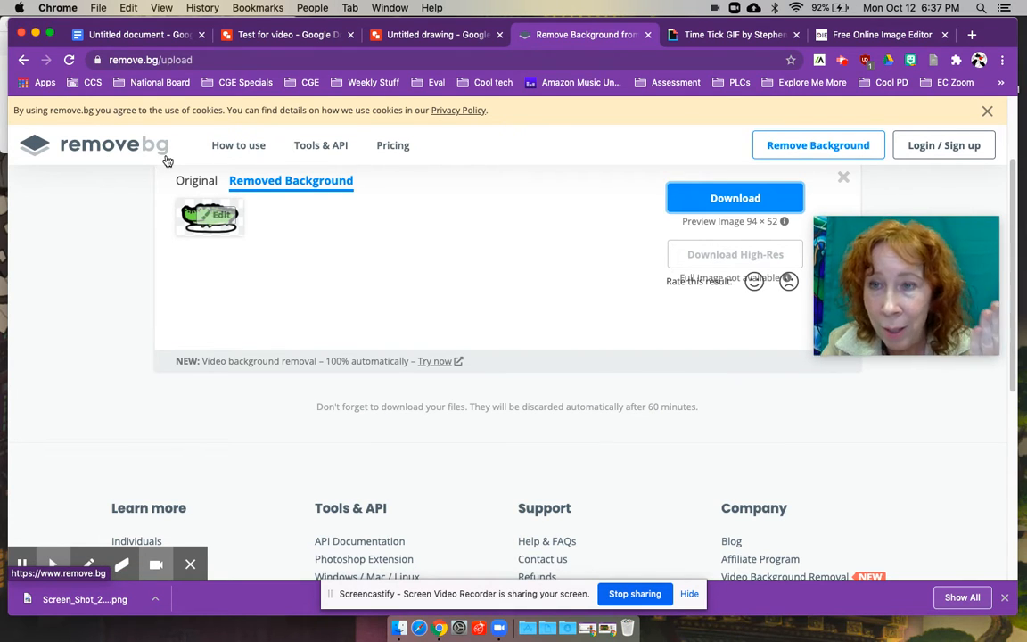
{"action": "left_click", "coordinate": [732, 36]}
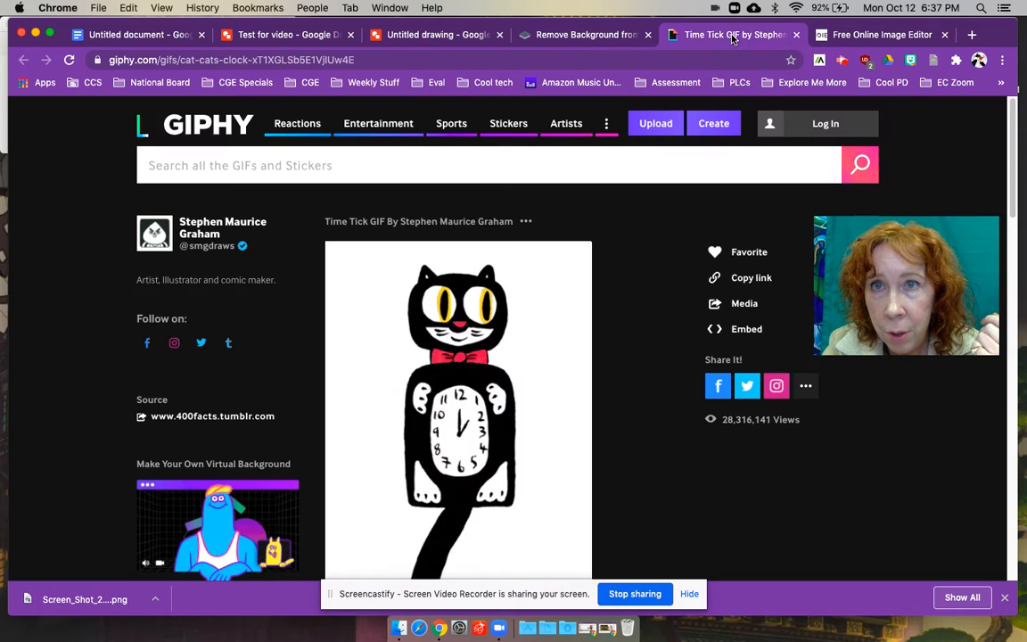
{"action": "left_click", "coordinate": [861, 36]}
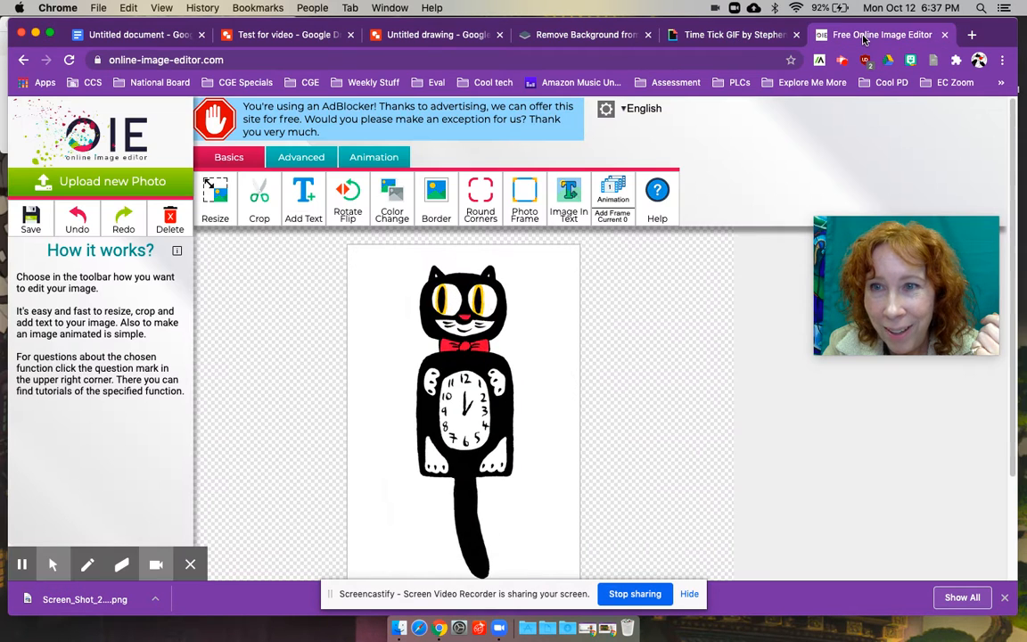
{"action": "left_click", "coordinate": [733, 35]}
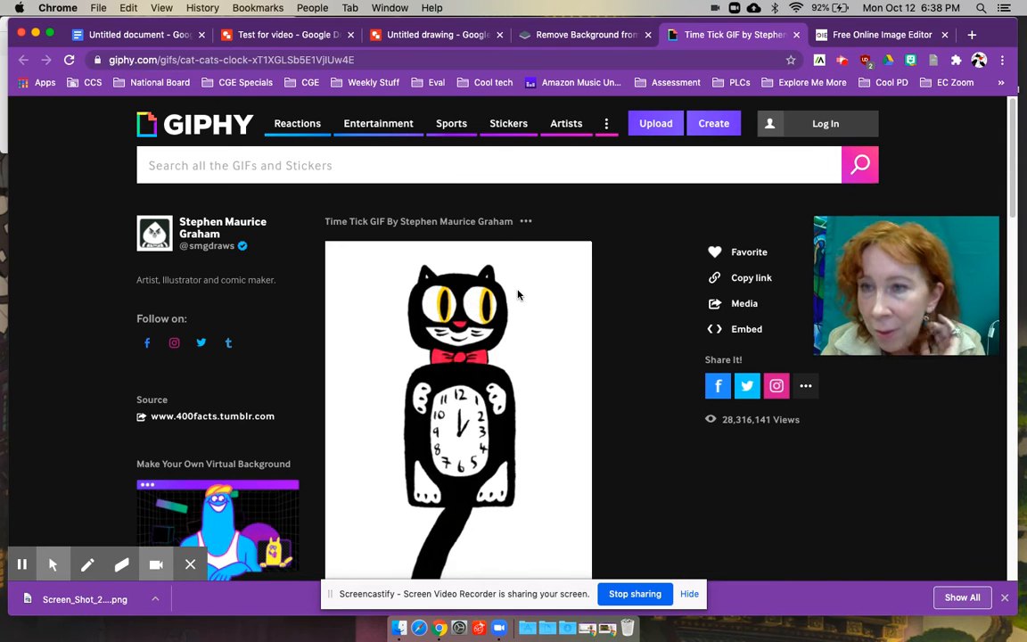
{"action": "scroll", "coordinate": [521, 299], "scroll_direction": "down", "scroll_amount": 3}
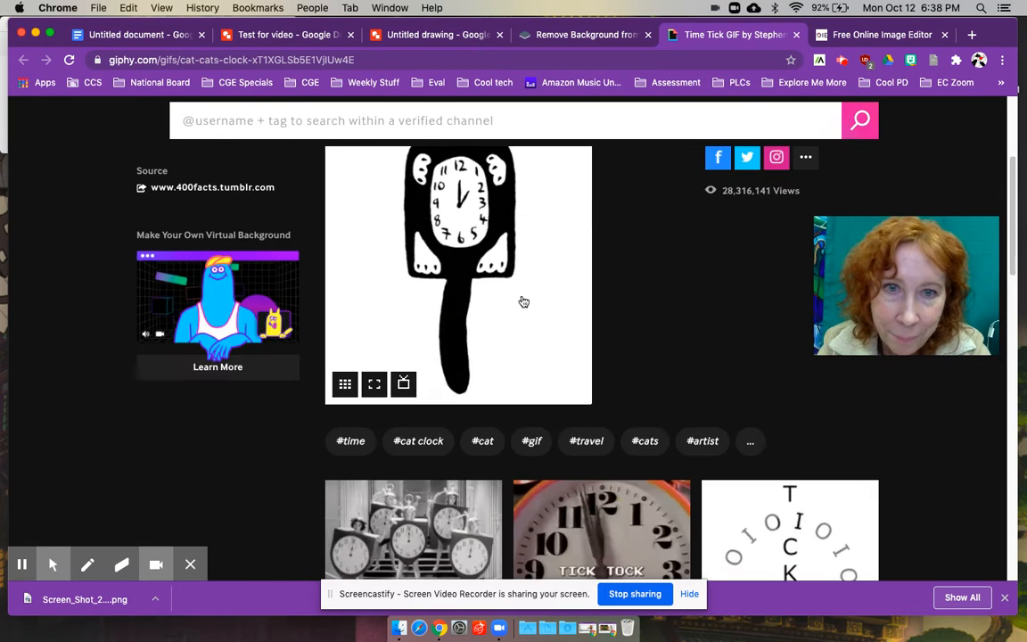
{"action": "scroll", "coordinate": [523, 302], "scroll_direction": "down", "scroll_amount": 10}
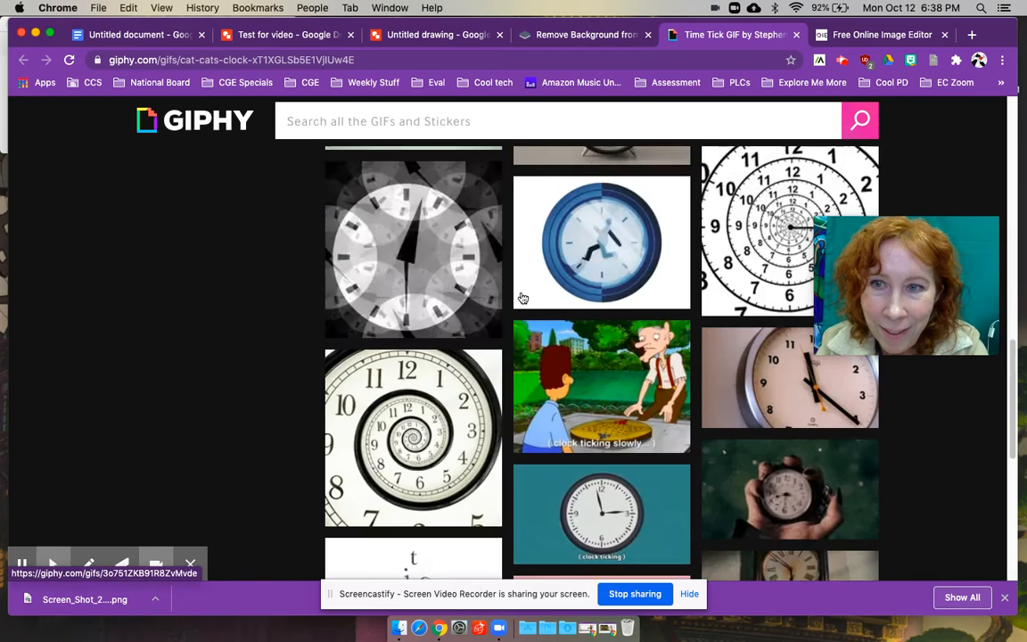
{"action": "scroll", "coordinate": [523, 298], "scroll_direction": "up", "scroll_amount": 5}
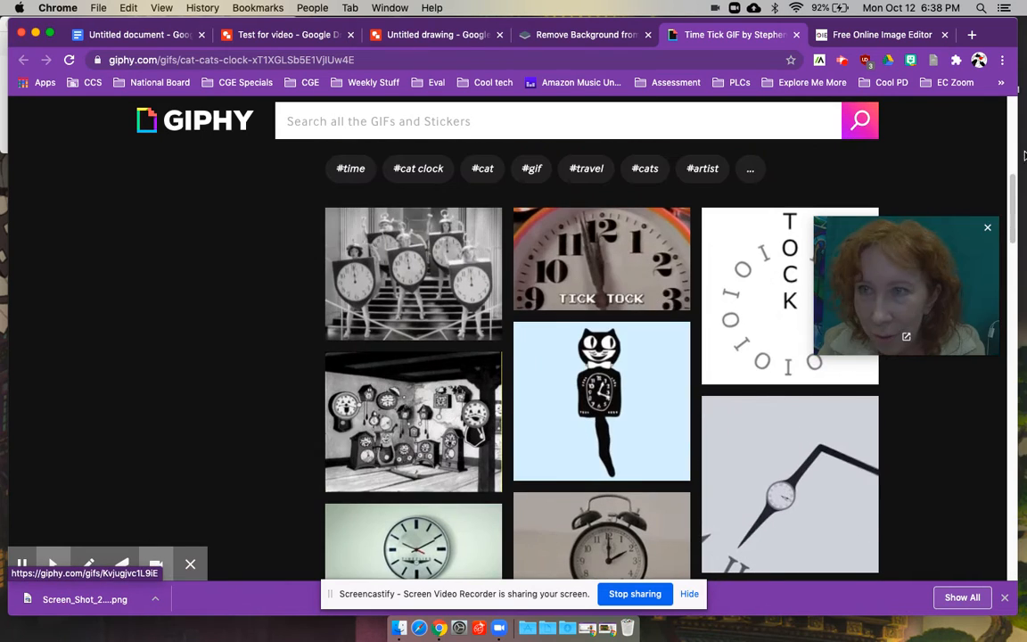
{"action": "left_click_drag", "start_coordinate": [1012, 188], "coordinate": [1013, 134]}
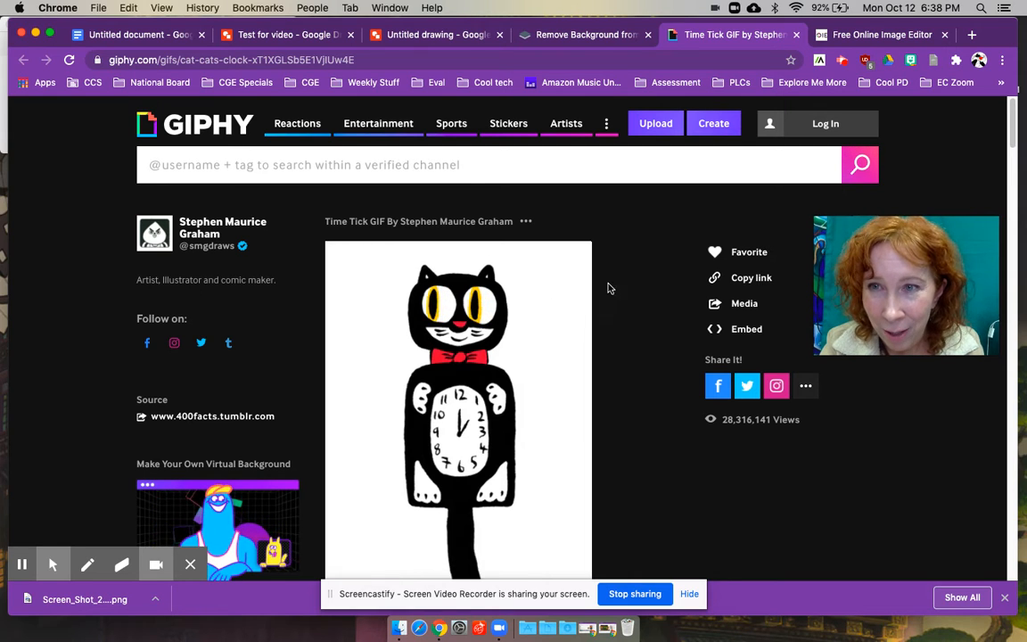
{"action": "right_click", "coordinate": [504, 300]}
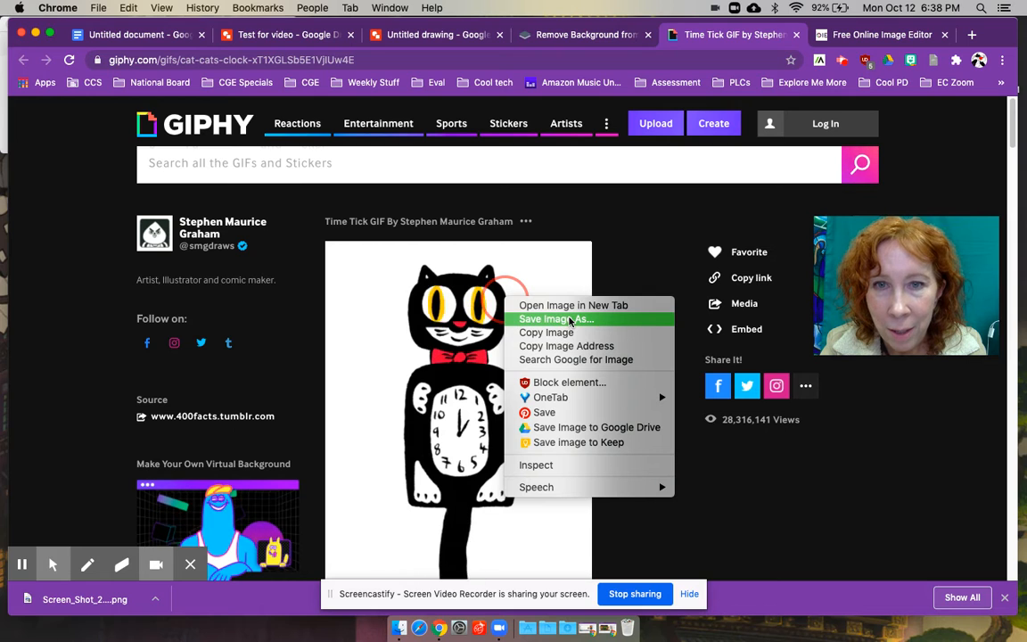
{"action": "left_click", "coordinate": [611, 261]}
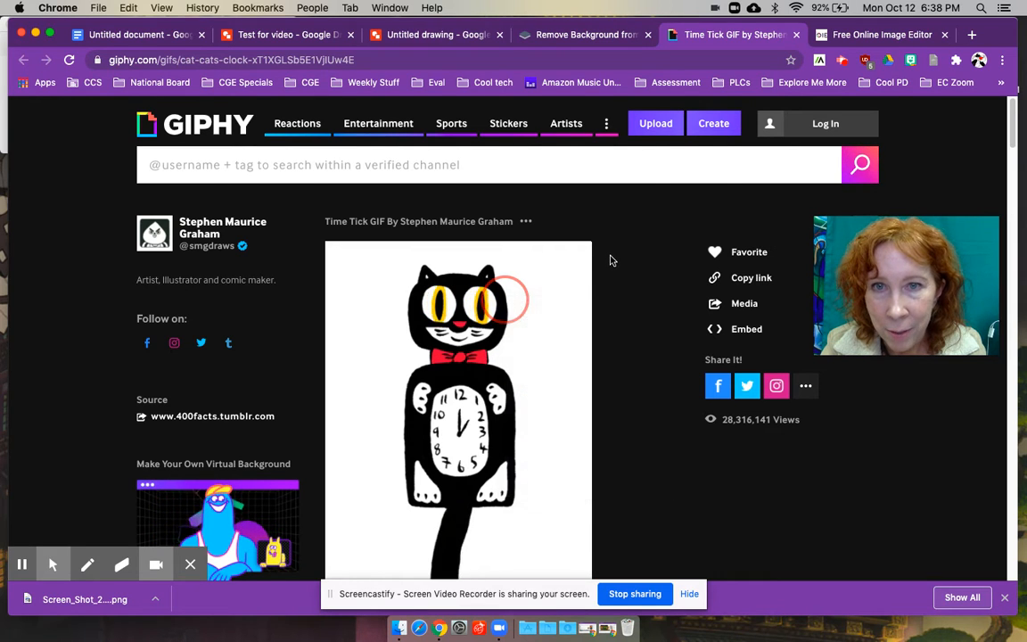
- In Online Image Editor, make the white area around the cat clock GIF transparent and save the image locally
{"action": "left_click", "coordinate": [845, 37]}
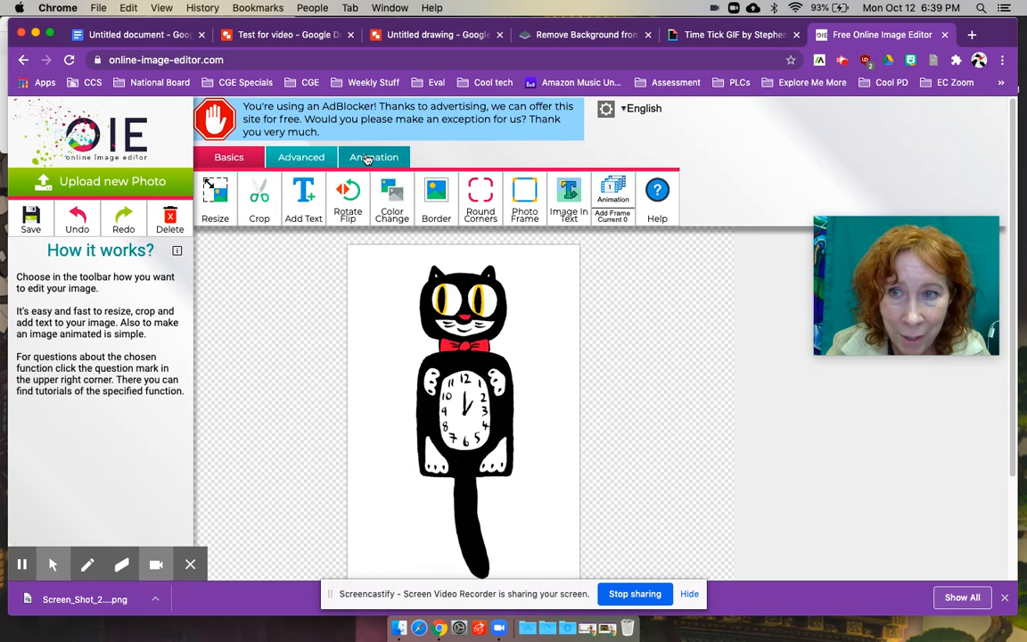
{"action": "left_click", "coordinate": [312, 159]}
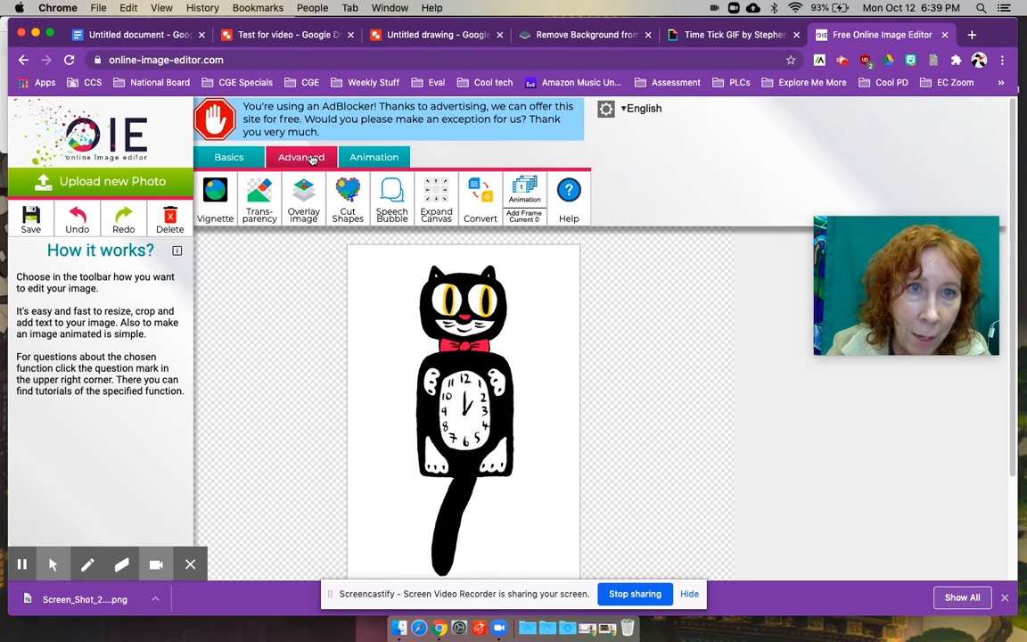
{"action": "left_click", "coordinate": [260, 198]}
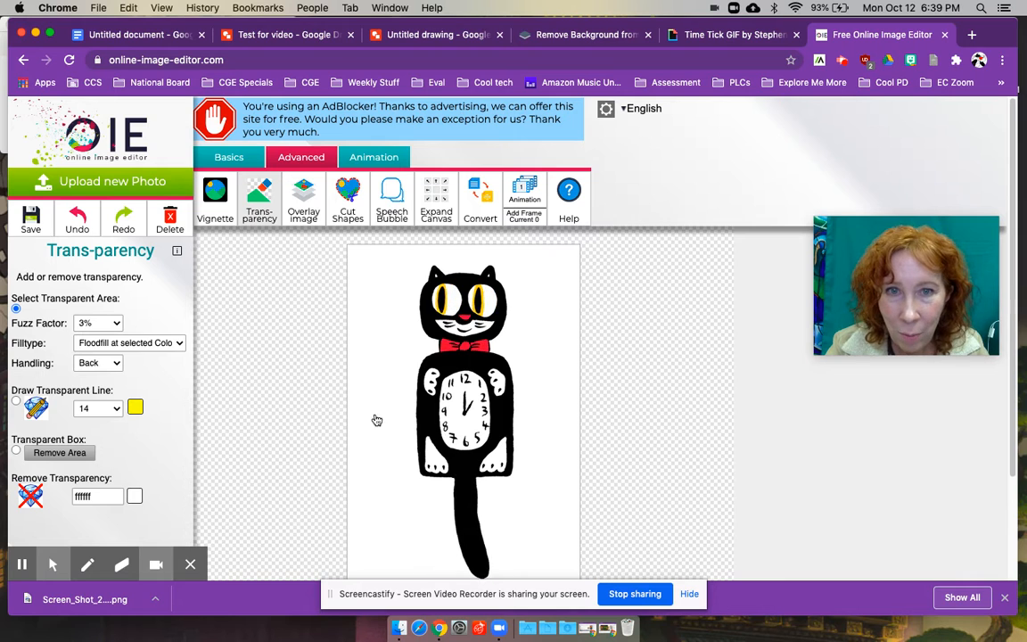
{"action": "left_click", "coordinate": [536, 313]}
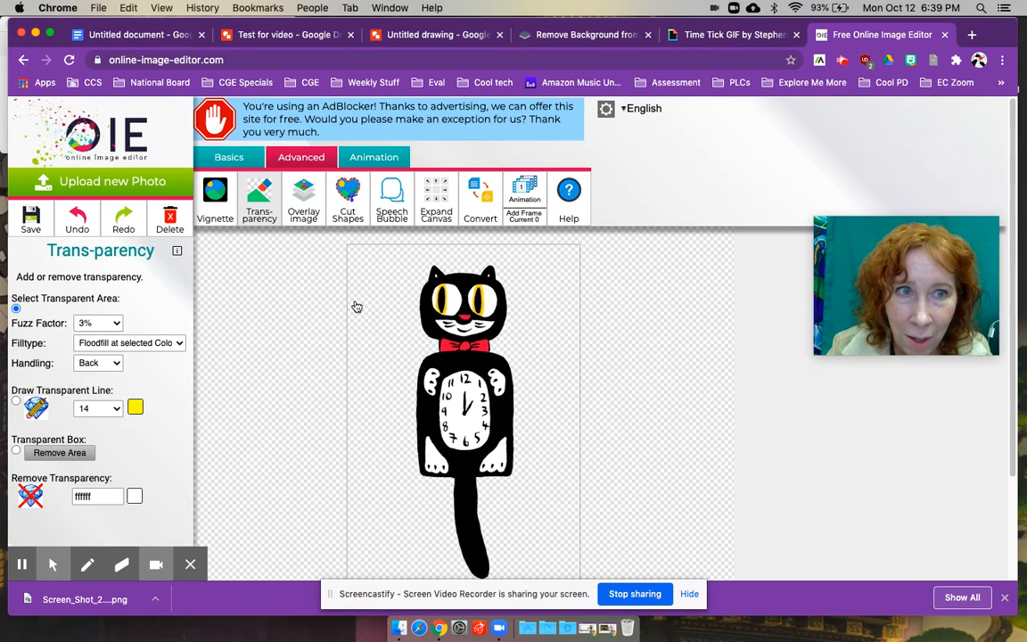
{"action": "left_click", "coordinate": [31, 220]}
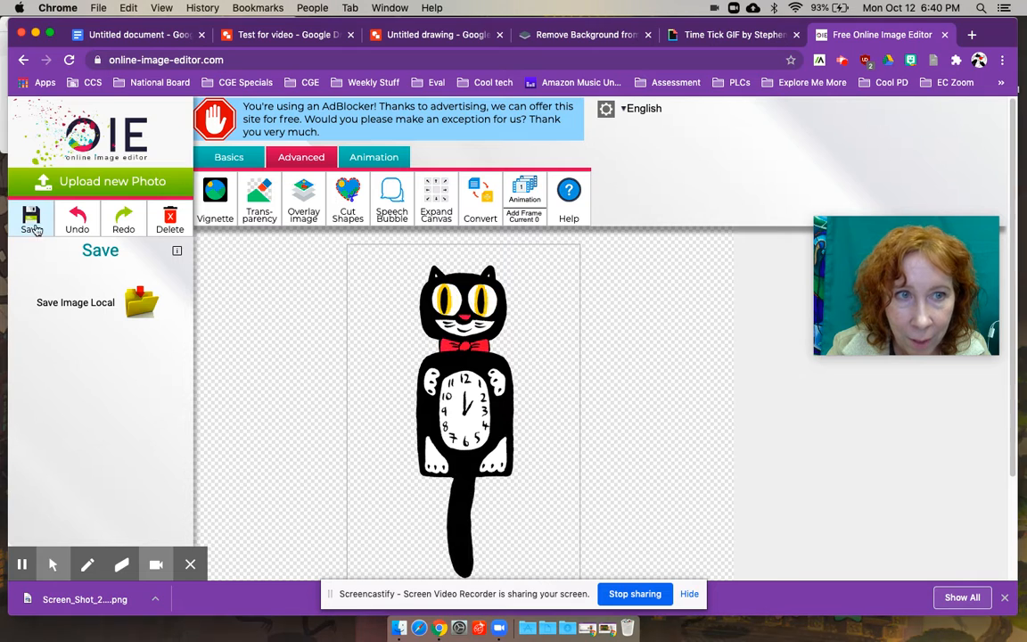
{"action": "left_click", "coordinate": [141, 305]}
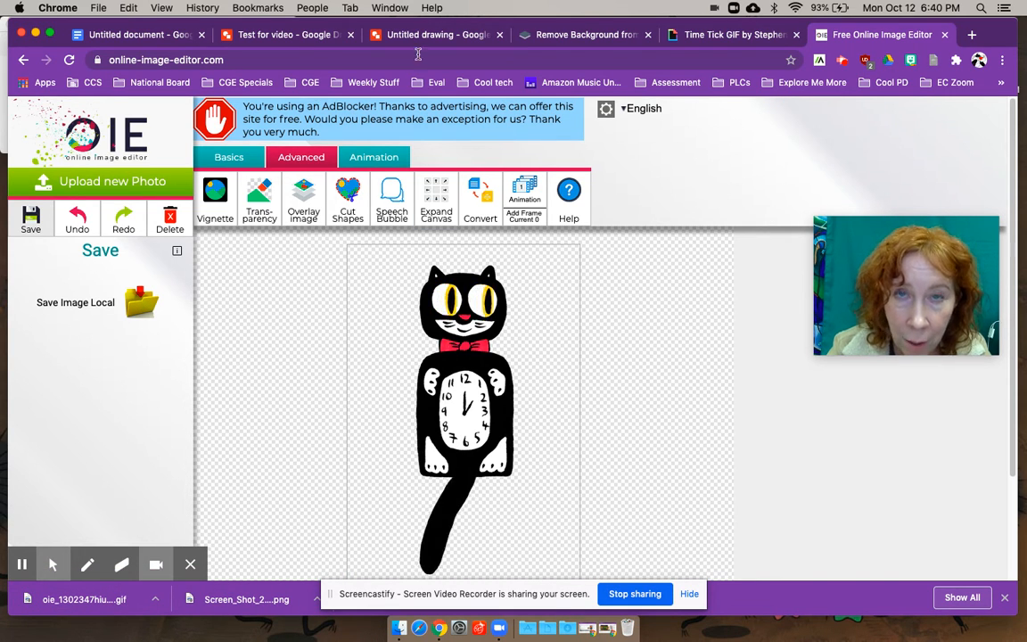
- Insert the transparent cat clock GIF oie_1302347hiuPftBw.gif from the Downloads folder into the "Test for video" drawing
{"action": "left_click", "coordinate": [271, 34]}
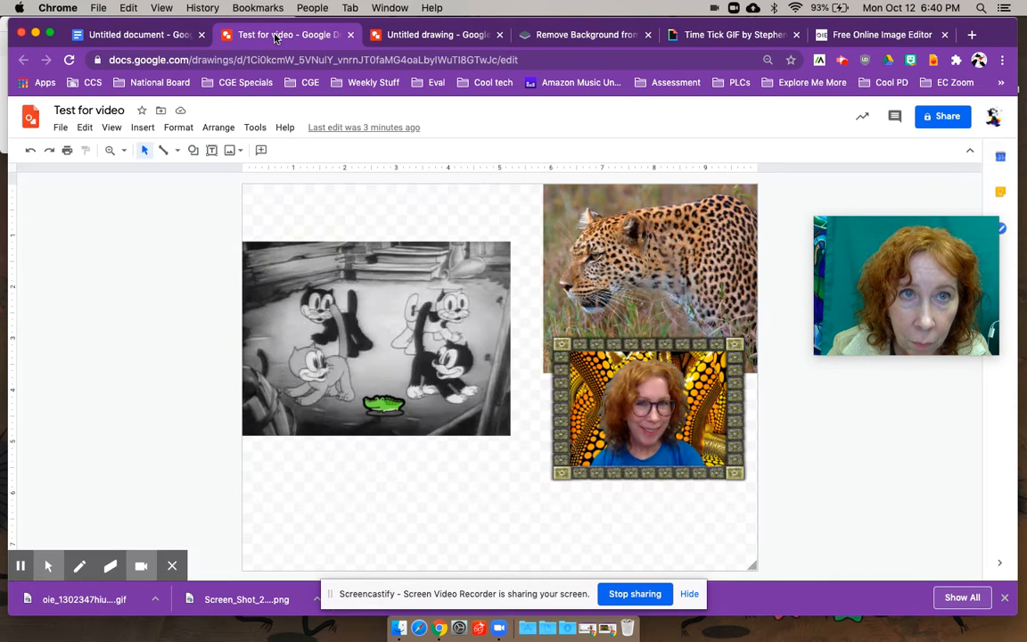
{"action": "left_click", "coordinate": [143, 129]}
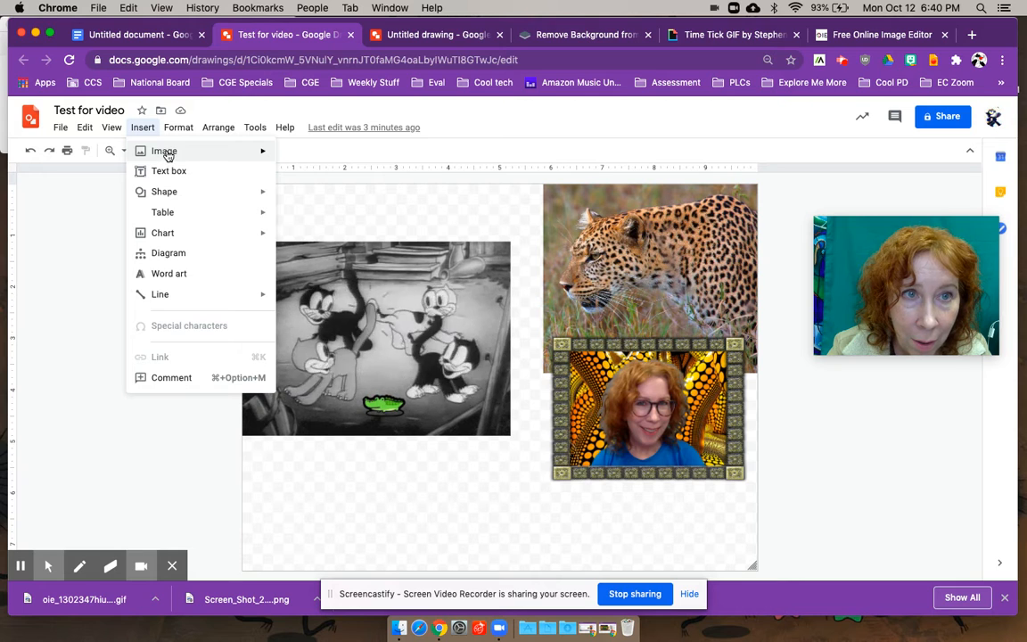
{"action": "mouse_move", "coordinate": [221, 156]}
{"action": "left_click", "coordinate": [327, 157]}
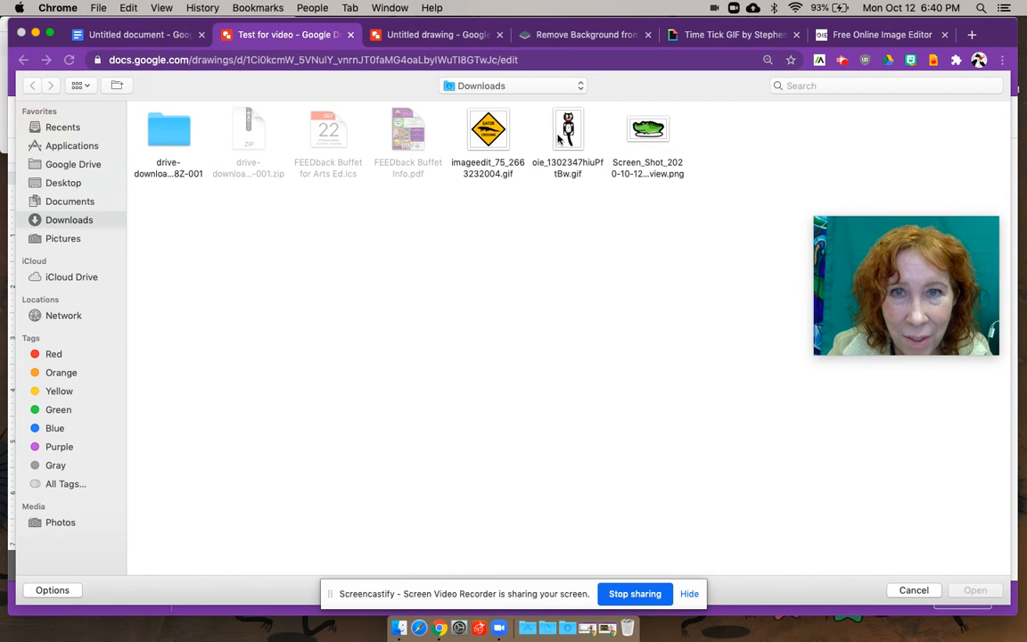
{"action": "left_click", "coordinate": [60, 185]}
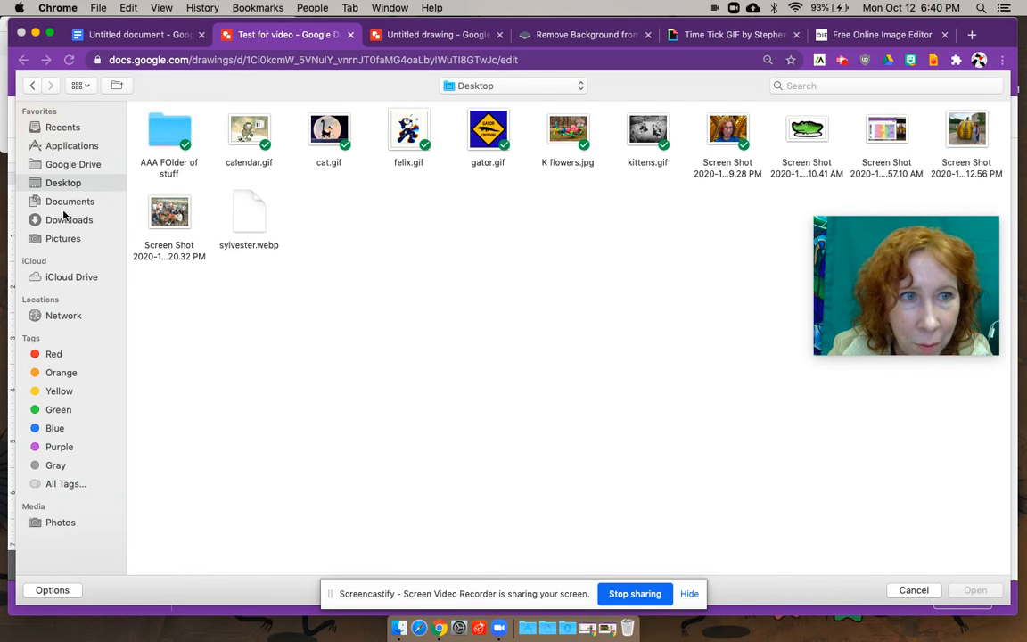
{"action": "left_click", "coordinate": [64, 216]}
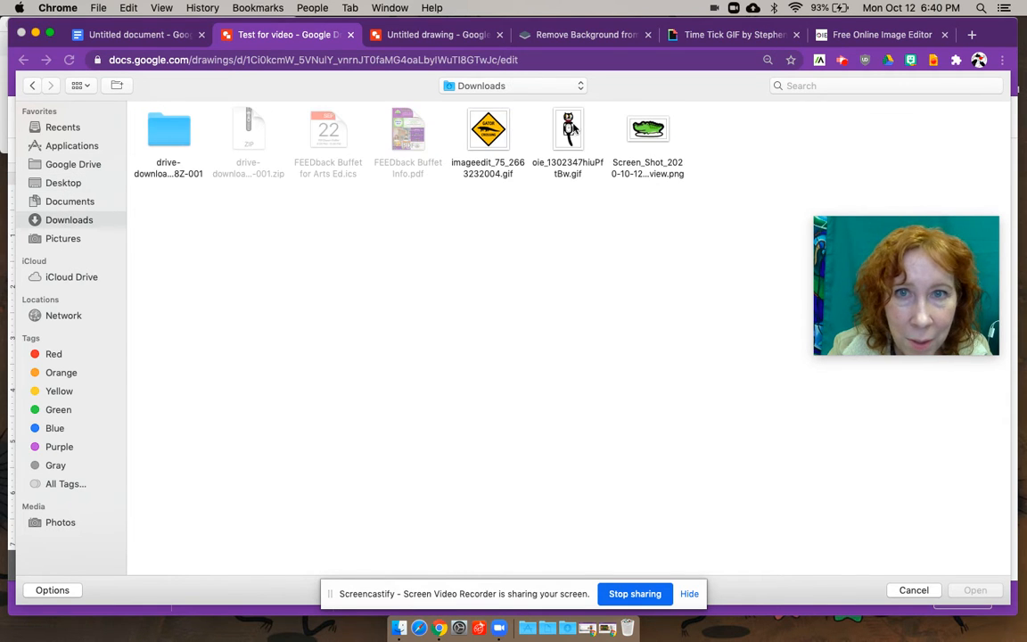
{"action": "double_click", "coordinate": [567, 129]}
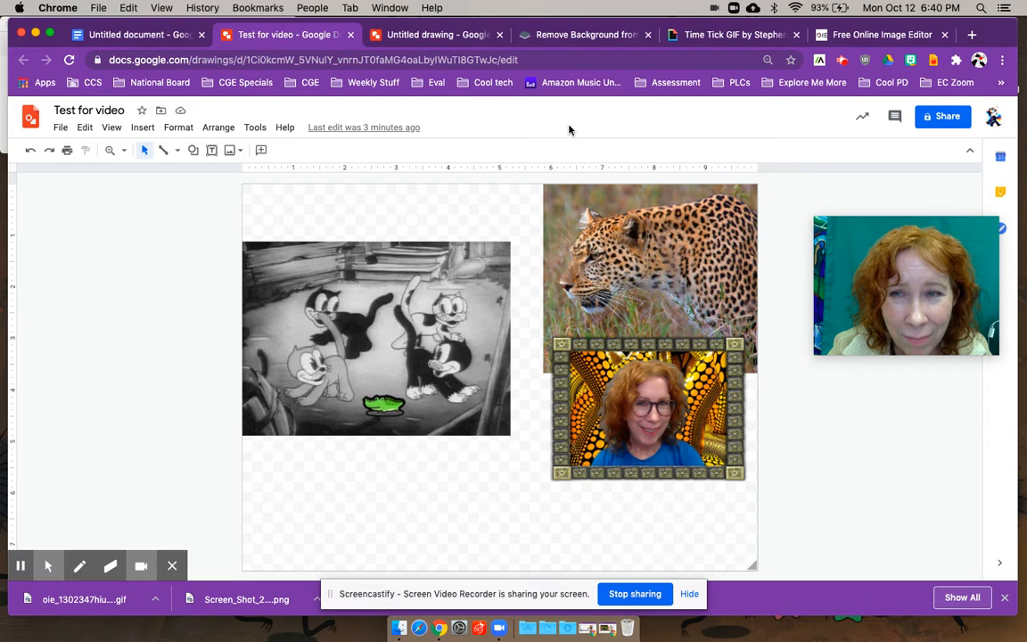
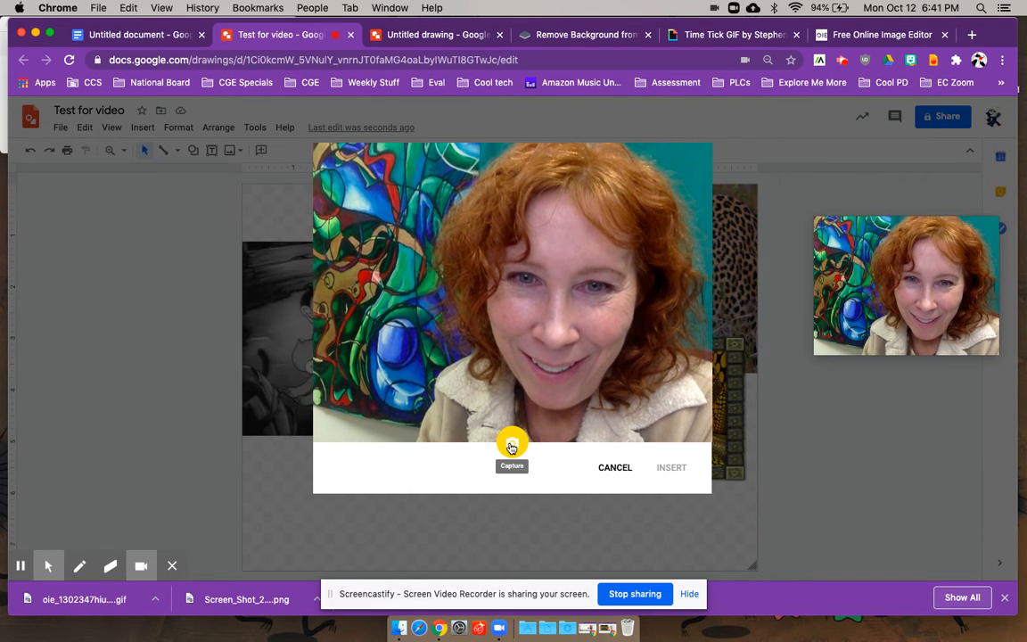
- Capture a webcam photo and insert it into the drawing below the kittens image
{"action": "left_click", "coordinate": [511, 447]}
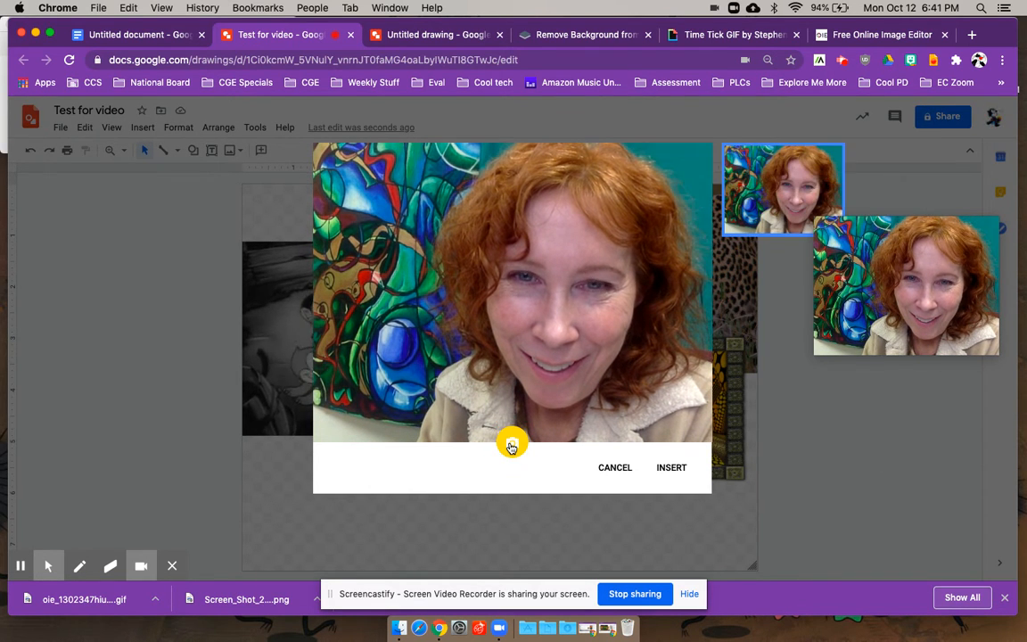
{"action": "left_click", "coordinate": [670, 468]}
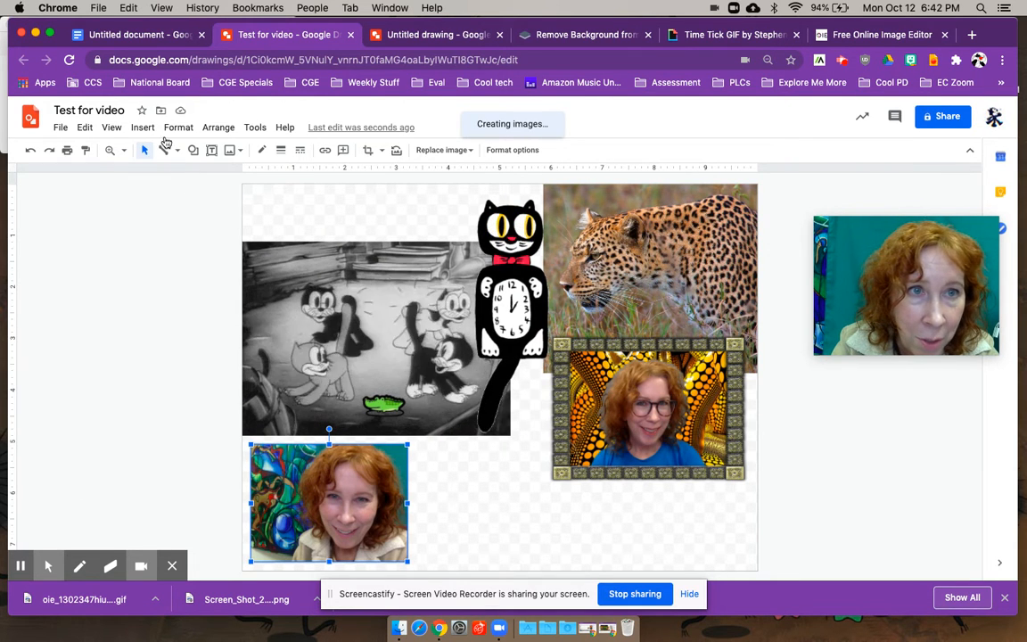
{"action": "left_click", "coordinate": [61, 129]}
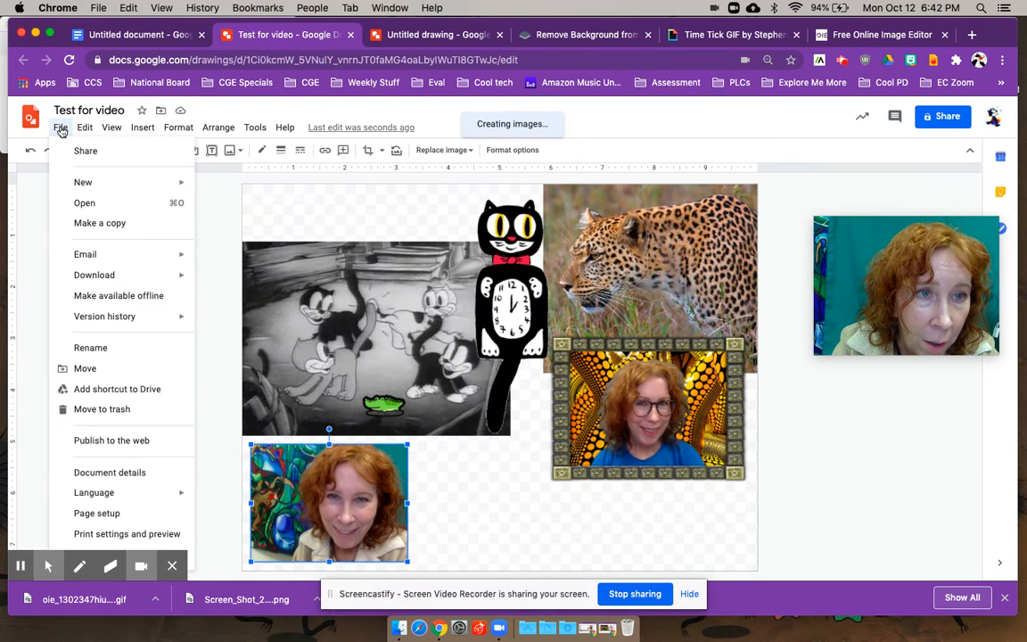
{"action": "left_click", "coordinate": [515, 229]}
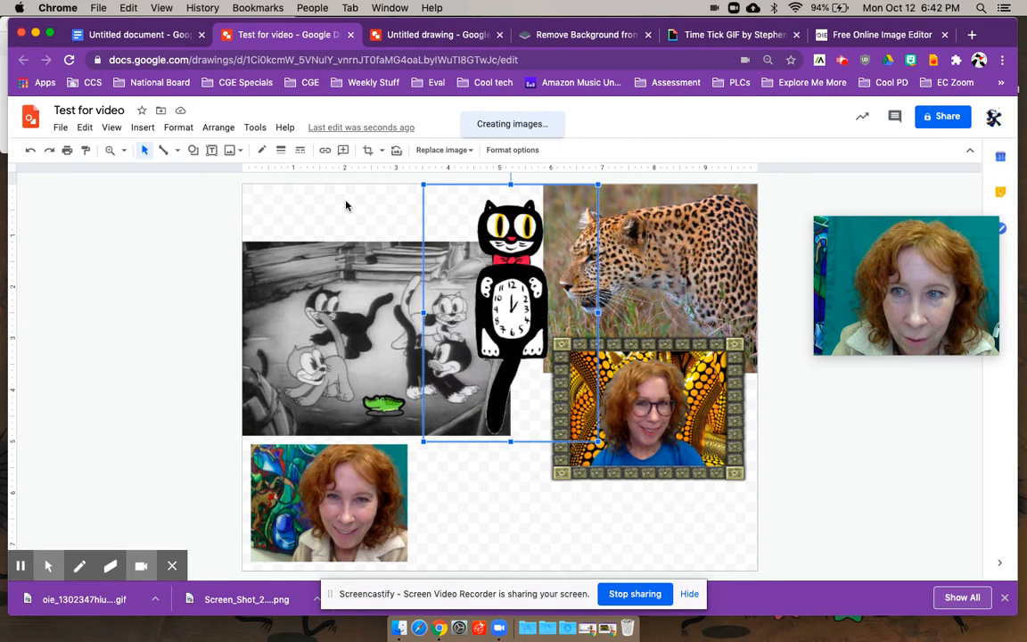
{"action": "left_click", "coordinate": [293, 202]}
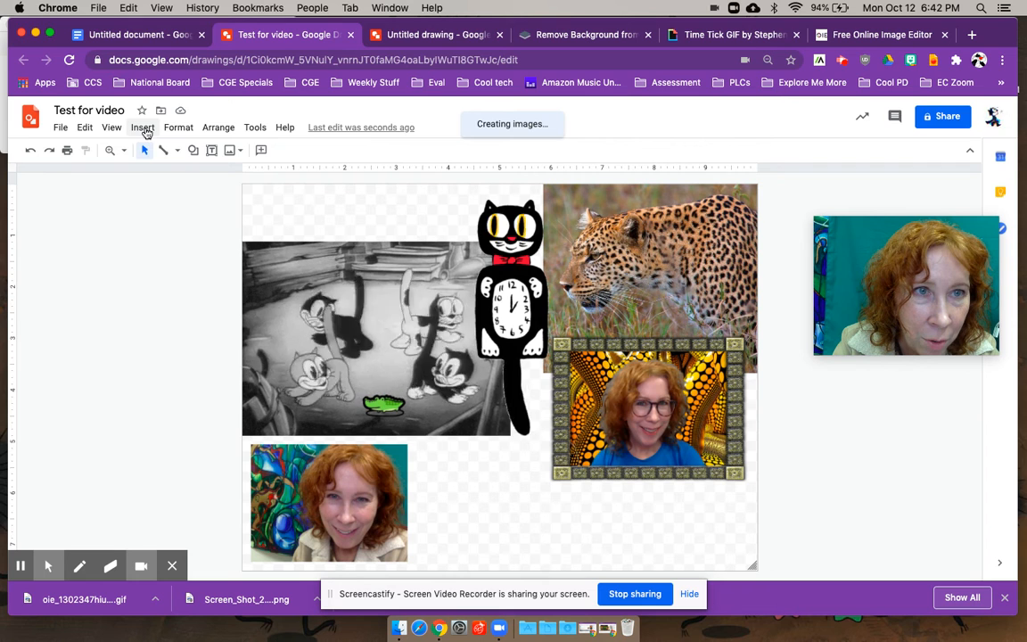
- Insert word art of the first name and fit it slightly smaller above the kittens image at the canvas's upper-left corner
{"action": "left_click", "coordinate": [143, 127]}
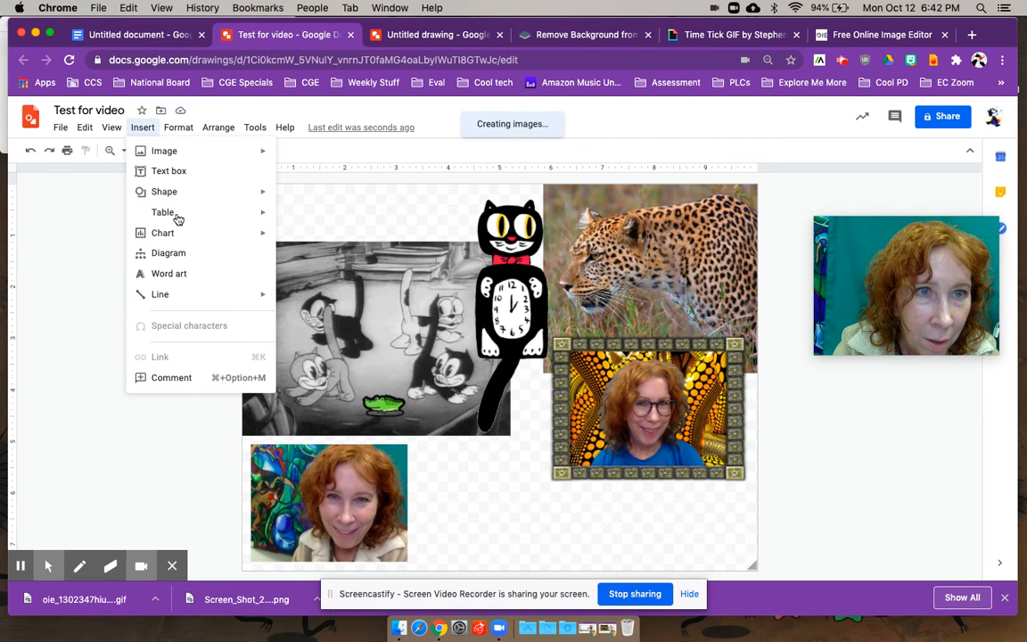
{"action": "left_click", "coordinate": [165, 274]}
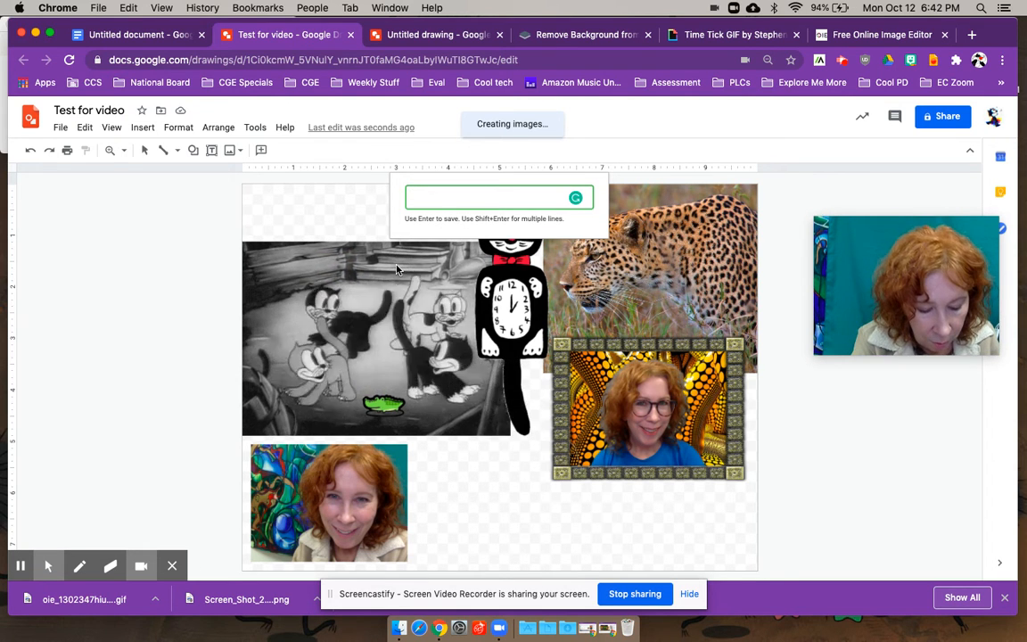
{"action": "type", "text": "Victoria"}
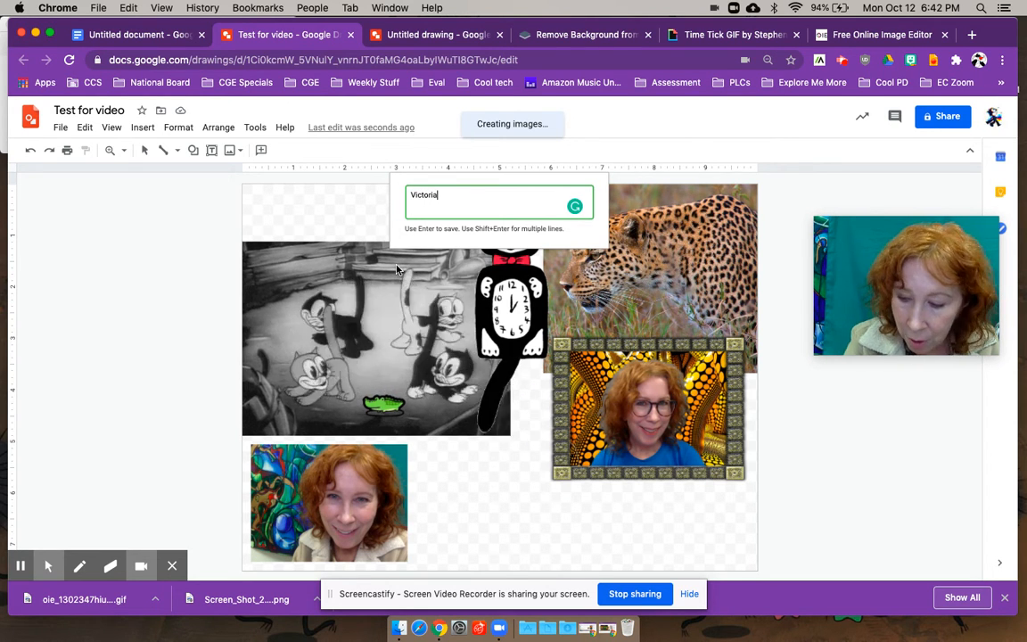
{"action": "key", "text": "Return"}
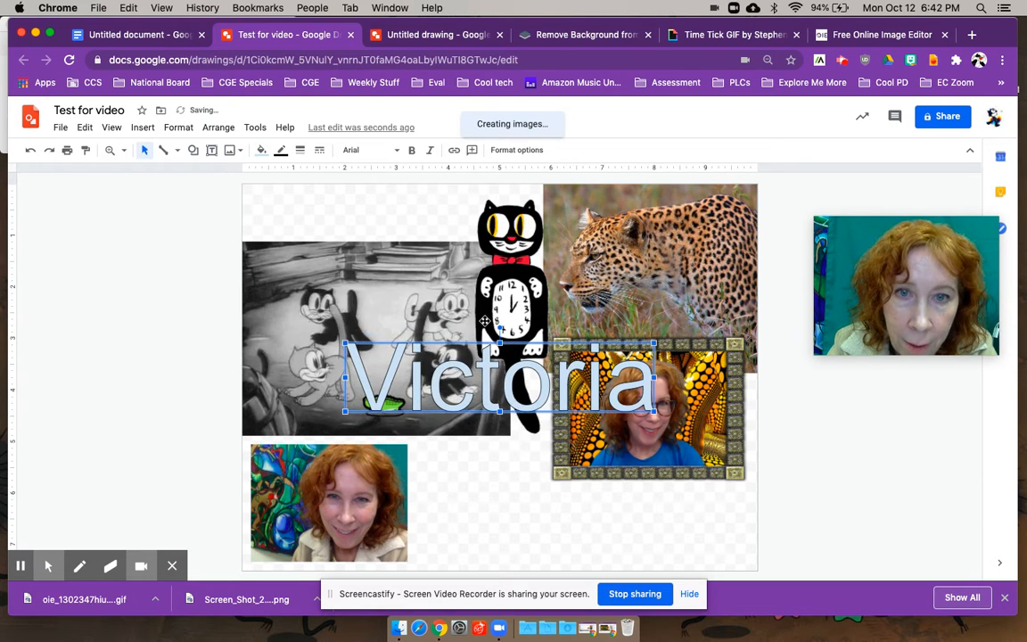
{"action": "left_click_drag", "start_coordinate": [410, 205], "coordinate": [411, 181]}
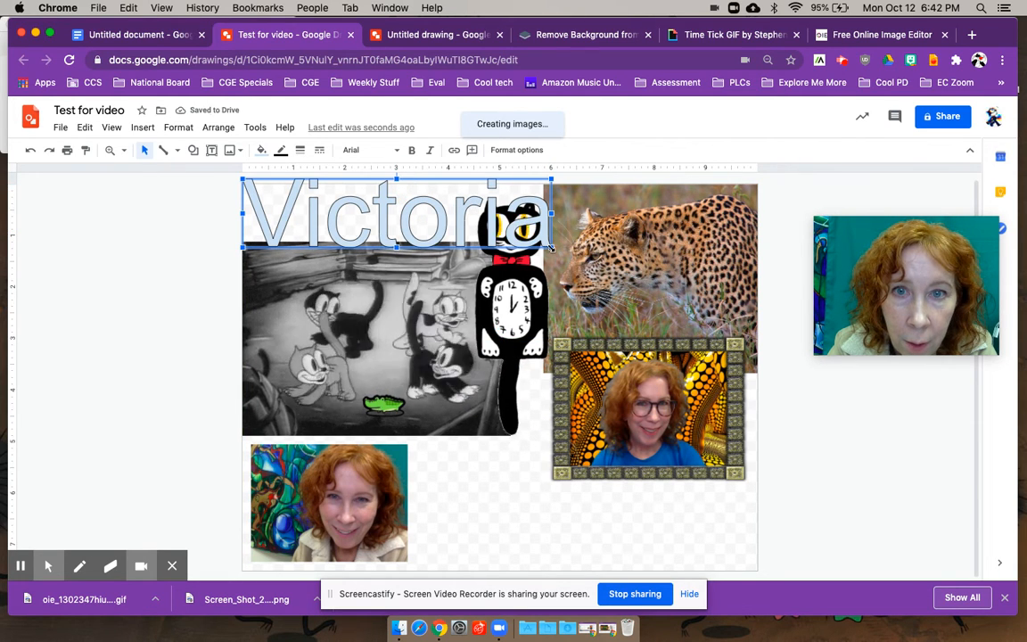
{"action": "left_click_drag", "start_coordinate": [535, 244], "coordinate": [534, 242]}
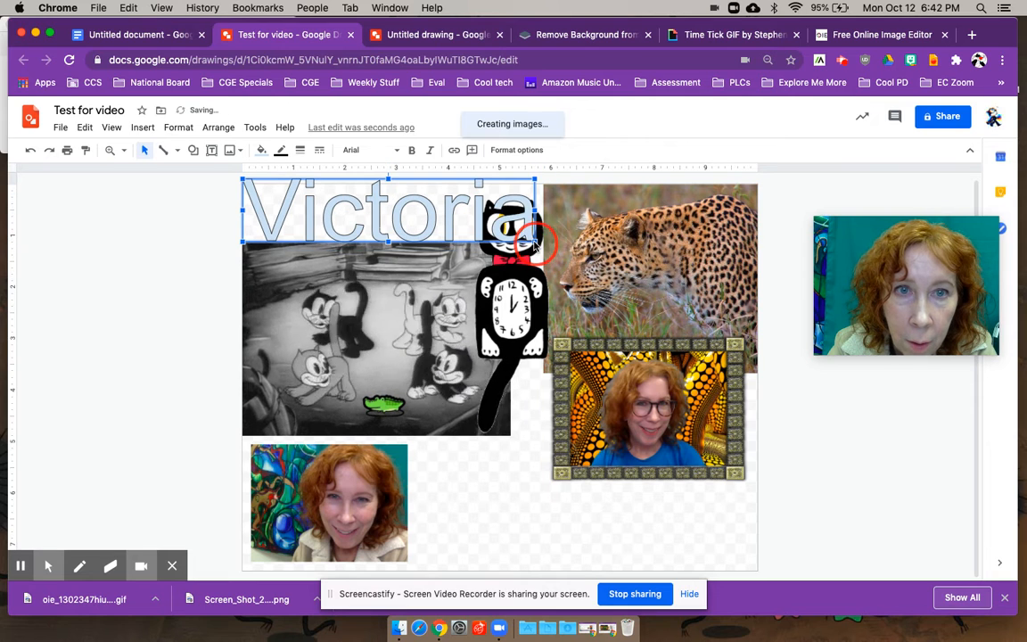
- Bring the cat clock image in front of the word art name
{"action": "left_click", "coordinate": [522, 283]}
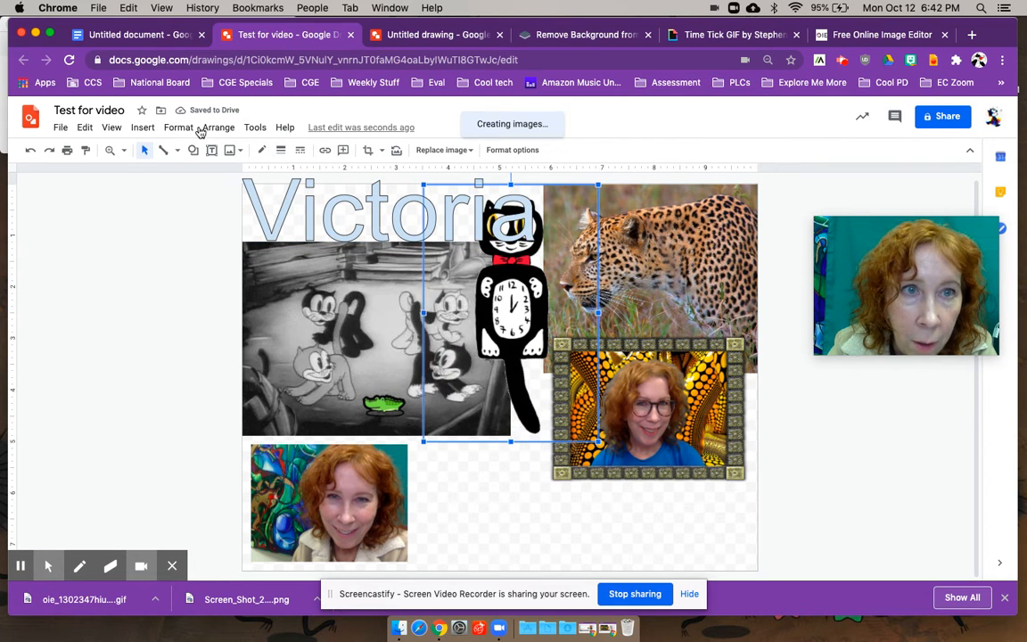
{"action": "left_click", "coordinate": [214, 129]}
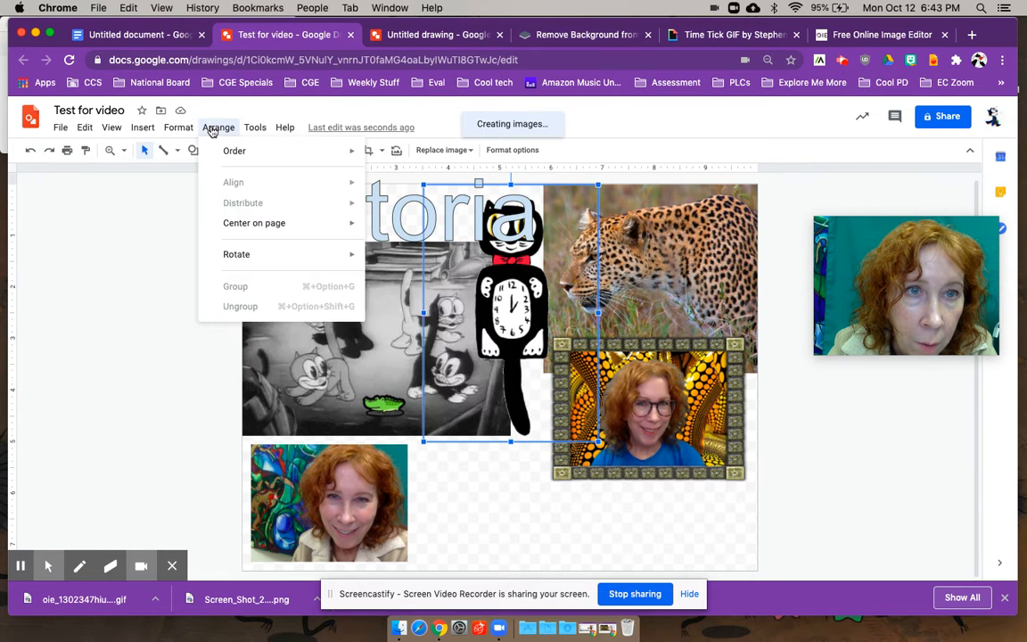
{"action": "mouse_move", "coordinate": [245, 151]}
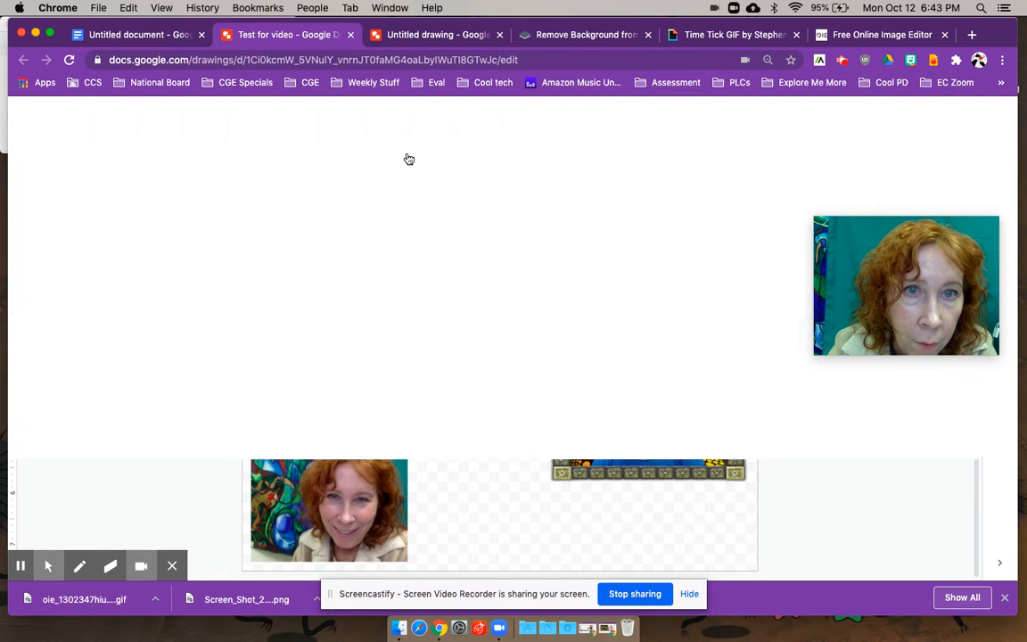
{"action": "left_click", "coordinate": [408, 156]}
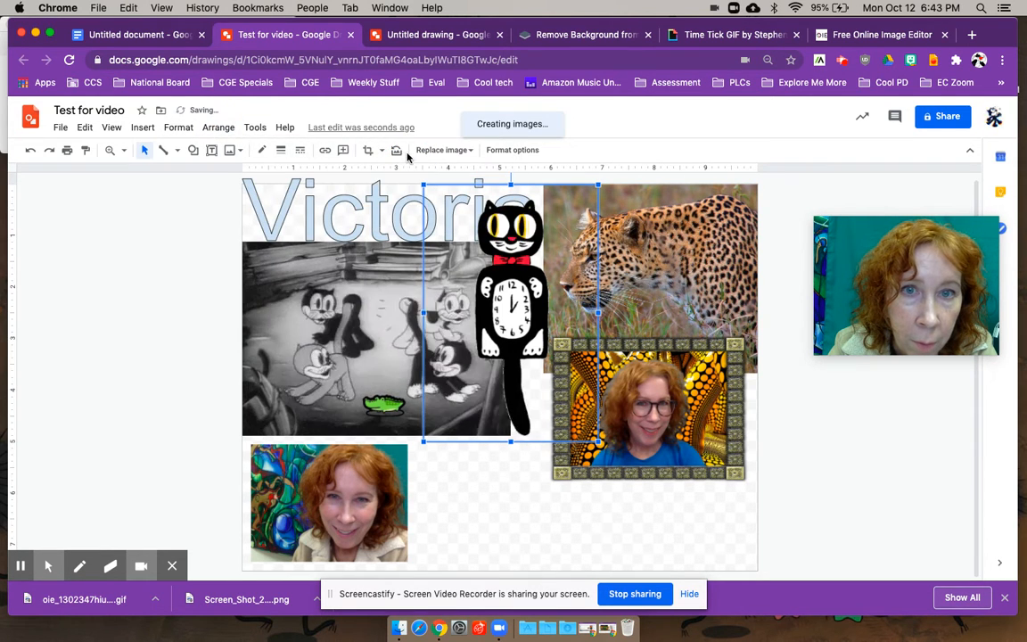
- Fill the word art name with solid orange
{"action": "left_click", "coordinate": [279, 222]}
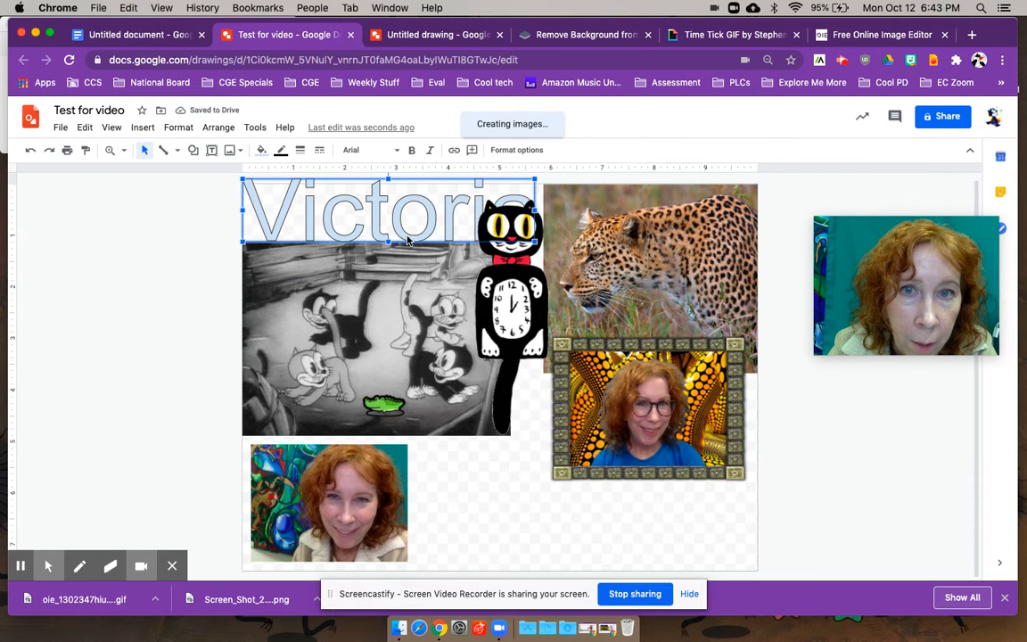
{"action": "left_click", "coordinate": [262, 152]}
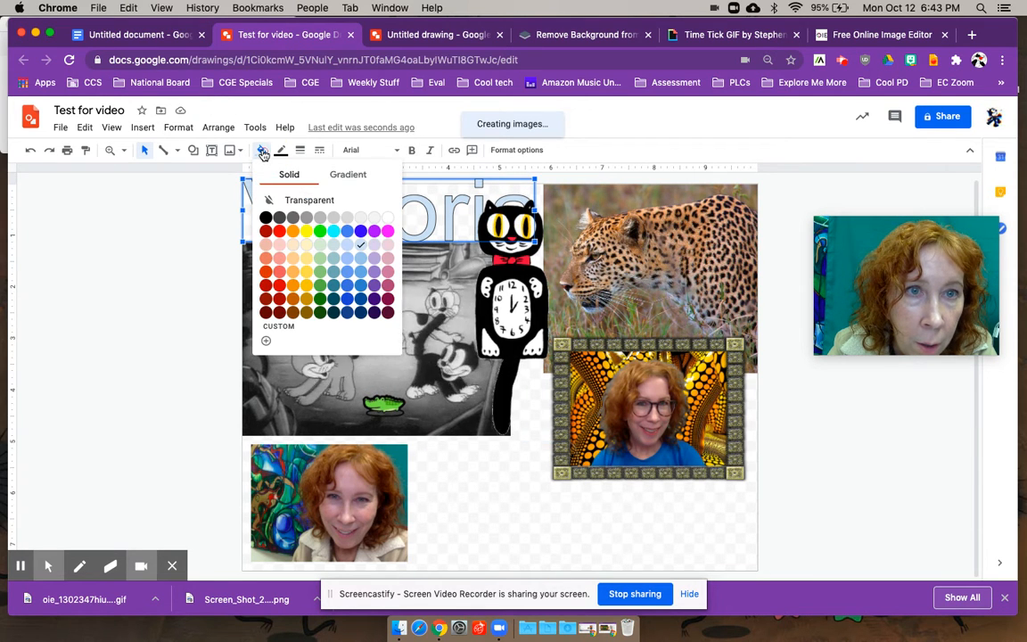
{"action": "left_click", "coordinate": [293, 232]}
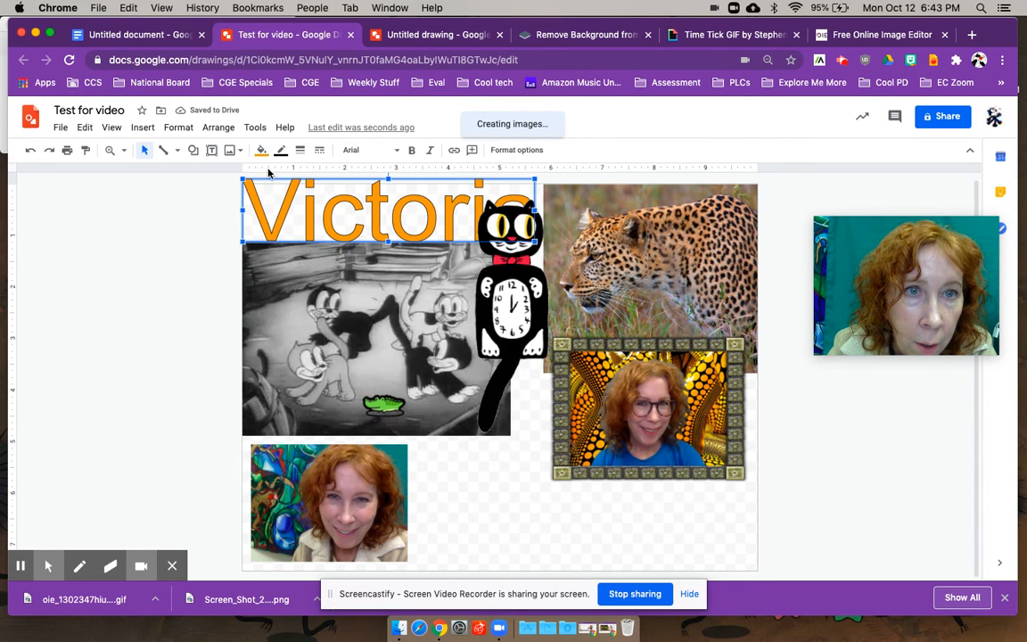
{"action": "left_click", "coordinate": [221, 260]}
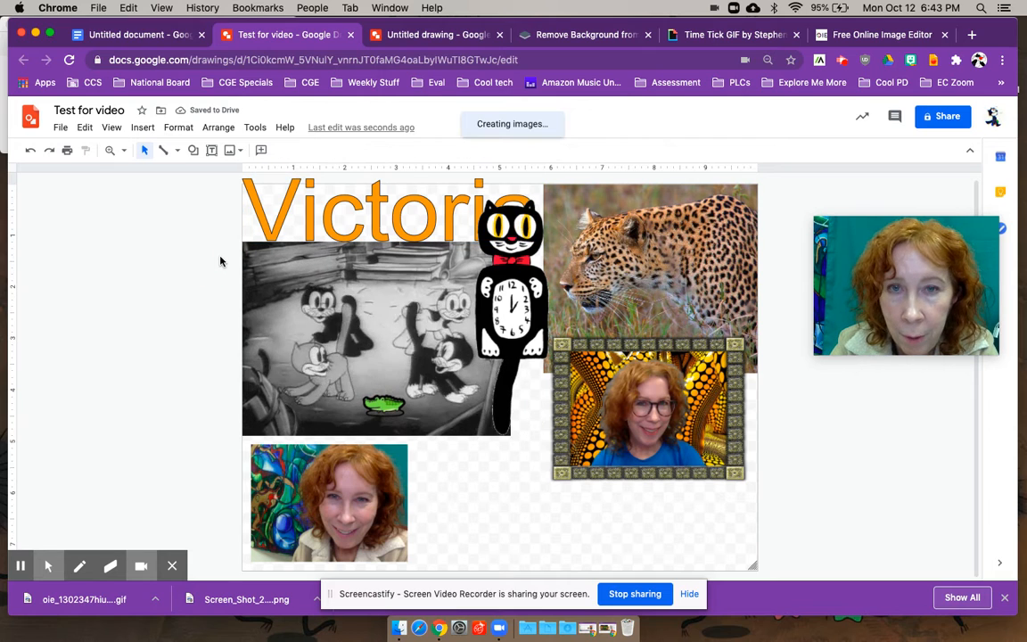
- Nudge the cat clock down and slightly right so its head sits just below the end of the word art name
{"action": "left_click", "coordinate": [498, 226]}
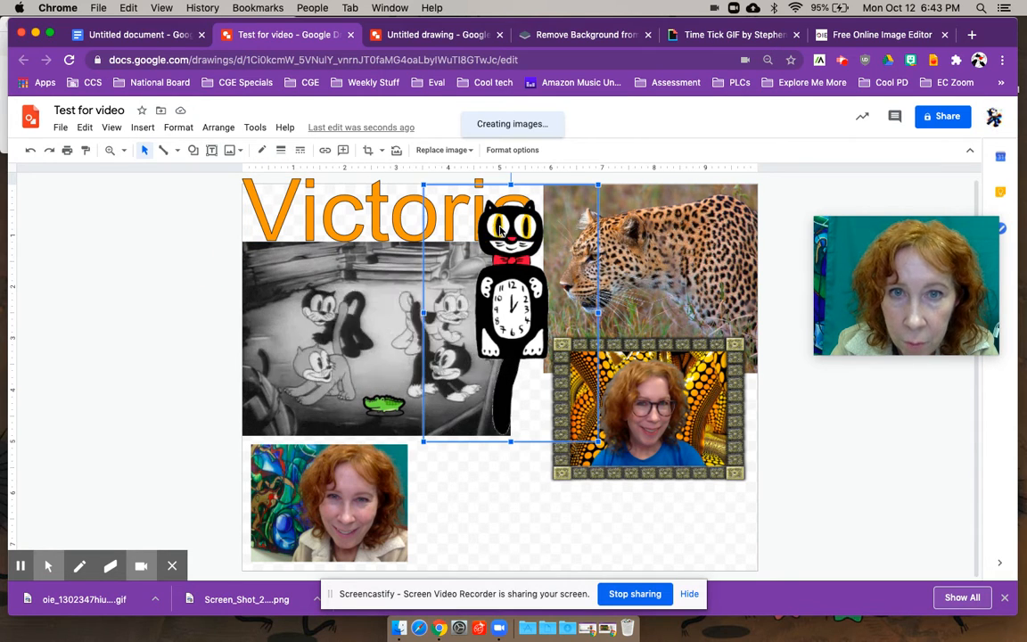
{"action": "key", "text": "Down"}
{"action": "key", "text": "Down"}
{"action": "key", "text": "Down"}
{"action": "key", "text": "Down"}
{"action": "key", "text": "Down"}
{"action": "key", "text": "Down"}
{"action": "key", "text": "Down"}
{"action": "key", "text": "Down"}
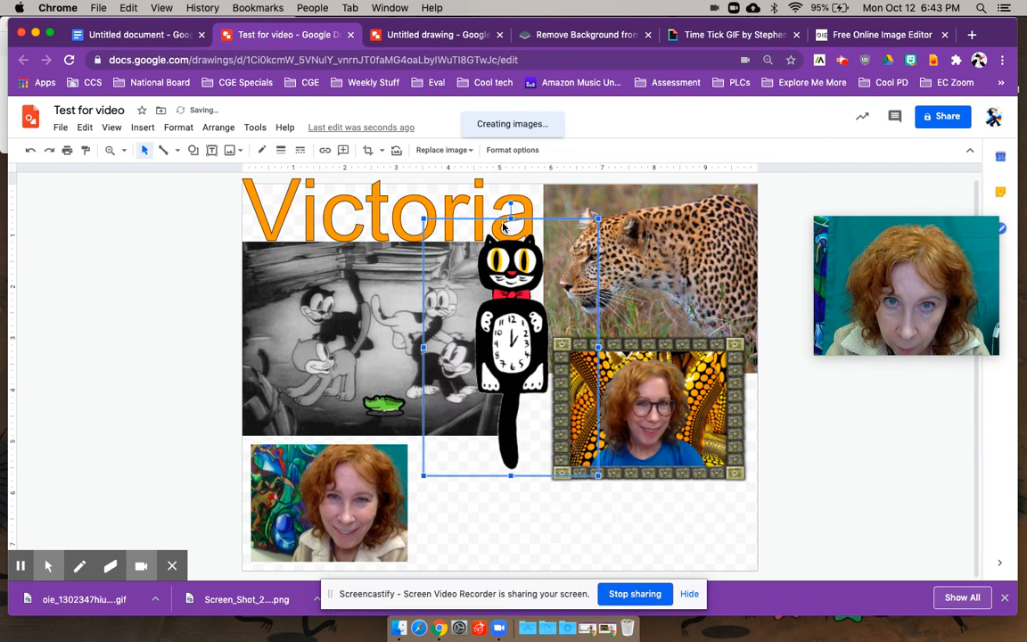
{"action": "key", "text": "Down"}
{"action": "key", "text": "Down"}
{"action": "key", "text": "Down"}
{"action": "key", "text": "Right"}
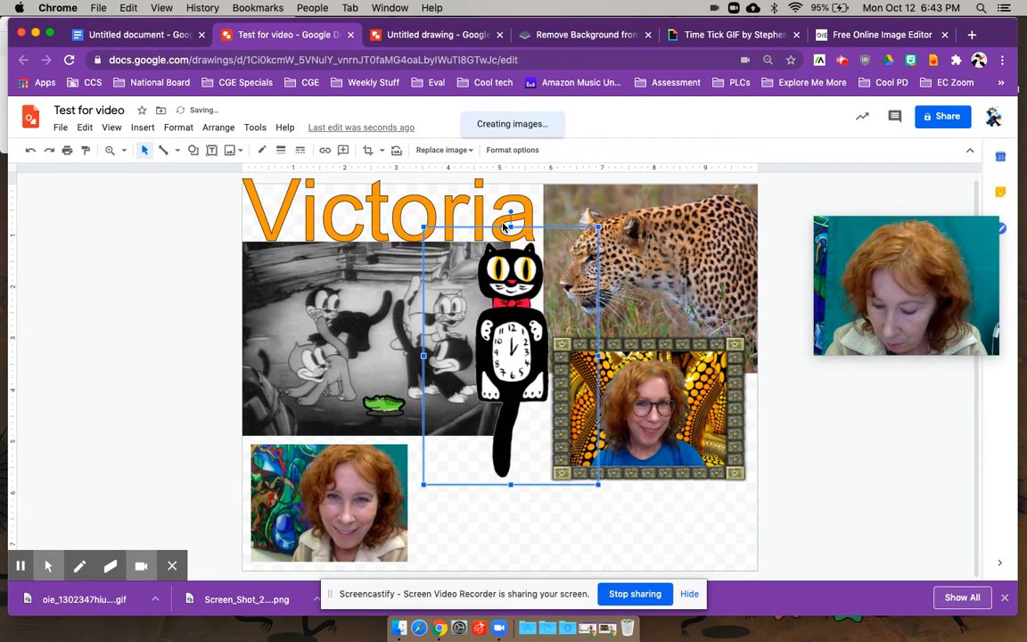
{"action": "key", "text": "Right"}
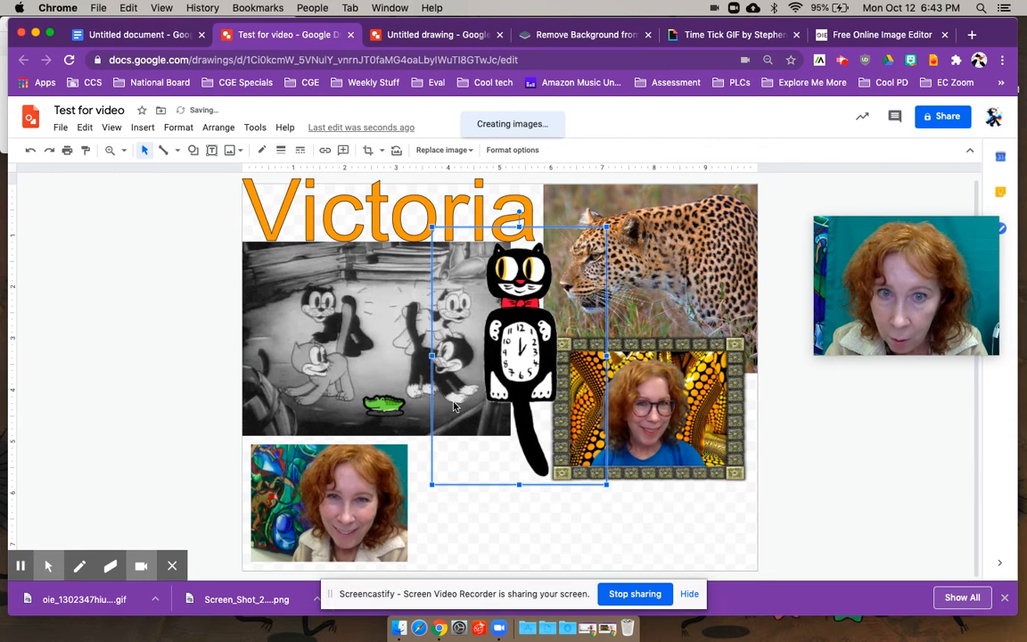
{"action": "left_click", "coordinate": [469, 495]}
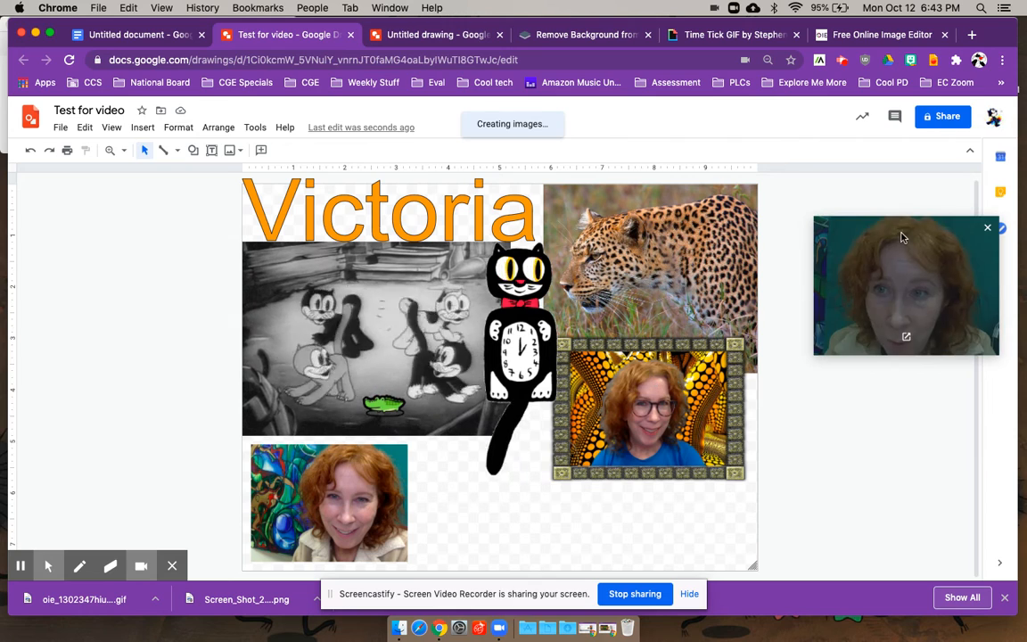
- Add a drop shadow to the orange word art name through its format options
{"action": "left_click_drag", "start_coordinate": [900, 234], "coordinate": [134, 330]}
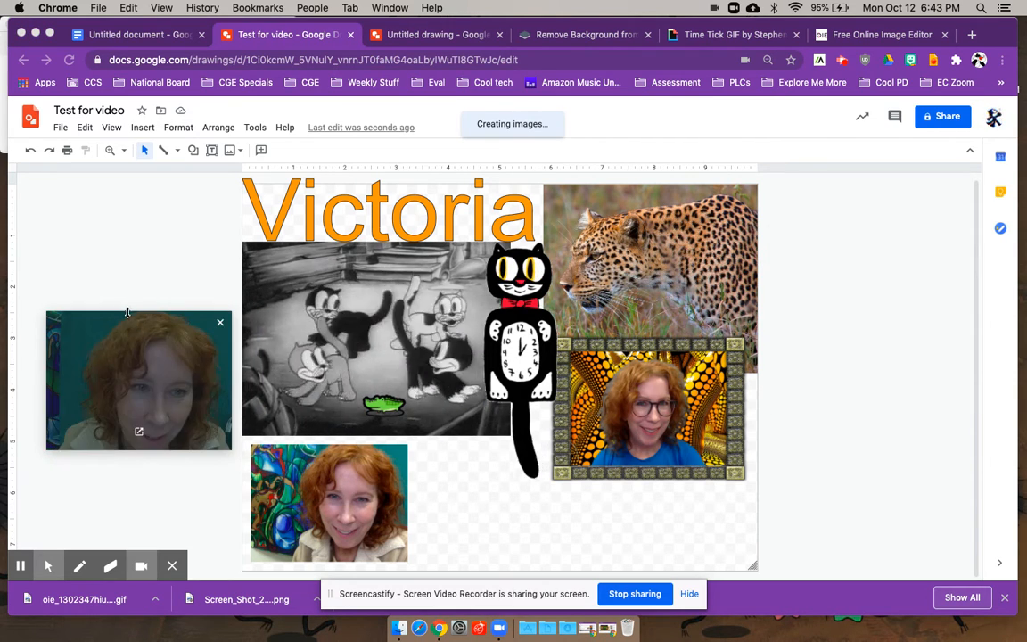
{"action": "left_click", "coordinate": [283, 218]}
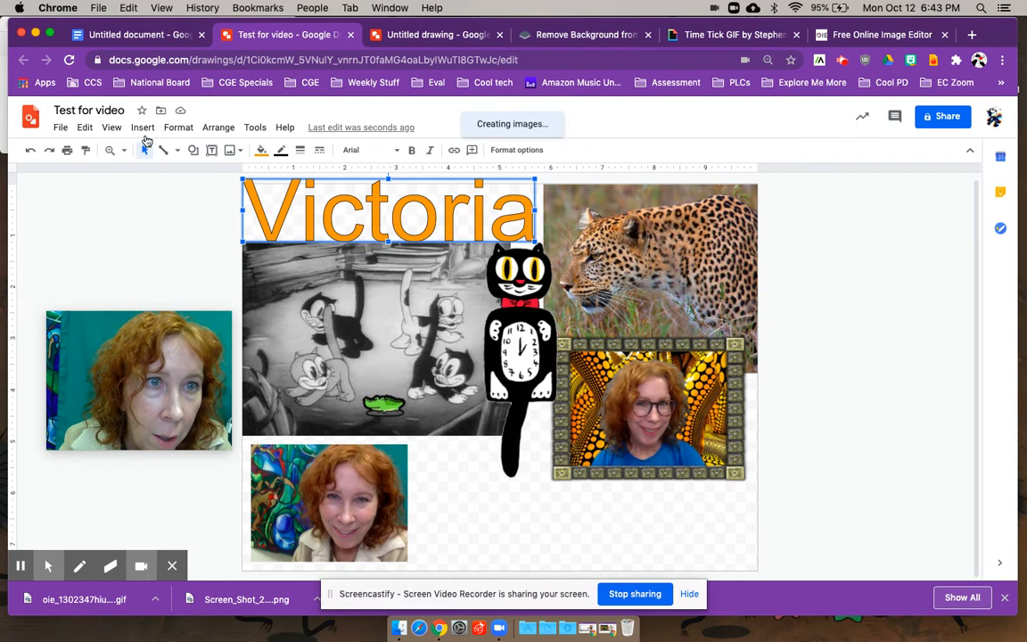
{"action": "left_click", "coordinate": [184, 128]}
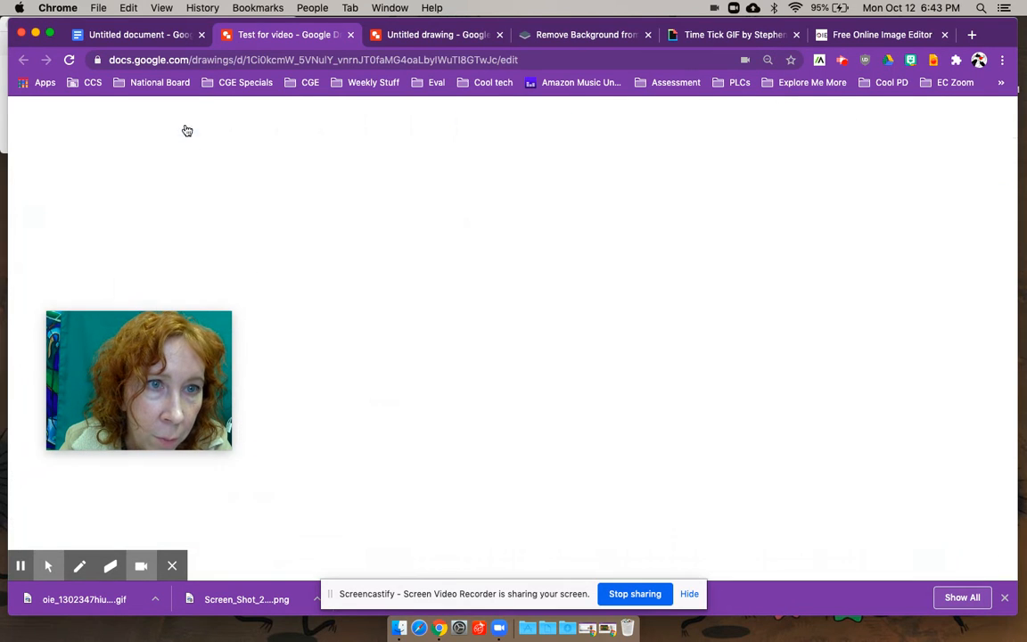
{"action": "left_click_drag", "start_coordinate": [207, 332], "coordinate": [185, 449]}
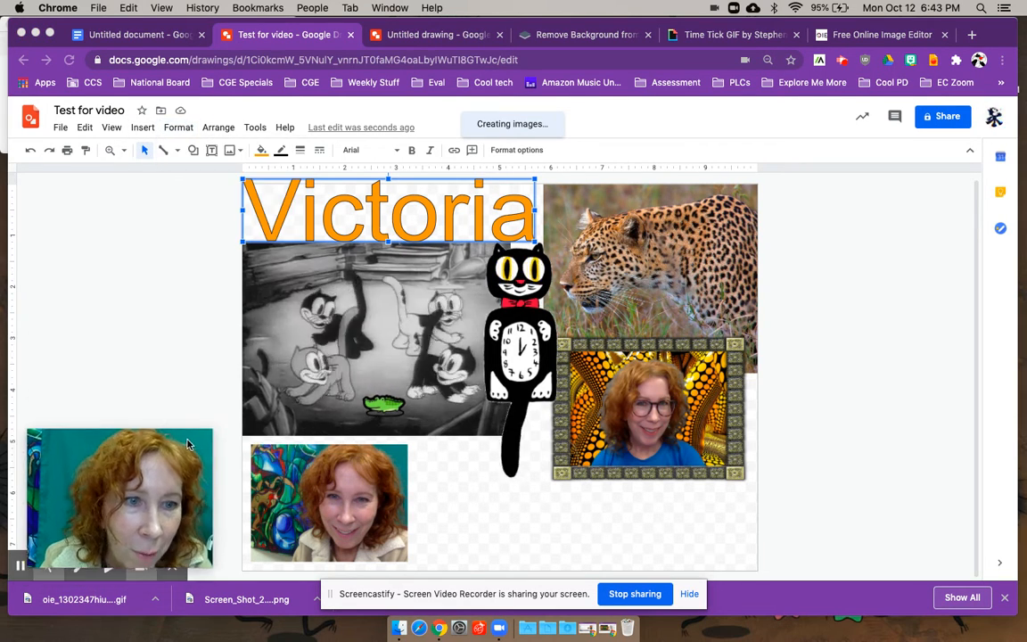
{"action": "left_click", "coordinate": [180, 131]}
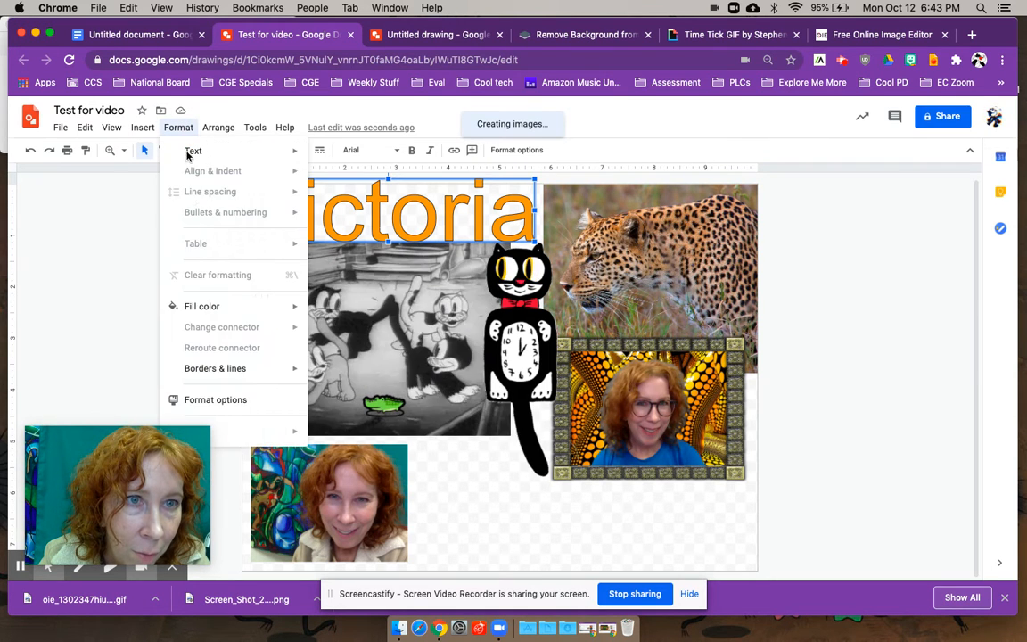
{"action": "left_click", "coordinate": [216, 399]}
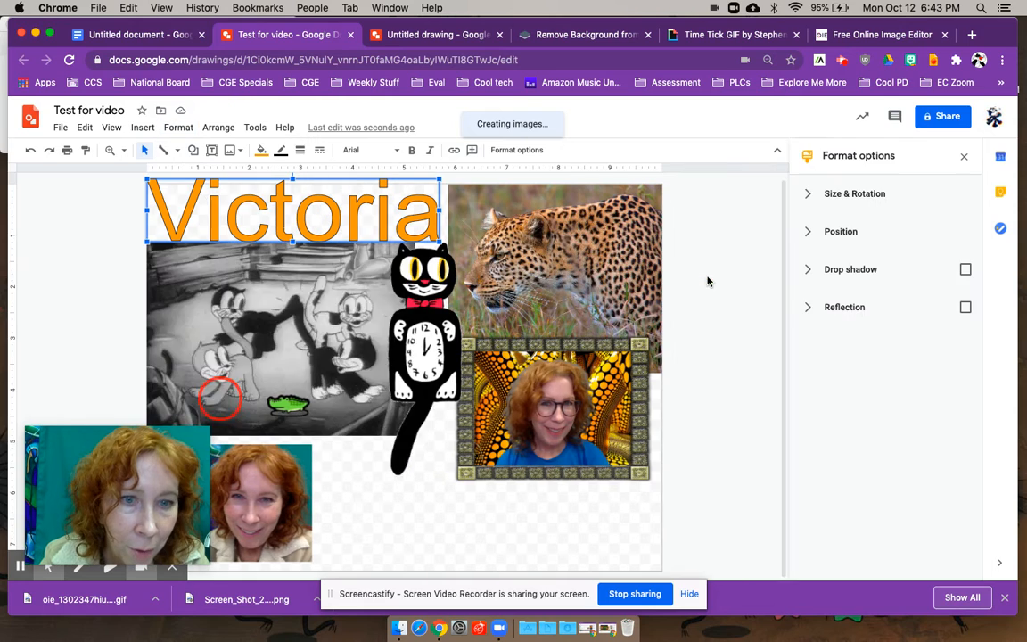
{"action": "left_click", "coordinate": [859, 270]}
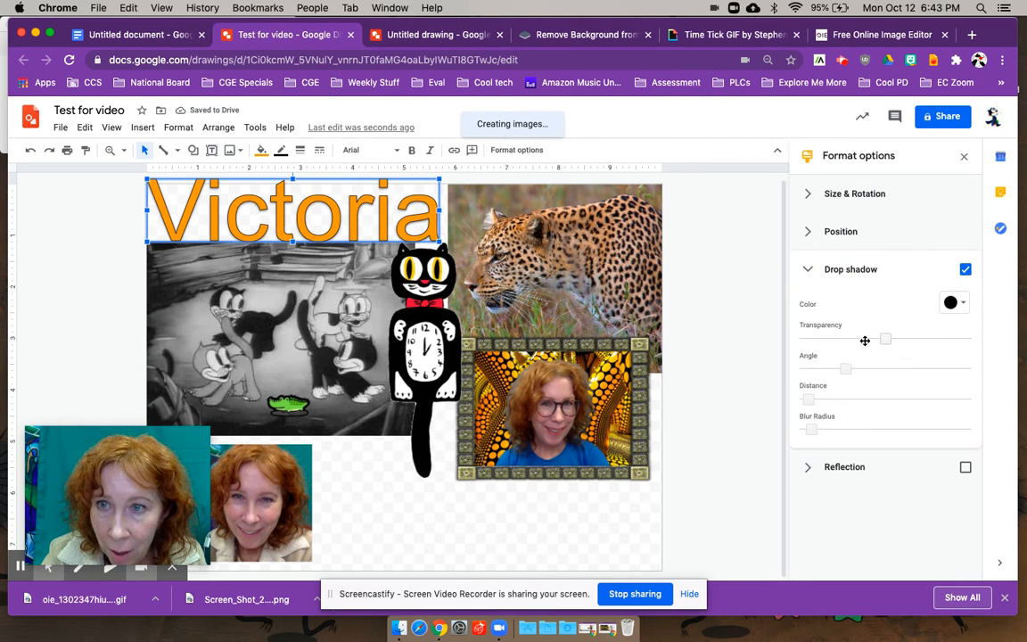
- Lower the transparency and angle of the word art's drop shadow and increase its distance
{"action": "left_click_drag", "start_coordinate": [884, 339], "coordinate": [826, 341]}
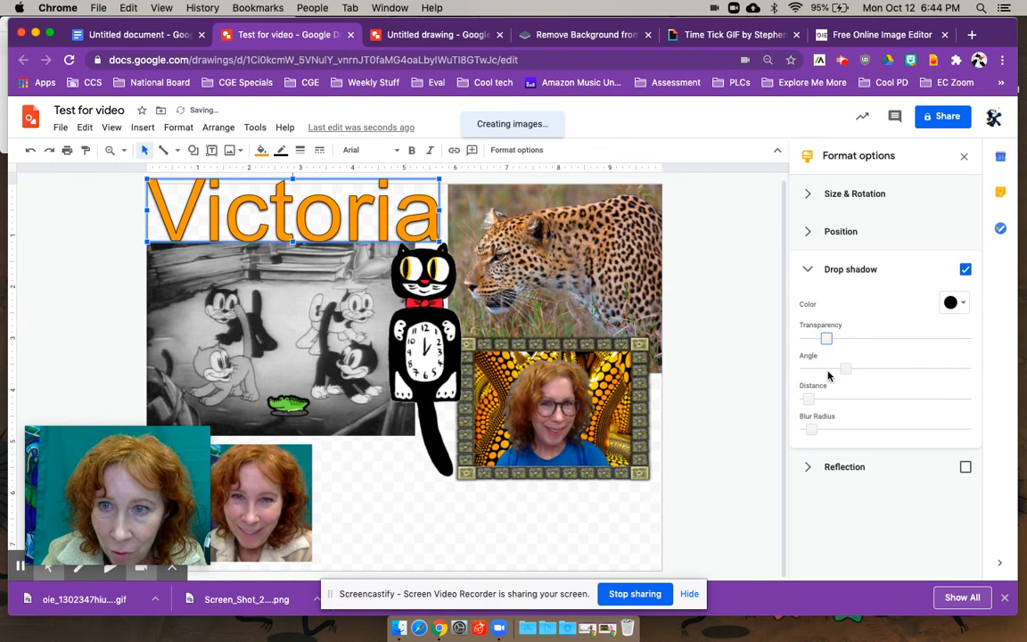
{"action": "left_click", "coordinate": [829, 368]}
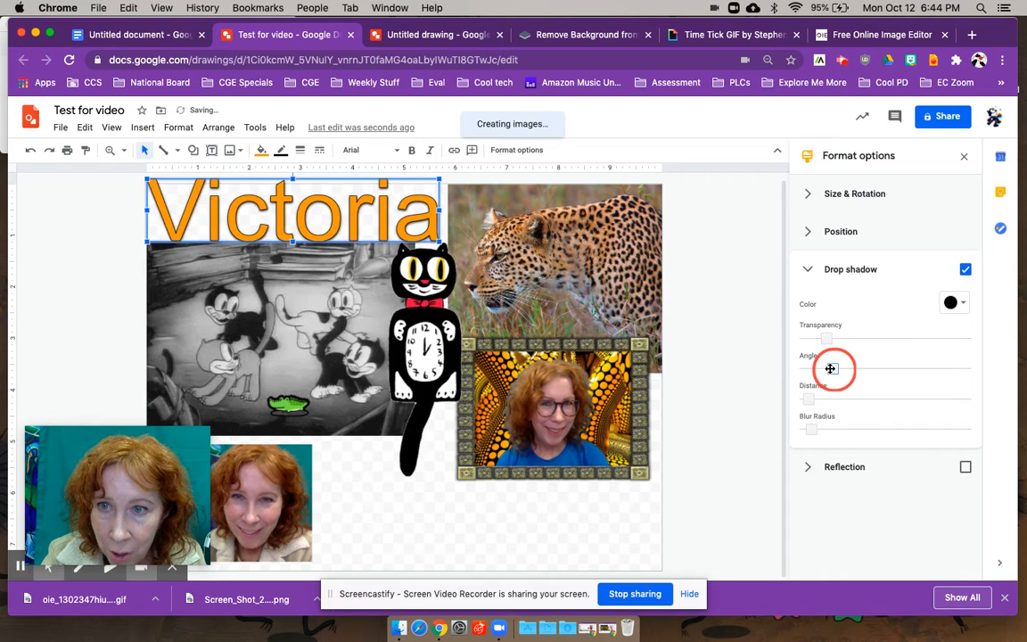
{"action": "left_click_drag", "start_coordinate": [808, 397], "coordinate": [827, 395]}
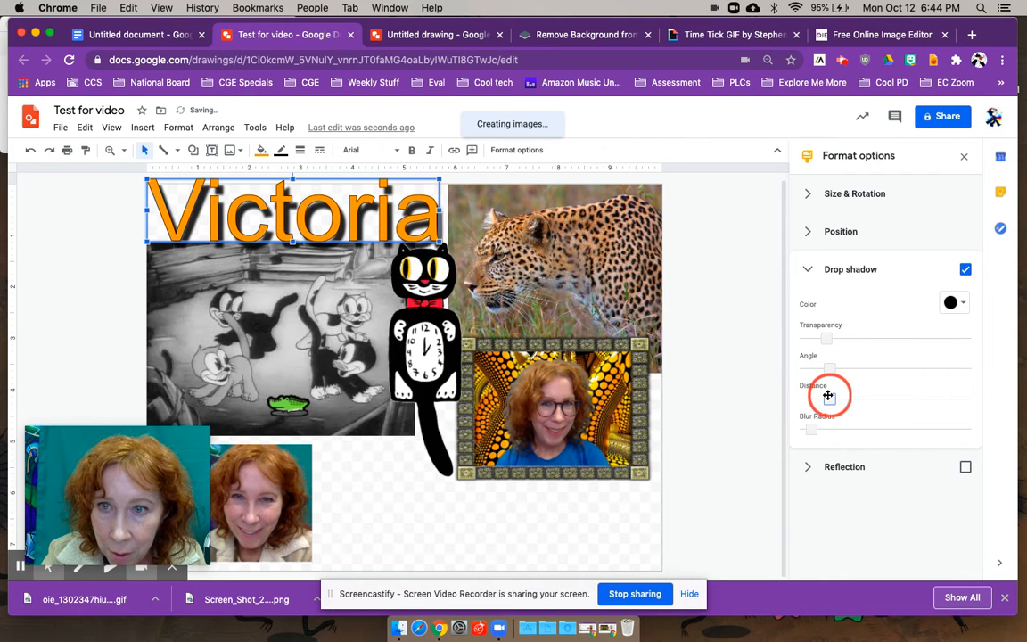
{"action": "left_click", "coordinate": [328, 220]}
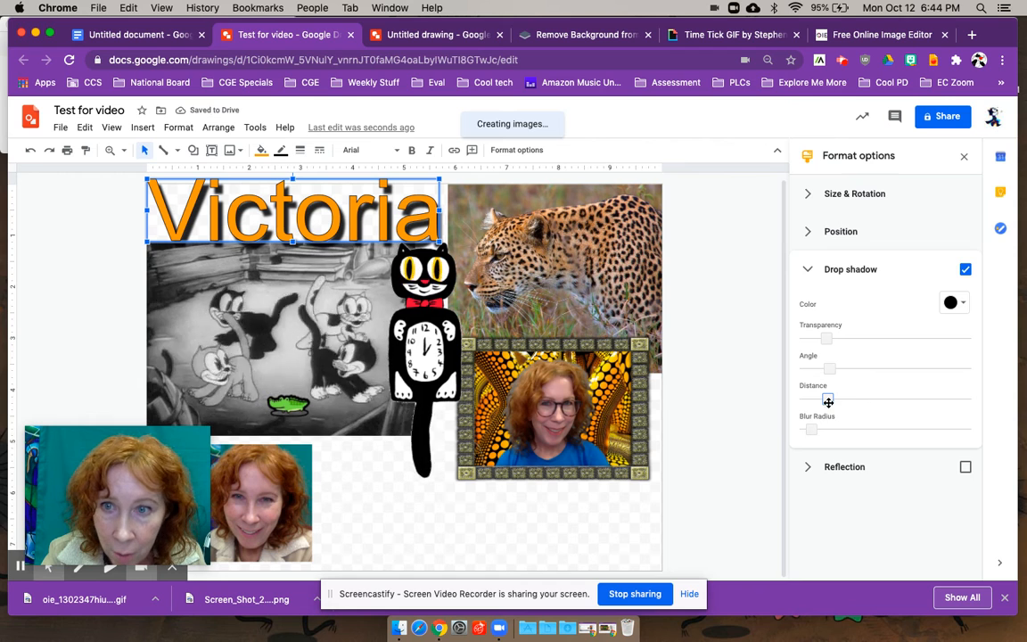
- Fine-tune the word art's drop shadow with adjusted distance, lower transparency and more blur, and move the word art slightly down onto the canvas
{"action": "left_click_drag", "start_coordinate": [822, 398], "coordinate": [814, 399]}
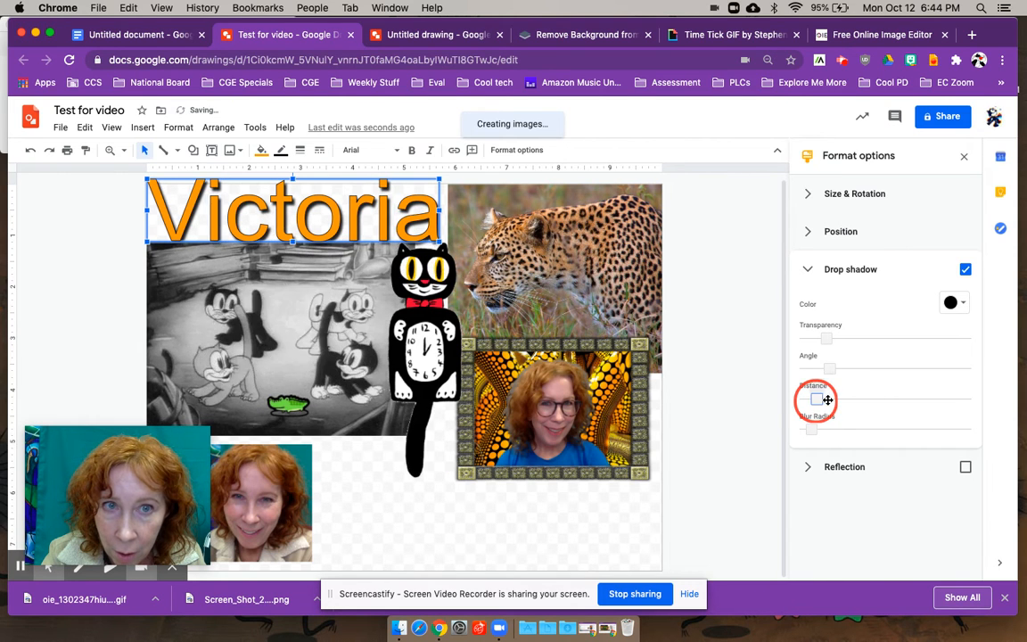
{"action": "left_click", "coordinate": [873, 399]}
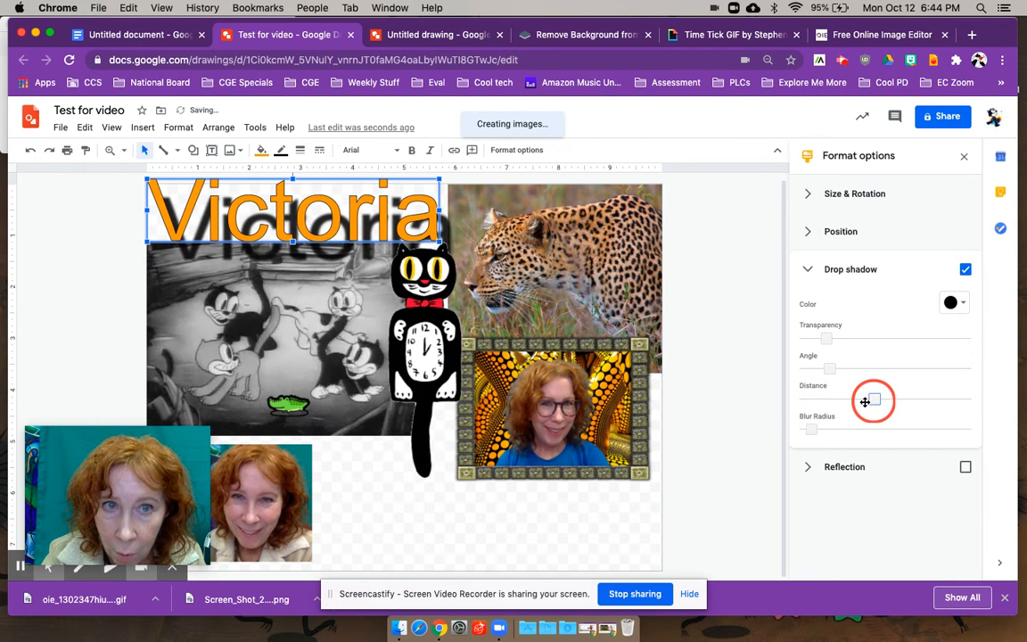
{"action": "left_click_drag", "start_coordinate": [858, 402], "coordinate": [826, 403]}
{"action": "left_click", "coordinate": [829, 399]}
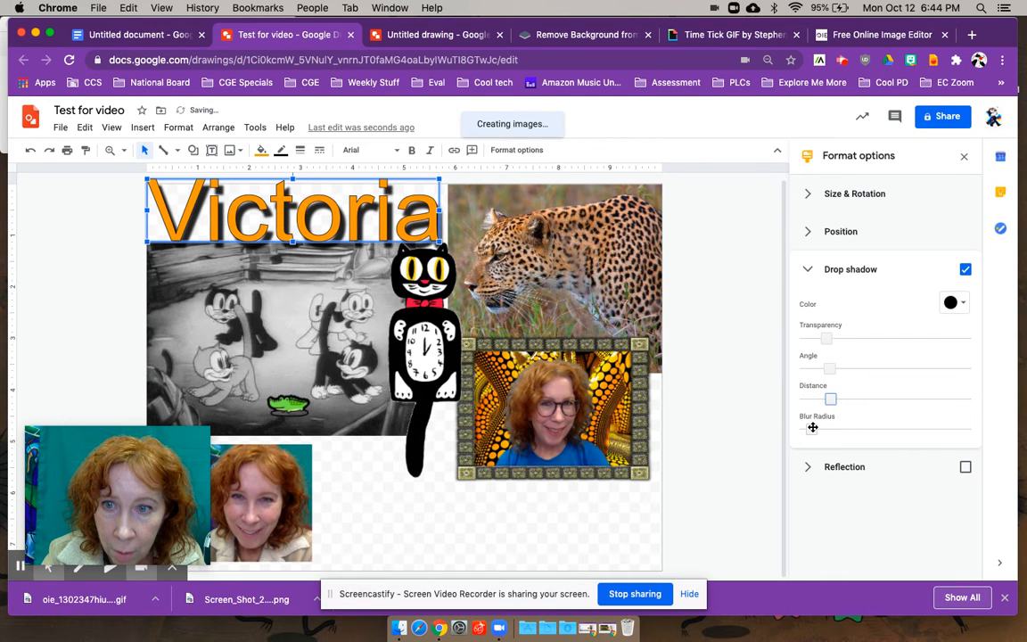
{"action": "left_click_drag", "start_coordinate": [824, 335], "coordinate": [818, 336]}
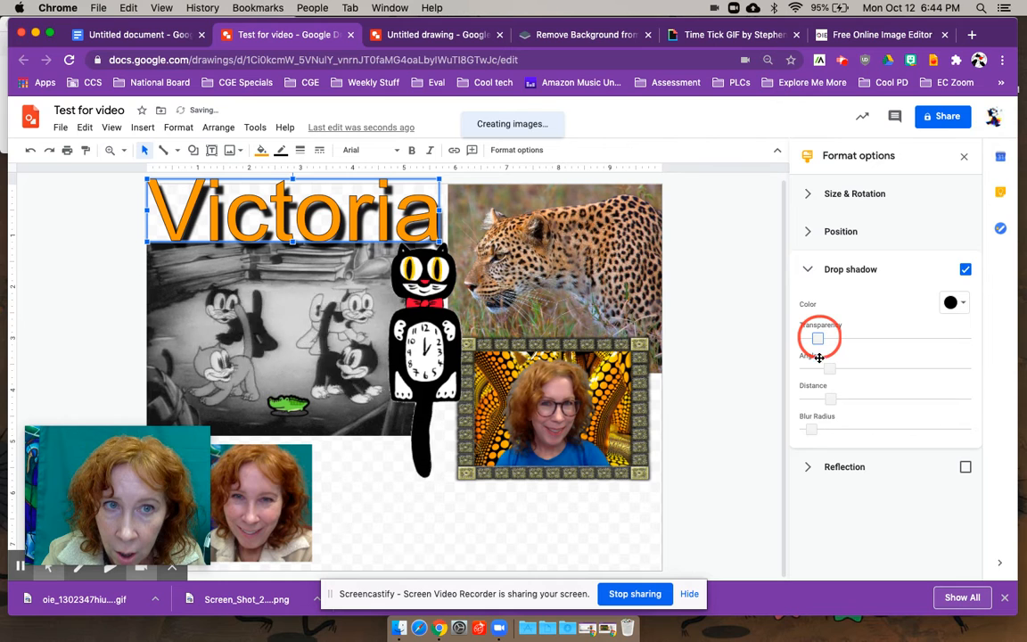
{"action": "left_click_drag", "start_coordinate": [816, 429], "coordinate": [826, 430]}
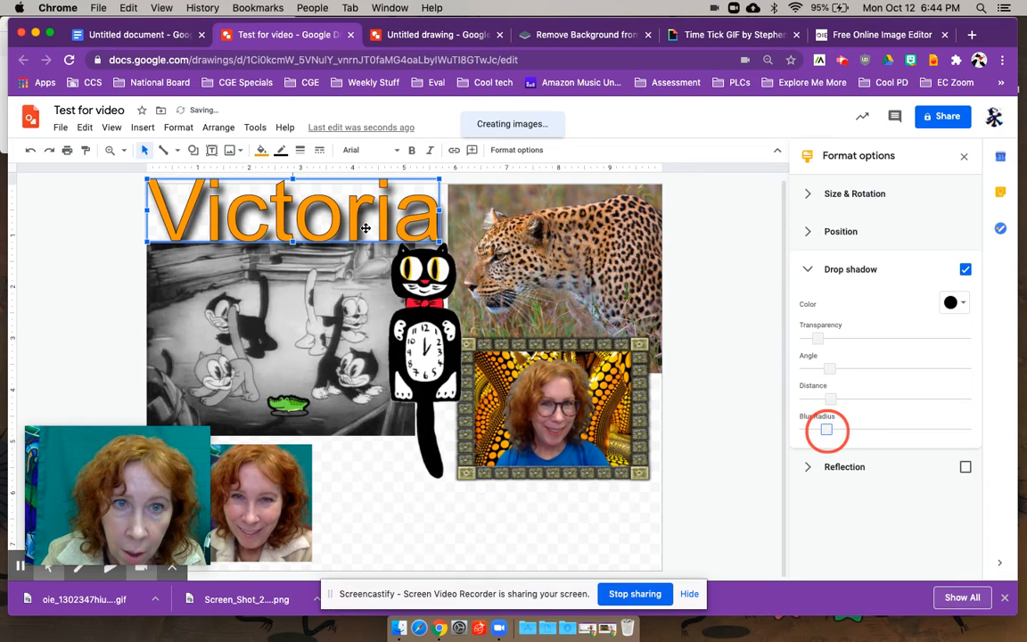
{"action": "left_click_drag", "start_coordinate": [337, 227], "coordinate": [337, 233]}
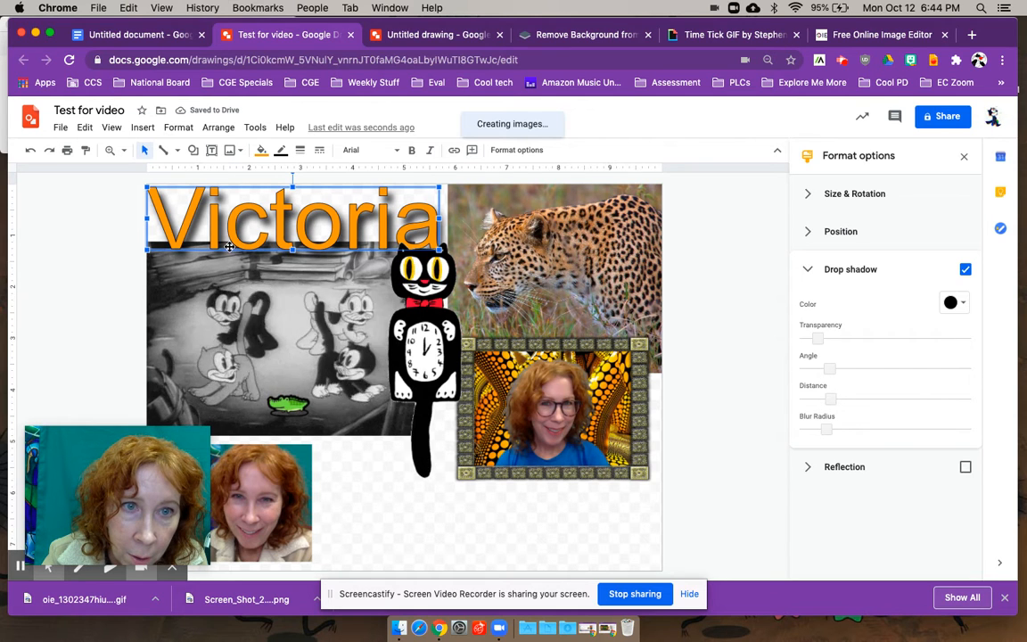
- Add a drop shadow to the cat clock with lower transparency and angle and a larger distance and blur radius
{"action": "left_click", "coordinate": [435, 321]}
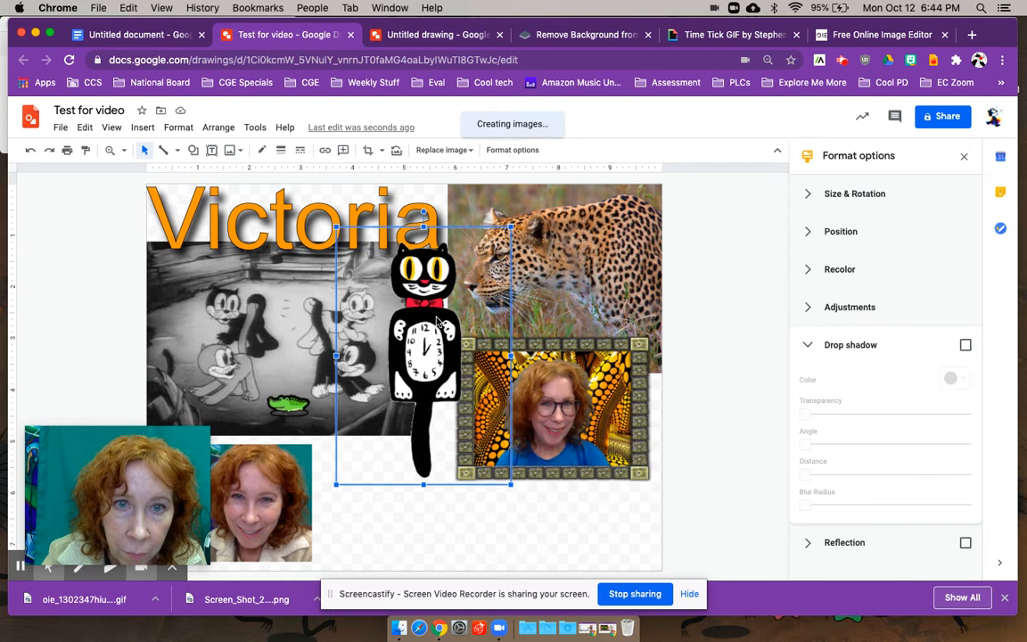
{"action": "left_click", "coordinate": [966, 346]}
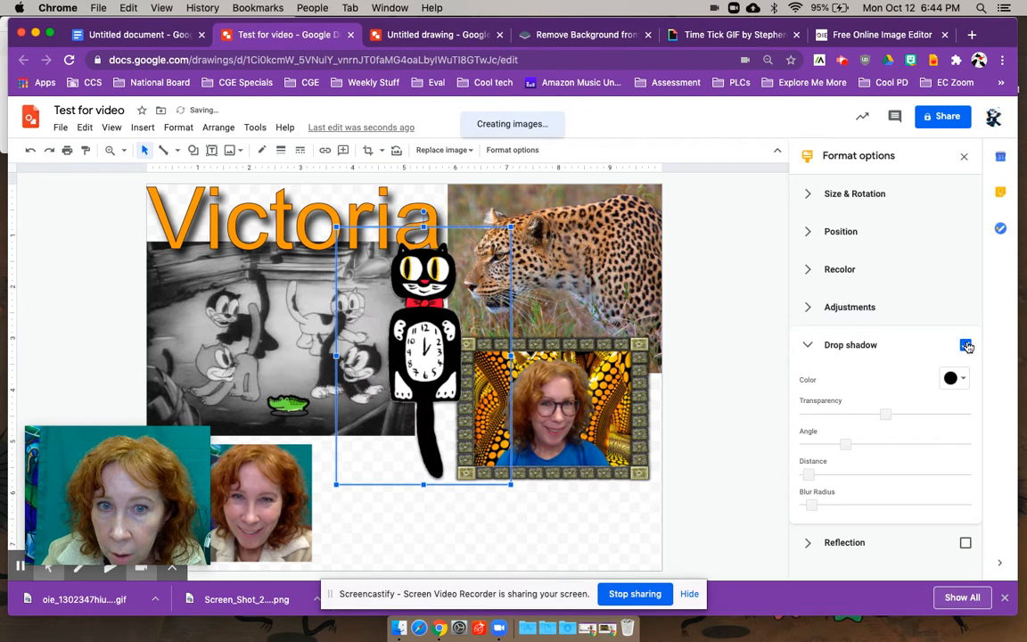
{"action": "left_click", "coordinate": [840, 415]}
{"action": "left_click_drag", "start_coordinate": [824, 416], "coordinate": [827, 502]}
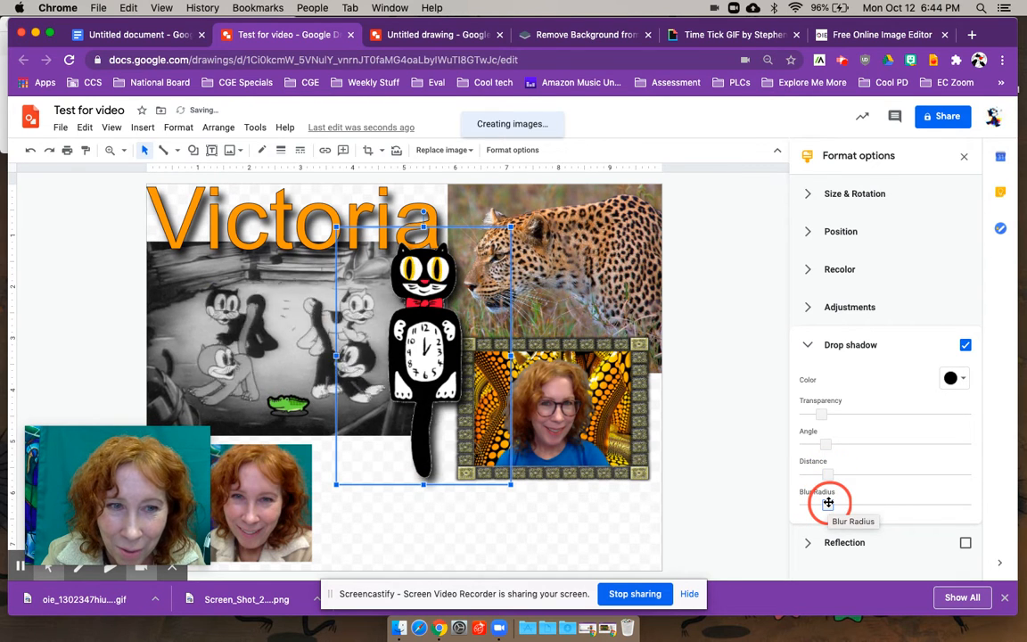
- Give the framed portrait a drop shadow with low transparency, a smaller angle and increased distance and blur radius
{"action": "left_click", "coordinate": [640, 470]}
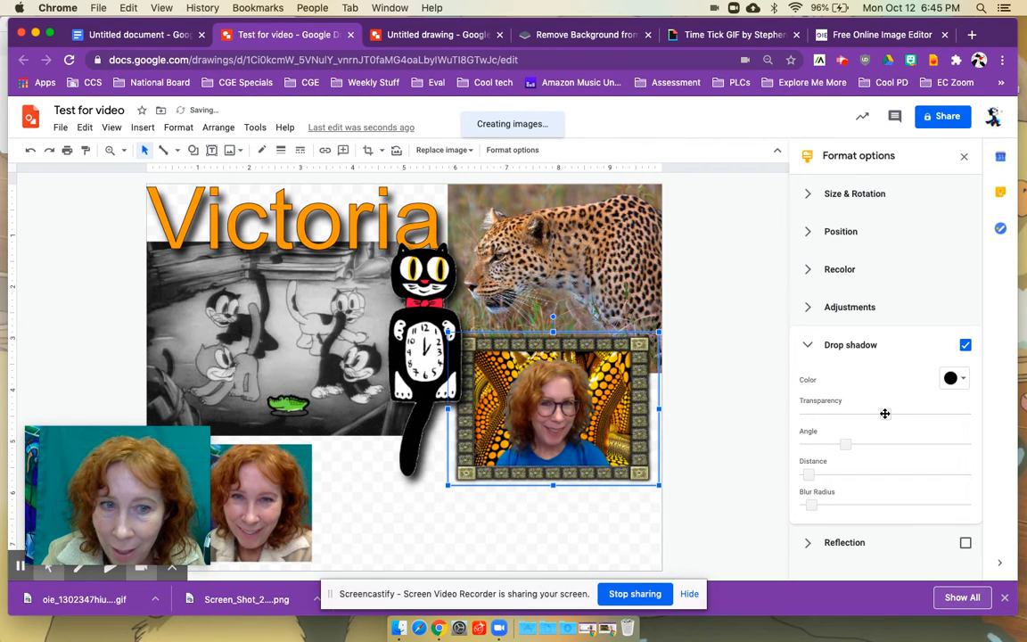
{"action": "left_click", "coordinate": [875, 414]}
{"action": "left_click_drag", "start_coordinate": [839, 417], "coordinate": [817, 418]}
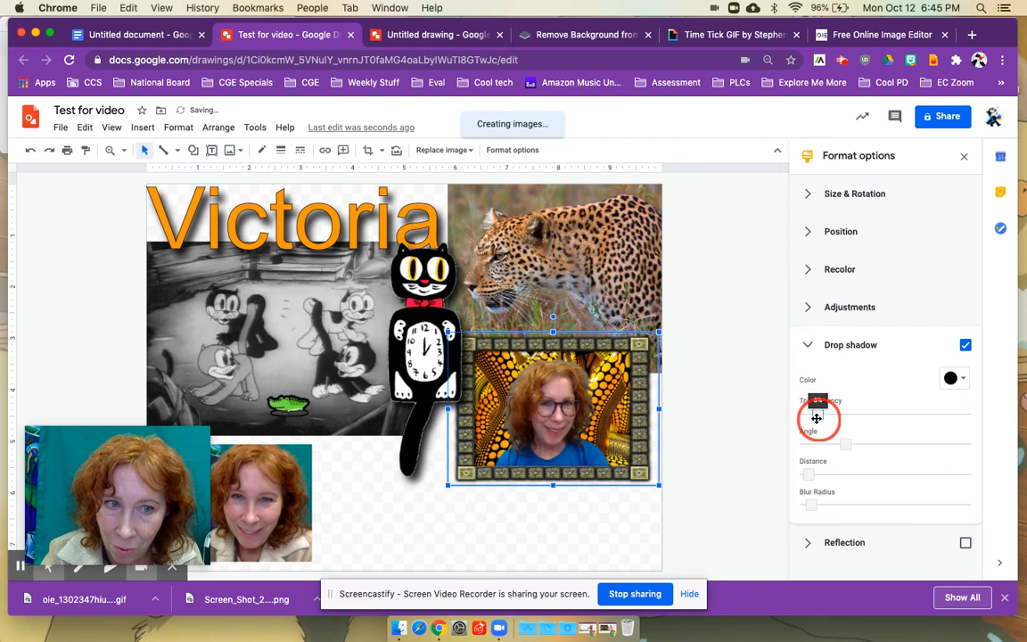
{"action": "left_click_drag", "start_coordinate": [830, 443], "coordinate": [824, 506]}
{"action": "left_click", "coordinate": [588, 533]}
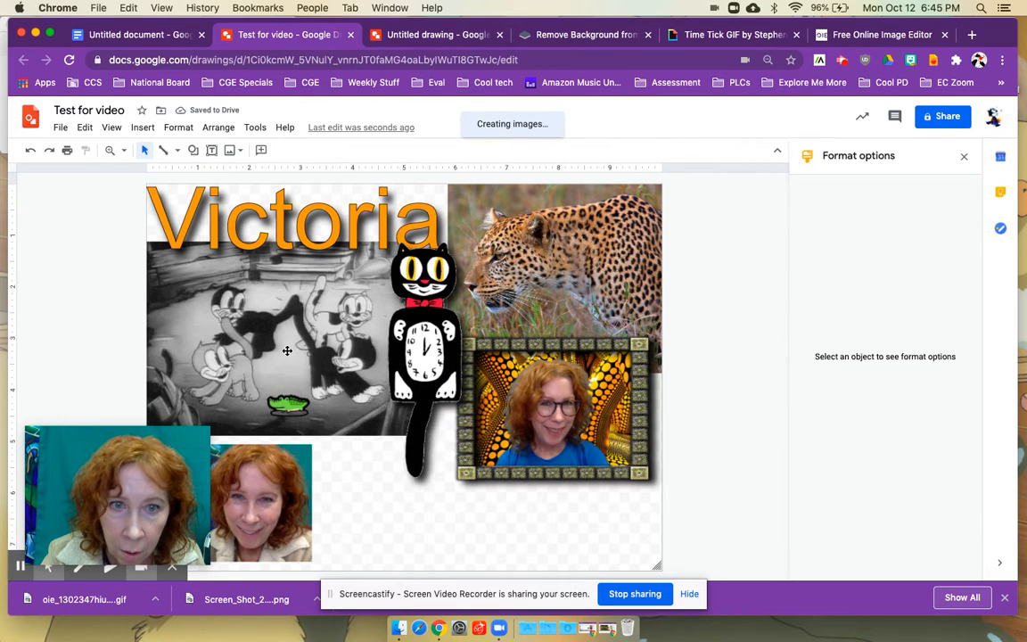
- Add a drop shadow to the small green crocodile, reducing transparency and angle and increasing distance and blur radius
{"action": "left_click", "coordinate": [287, 358]}
{"action": "left_click", "coordinate": [288, 403]}
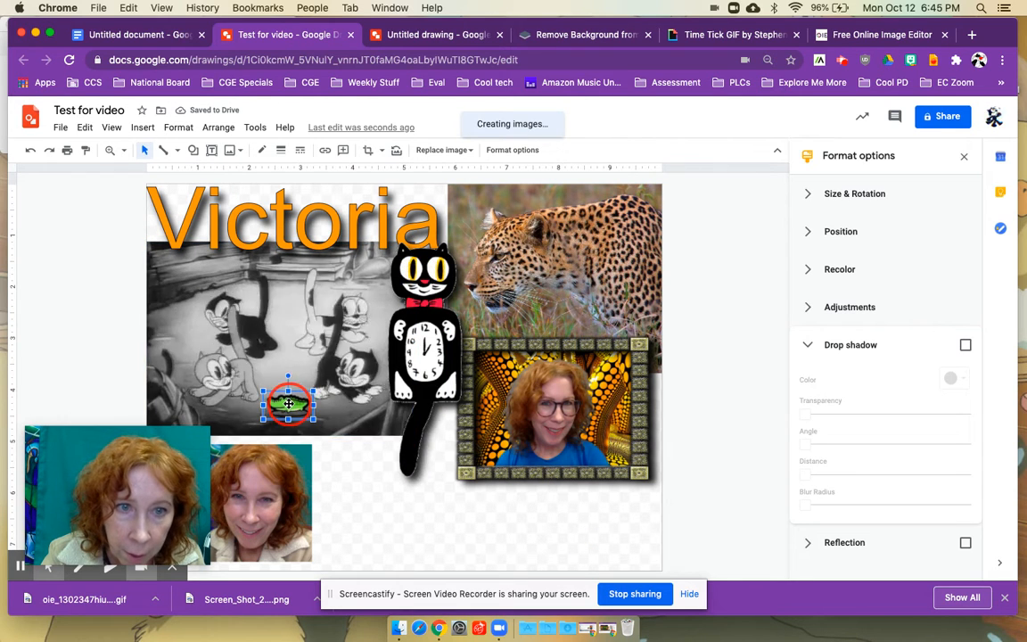
{"action": "left_click", "coordinate": [965, 345]}
{"action": "left_click_drag", "start_coordinate": [882, 416], "coordinate": [844, 443]}
{"action": "left_click", "coordinate": [827, 445]}
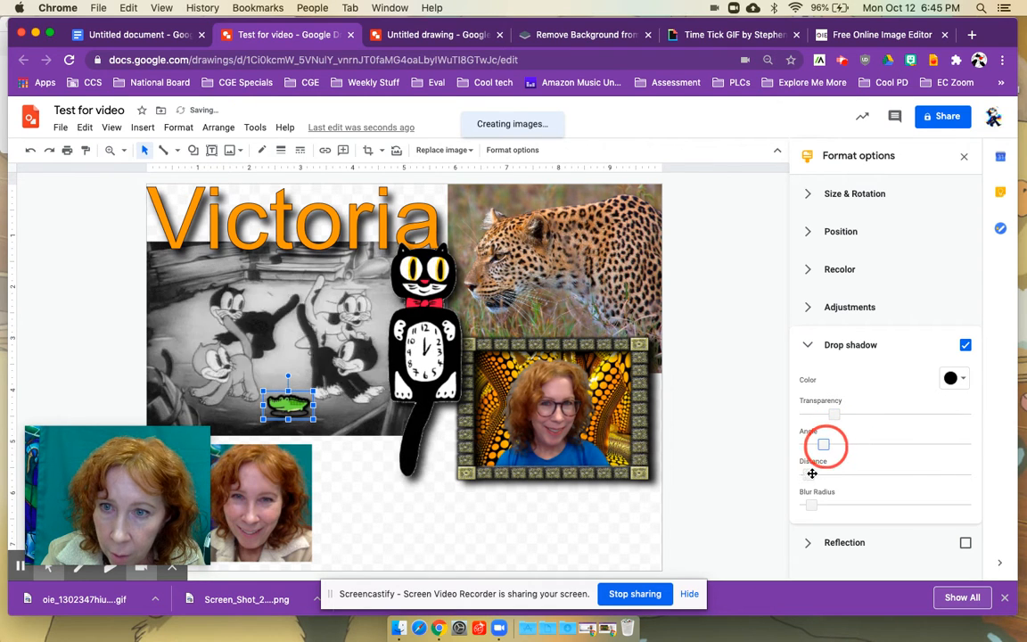
{"action": "left_click", "coordinate": [838, 473]}
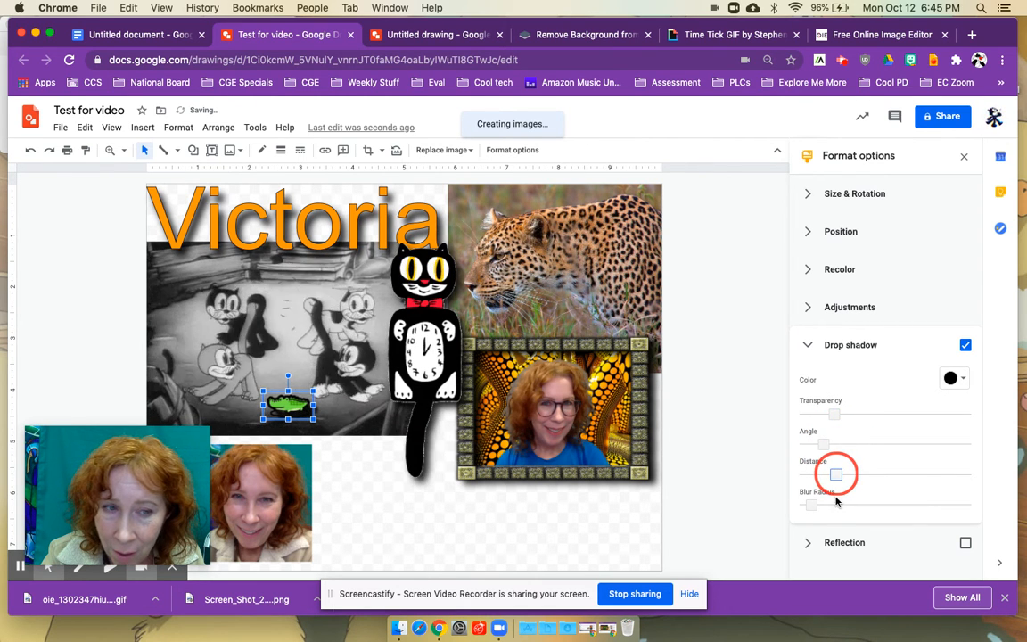
{"action": "left_click_drag", "start_coordinate": [815, 504], "coordinate": [827, 502]}
{"action": "left_click", "coordinate": [827, 502]}
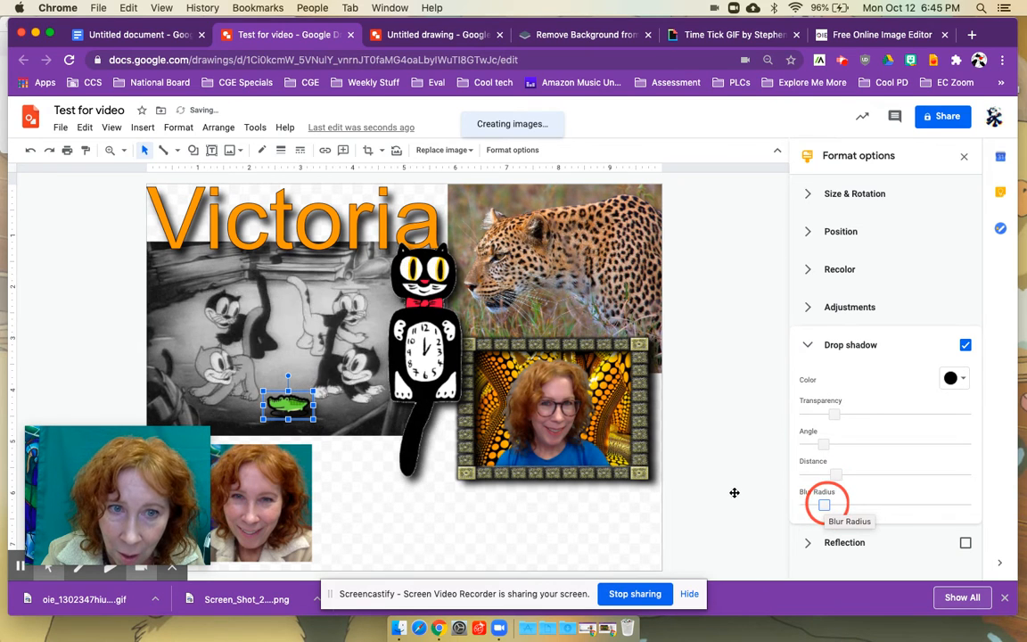
{"action": "left_click", "coordinate": [596, 515]}
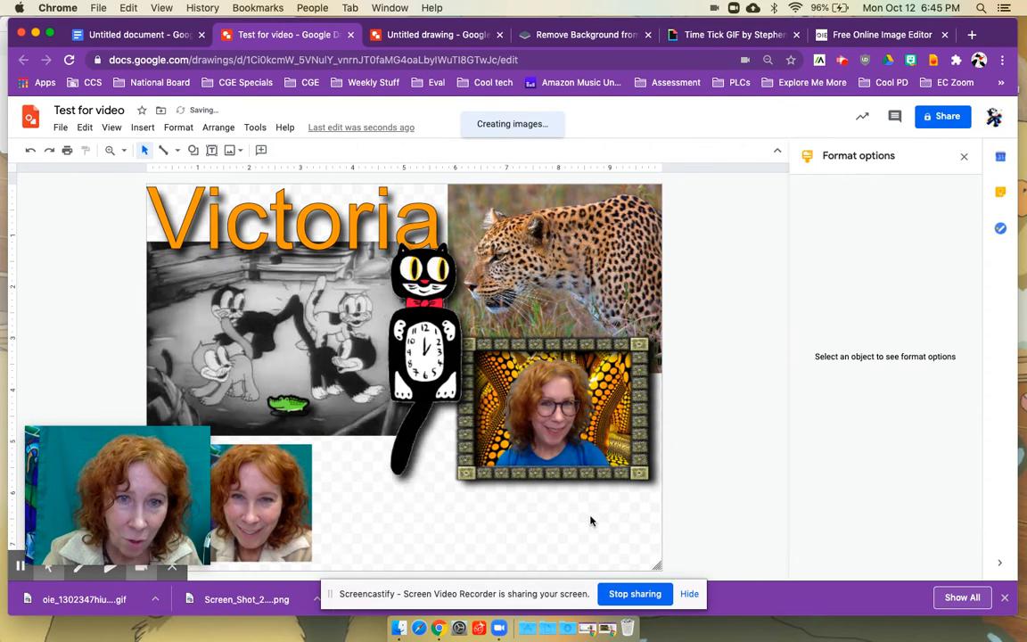
- Apply a drop shadow to the black-and-white cartoon cats image with reduced transparency and angle, more distance and slightly more blur
{"action": "left_click", "coordinate": [287, 323]}
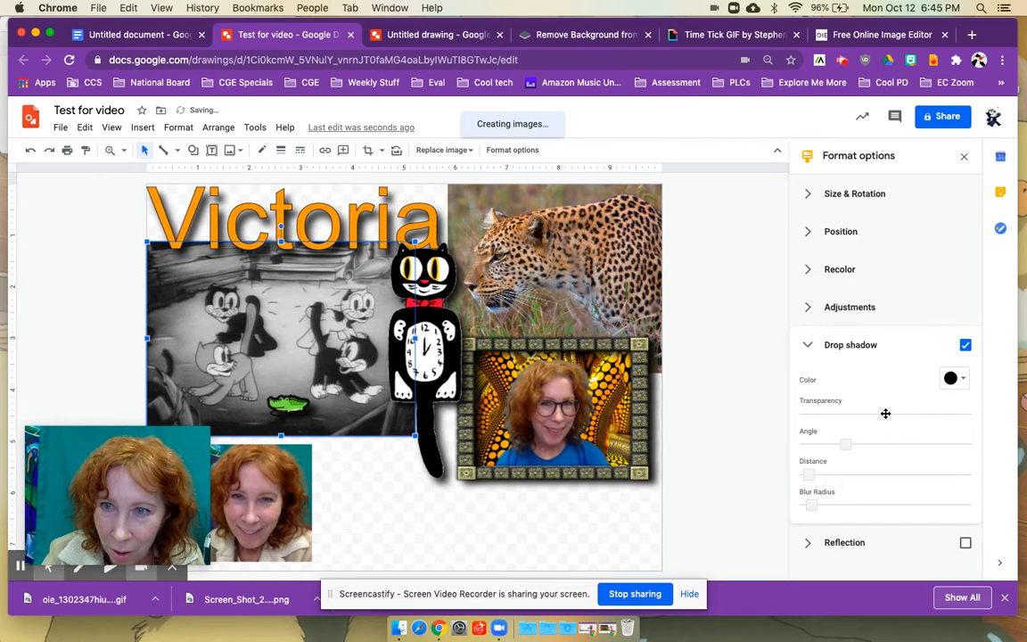
{"action": "left_click_drag", "start_coordinate": [845, 415], "coordinate": [820, 419]}
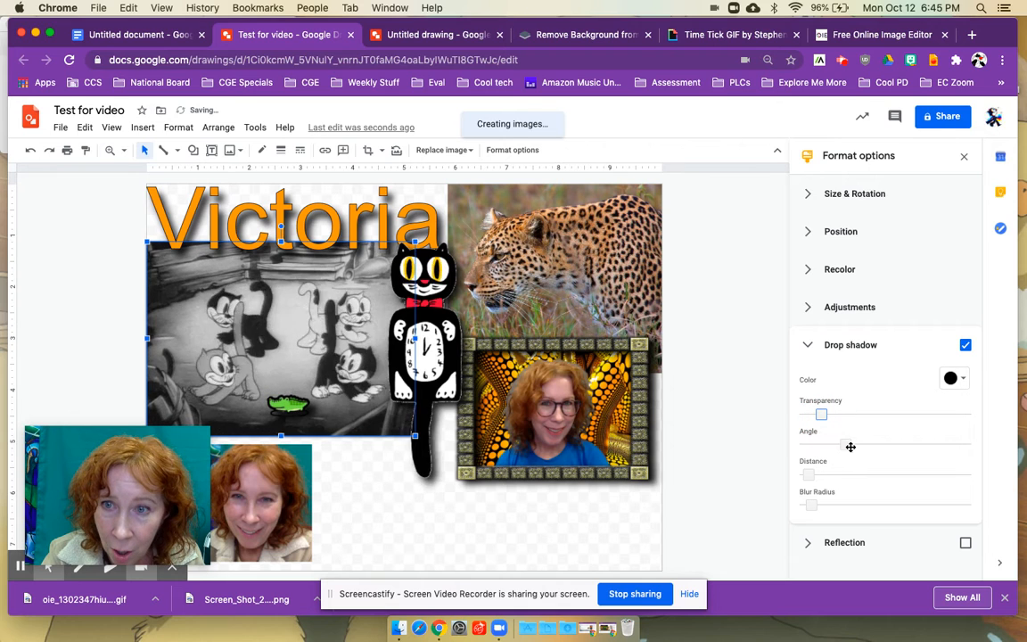
{"action": "left_click", "coordinate": [822, 443]}
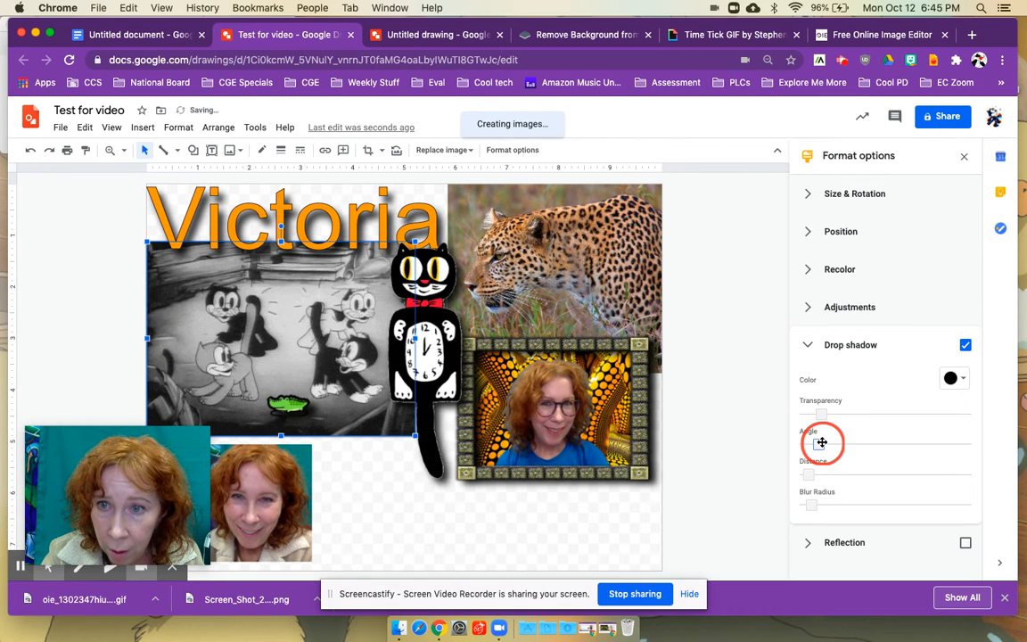
{"action": "left_click", "coordinate": [834, 476]}
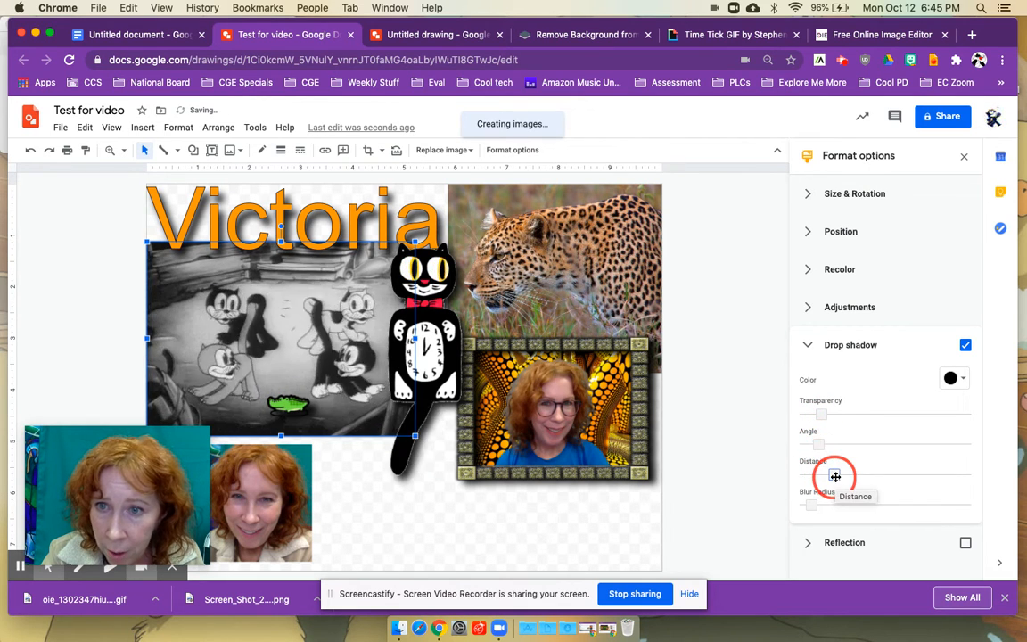
{"action": "left_click", "coordinate": [828, 505]}
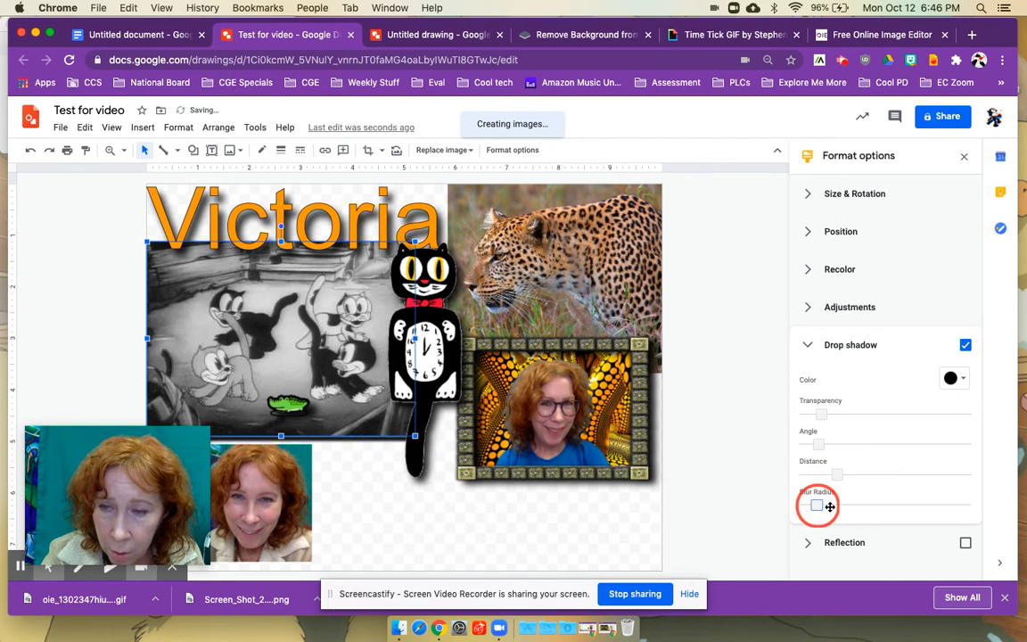
{"action": "left_click", "coordinate": [607, 521]}
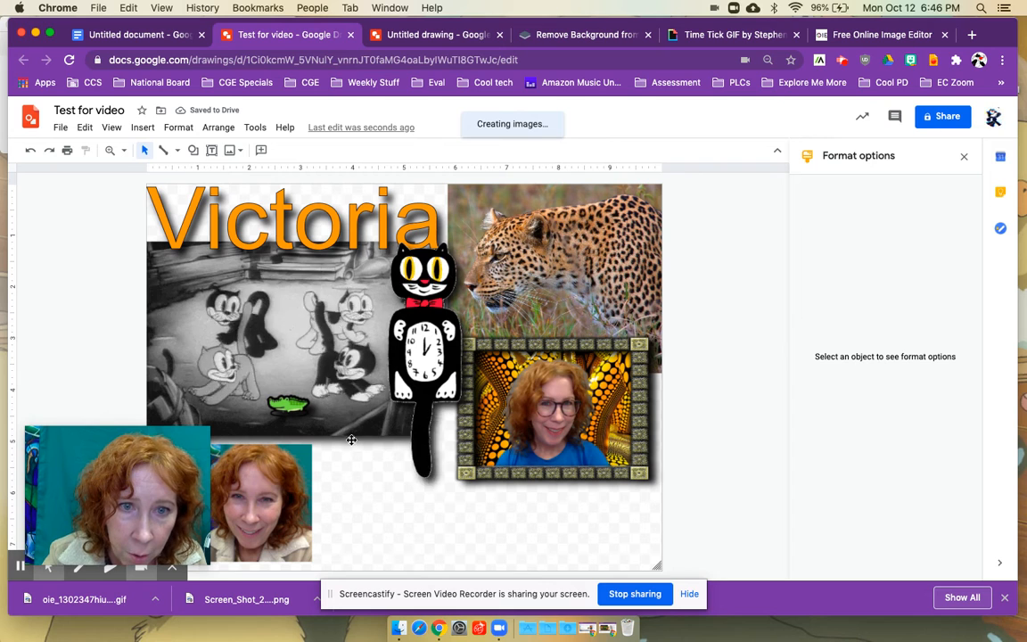
- Move the webcam photo up to overlap the cartoon image and add a dark, blurred drop shadow with increased distance and reduced angle
{"action": "left_click", "coordinate": [252, 470]}
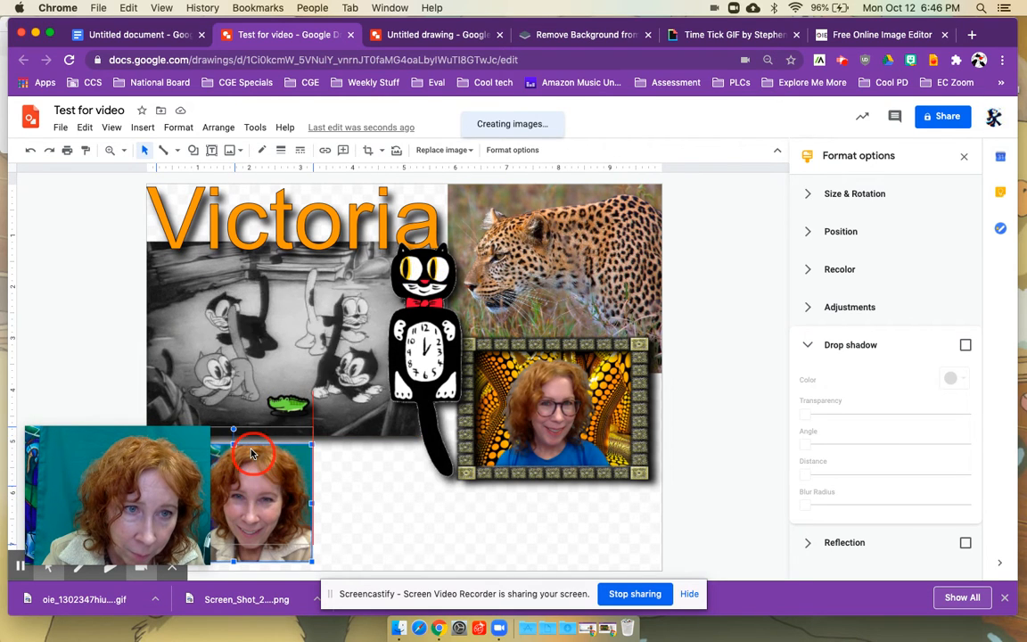
{"action": "left_click_drag", "start_coordinate": [253, 470], "coordinate": [252, 452]}
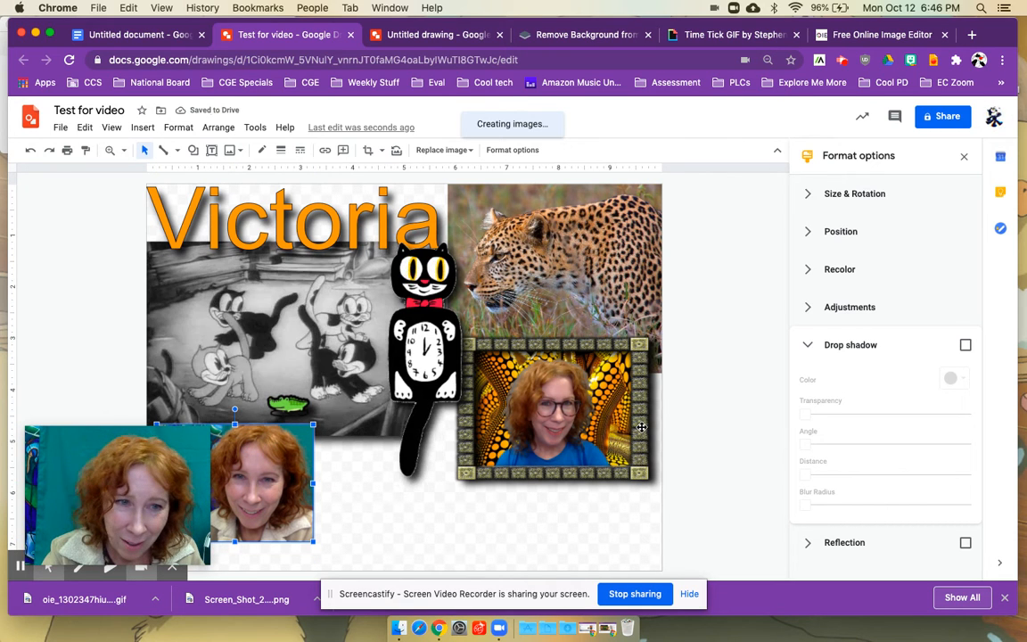
{"action": "left_click", "coordinate": [966, 347]}
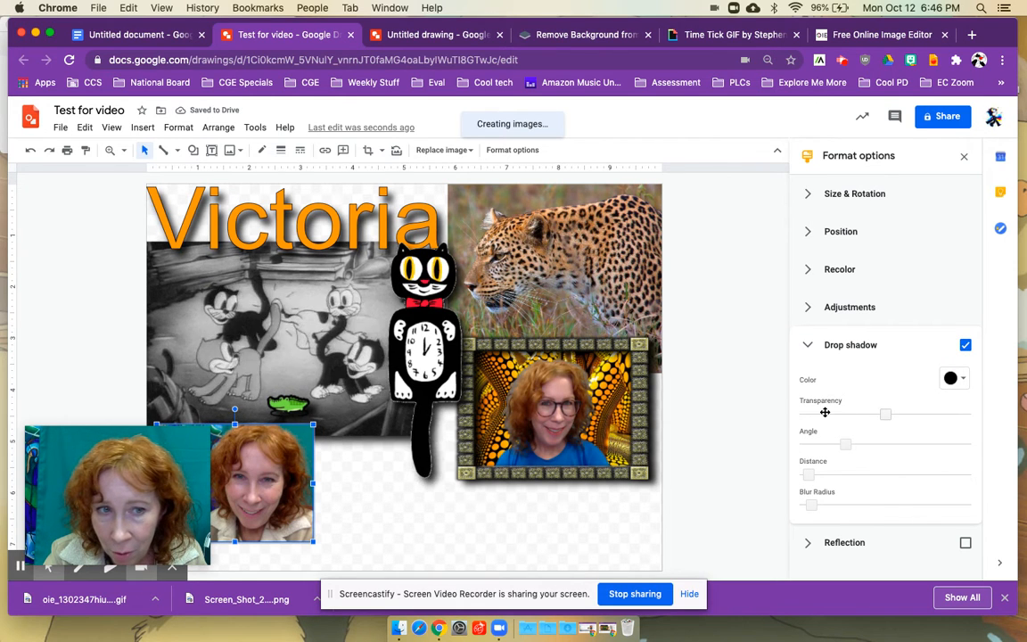
{"action": "left_click_drag", "start_coordinate": [834, 413], "coordinate": [825, 413]}
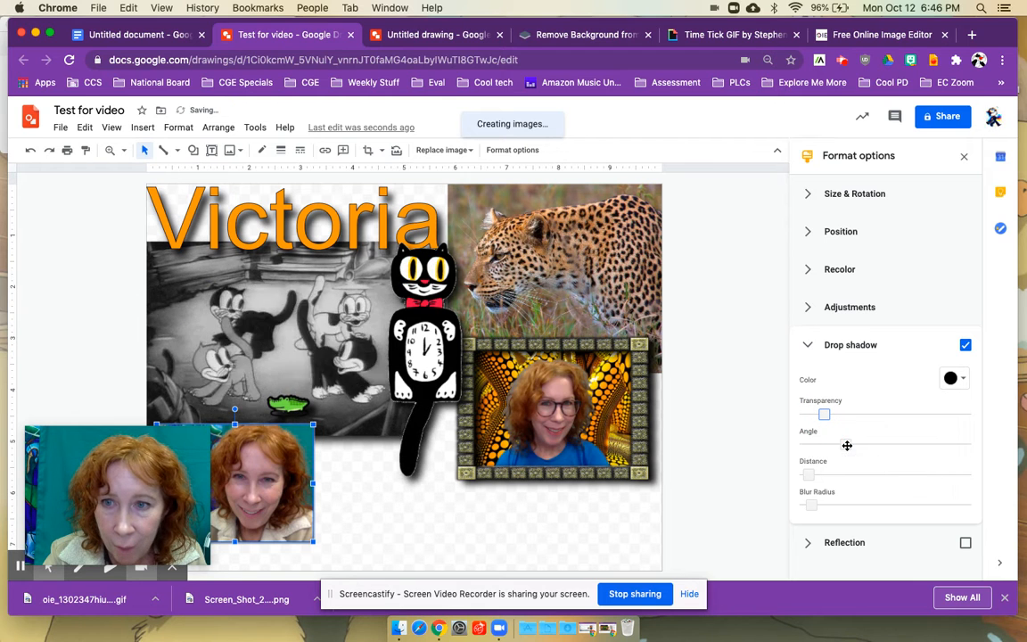
{"action": "left_click_drag", "start_coordinate": [845, 444], "coordinate": [821, 447]}
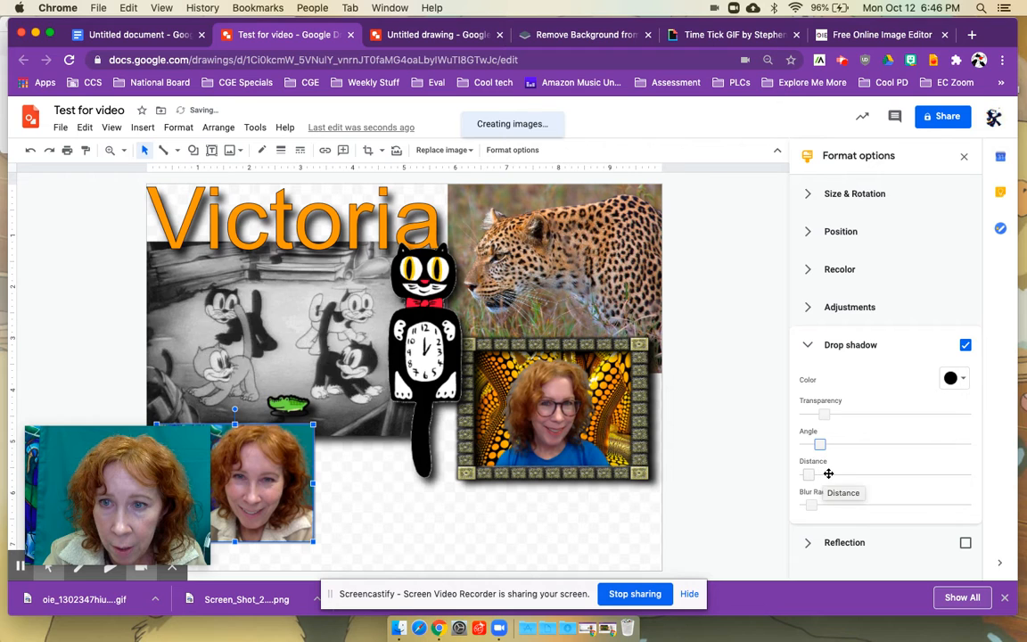
{"action": "left_click_drag", "start_coordinate": [828, 473], "coordinate": [829, 474]}
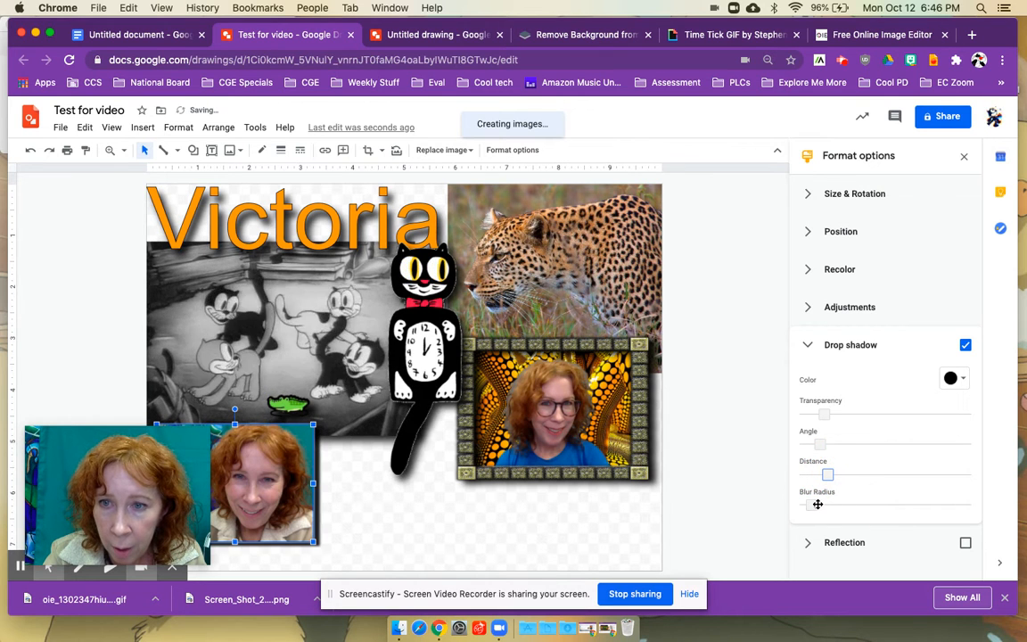
{"action": "left_click", "coordinate": [827, 504]}
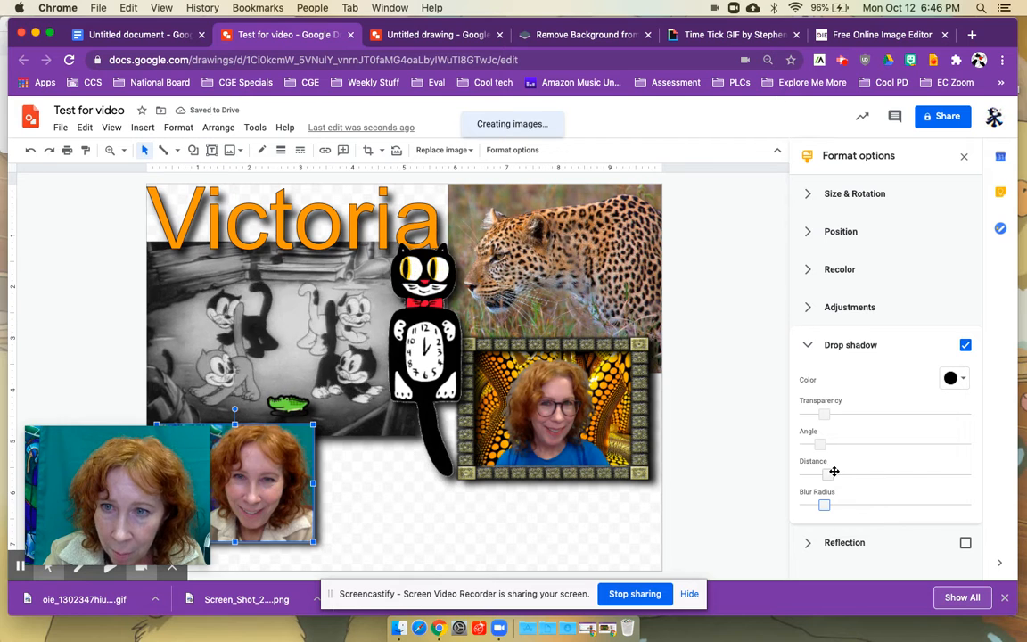
{"action": "left_click_drag", "start_coordinate": [838, 471], "coordinate": [829, 503]}
{"action": "left_click_drag", "start_coordinate": [155, 470], "coordinate": [863, 196]}
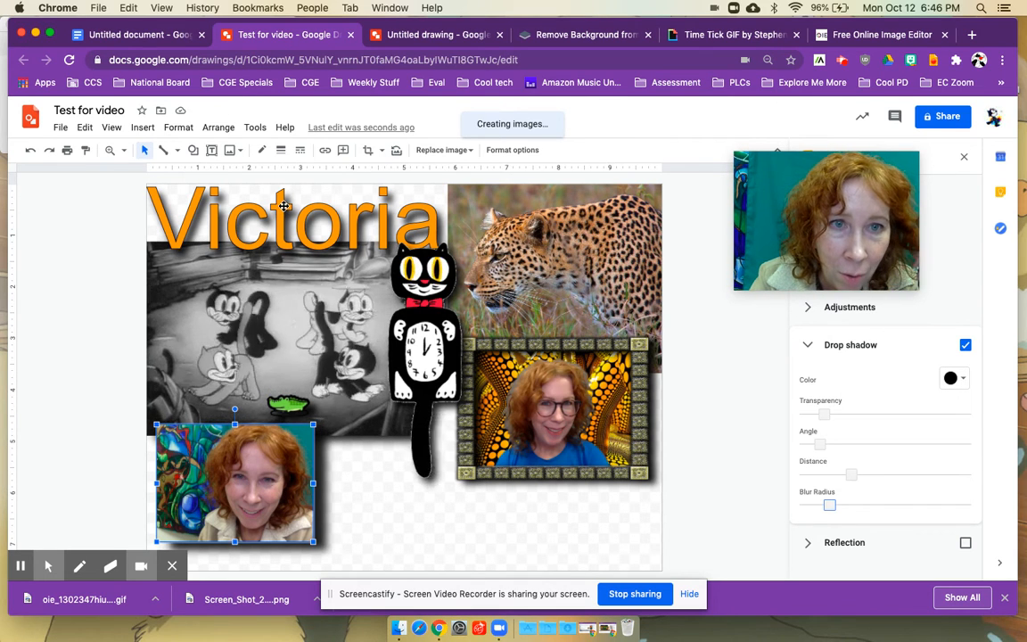
- Try an 8 px border on the orange name word art and settle on a border weight of 4 px
{"action": "left_click", "coordinate": [281, 204]}
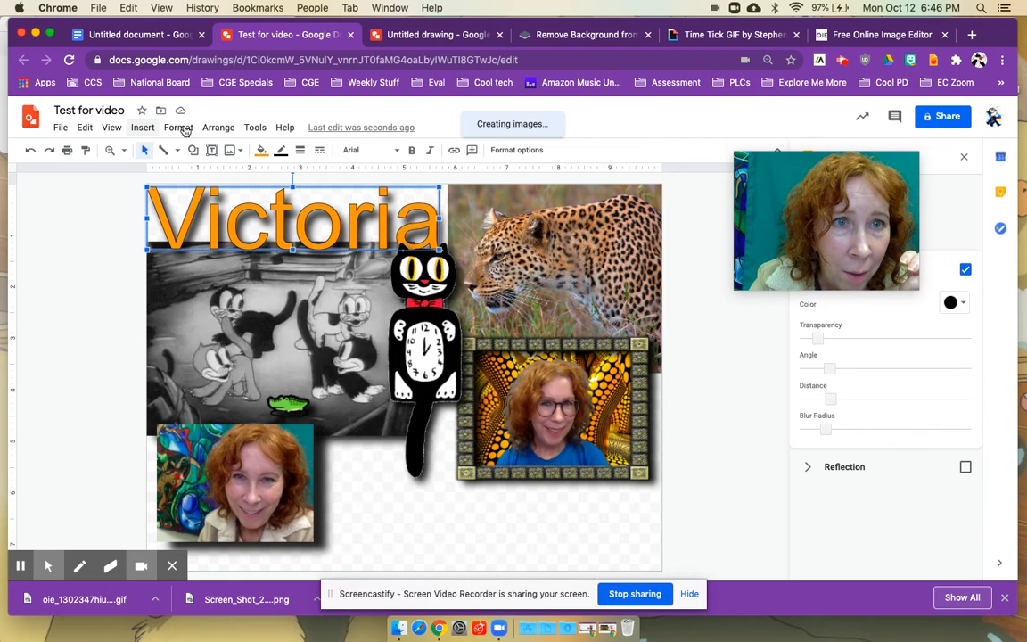
{"action": "left_click", "coordinate": [301, 150]}
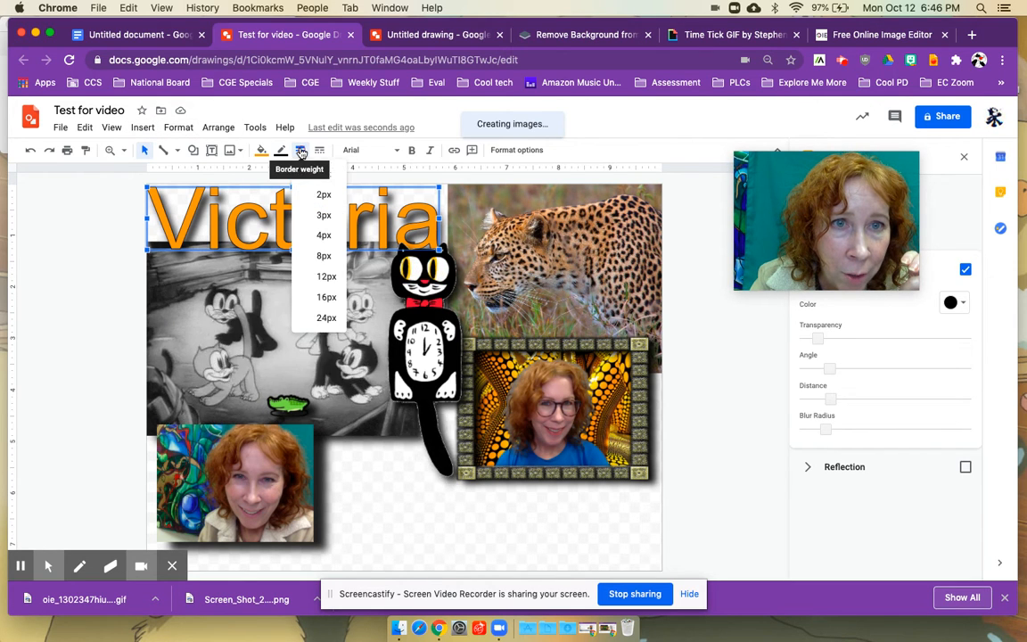
{"action": "left_click", "coordinate": [326, 256]}
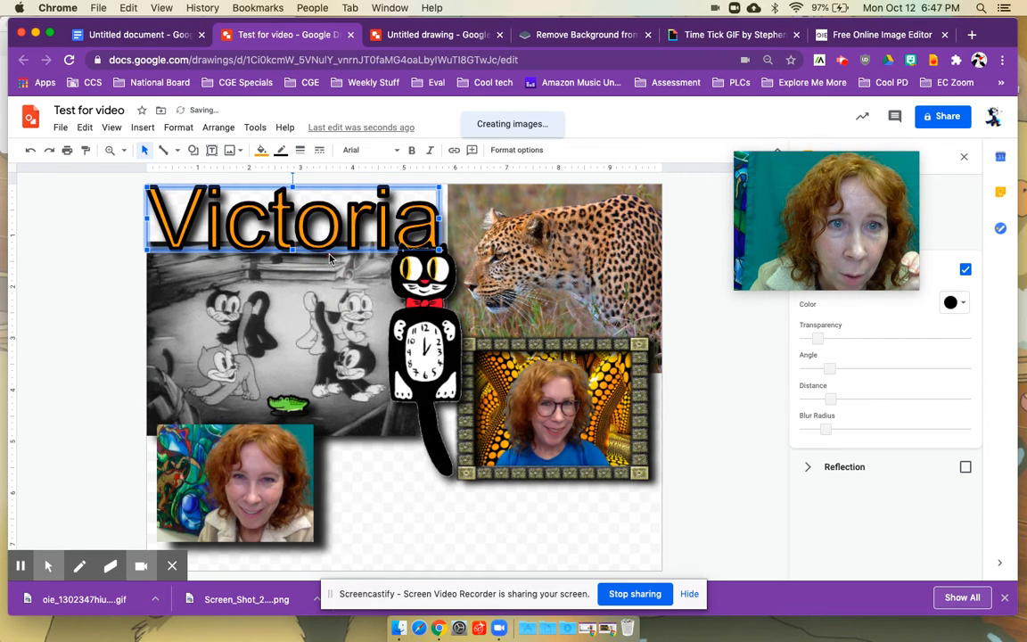
{"action": "left_click", "coordinate": [302, 151]}
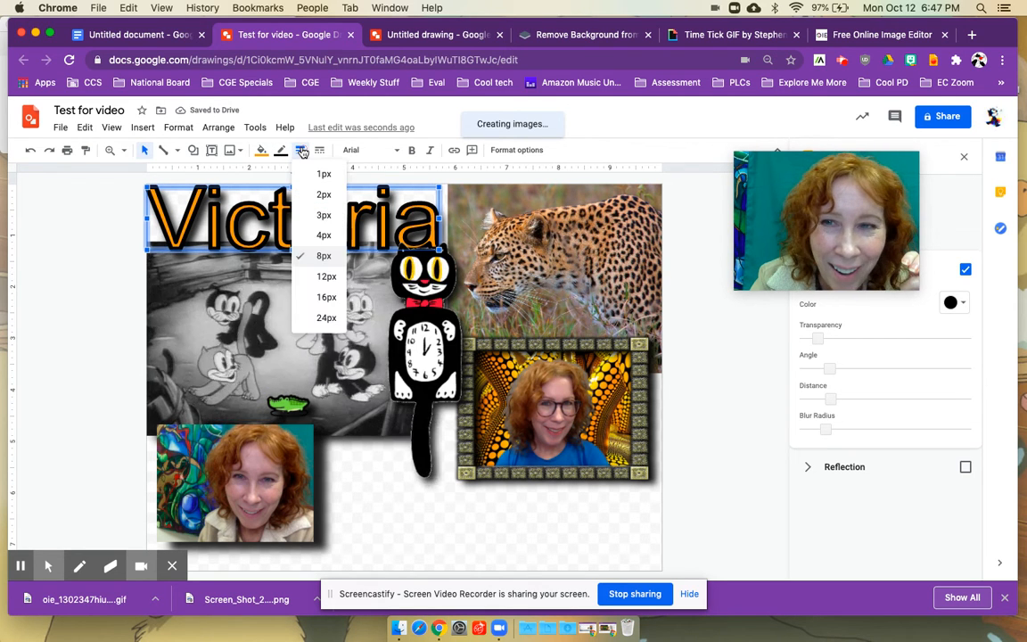
{"action": "left_click", "coordinate": [324, 234]}
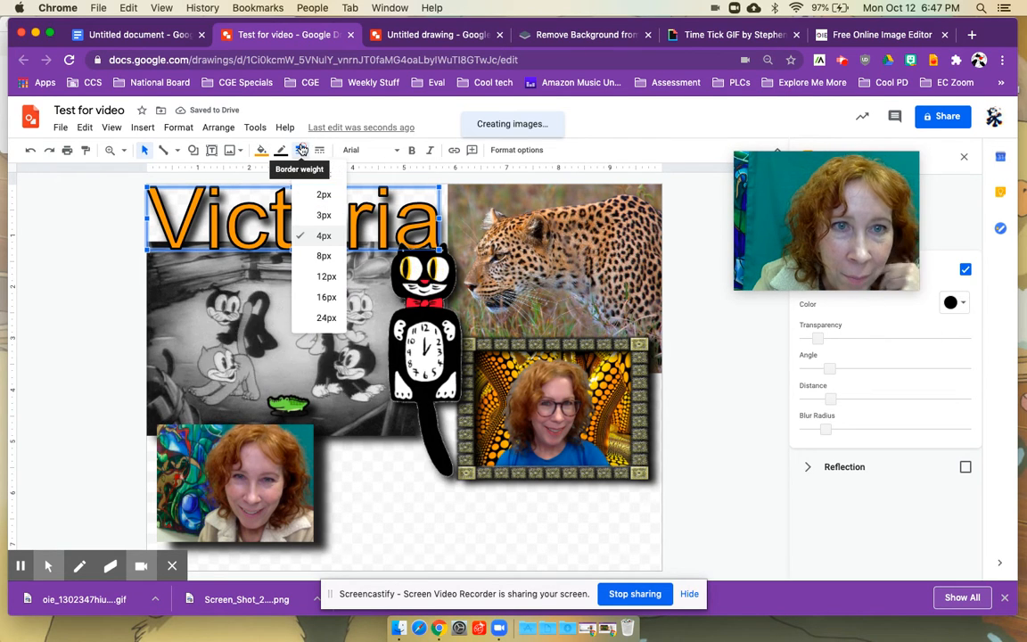
- Change the border of the orange name word art to the dotted line style and deselect it
{"action": "left_click", "coordinate": [321, 152]}
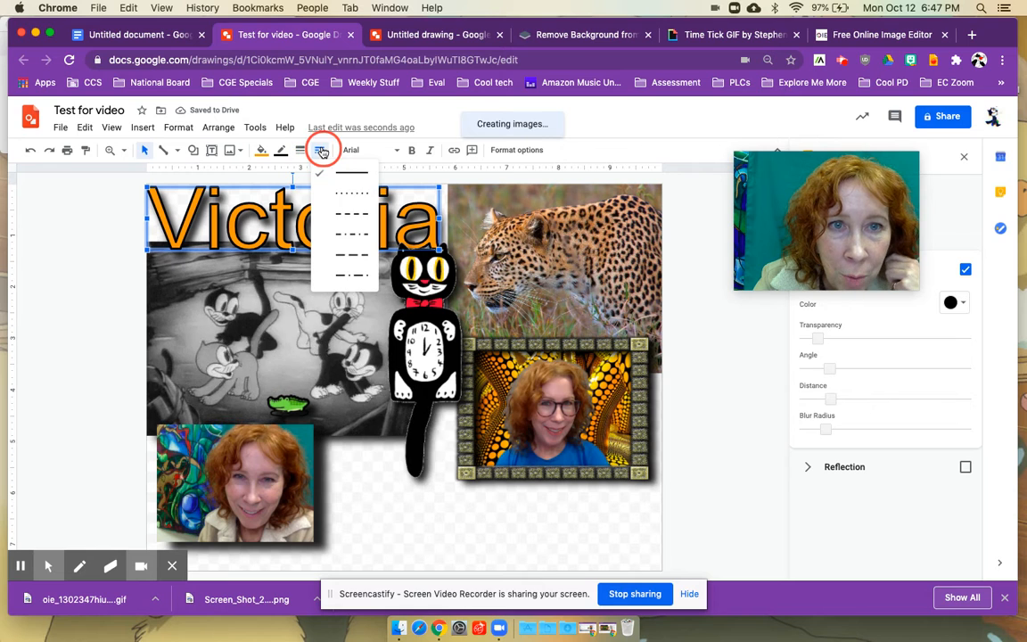
{"action": "left_click", "coordinate": [353, 193]}
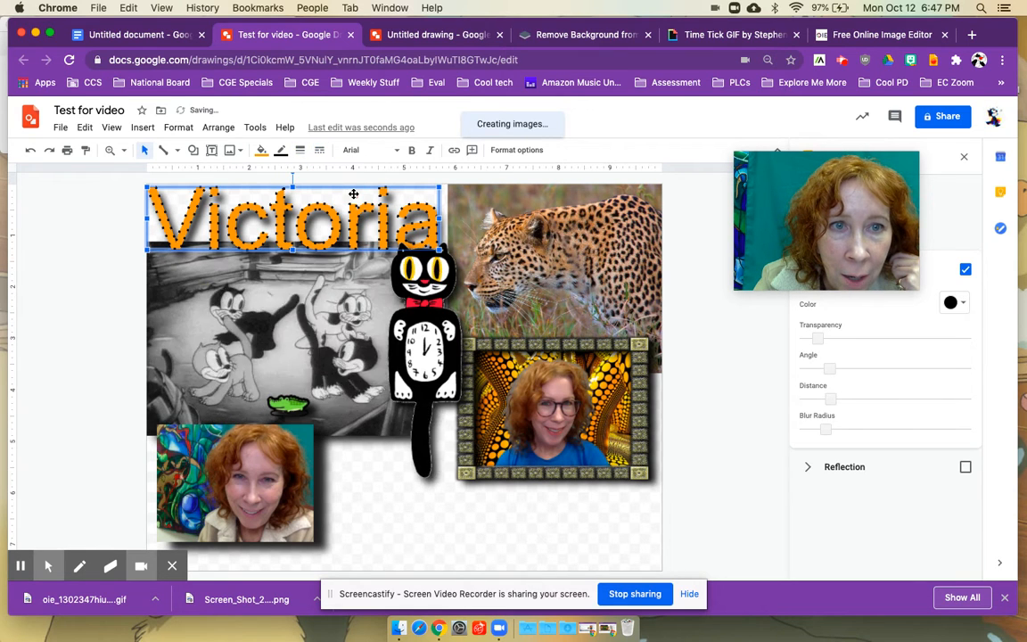
{"action": "left_click", "coordinate": [320, 152]}
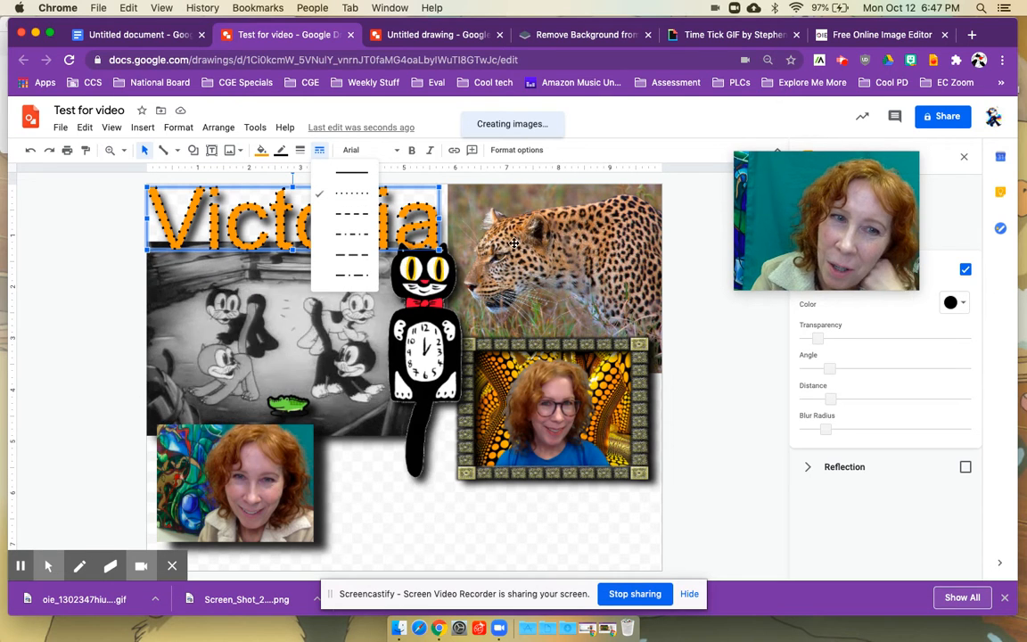
{"action": "left_click", "coordinate": [699, 459]}
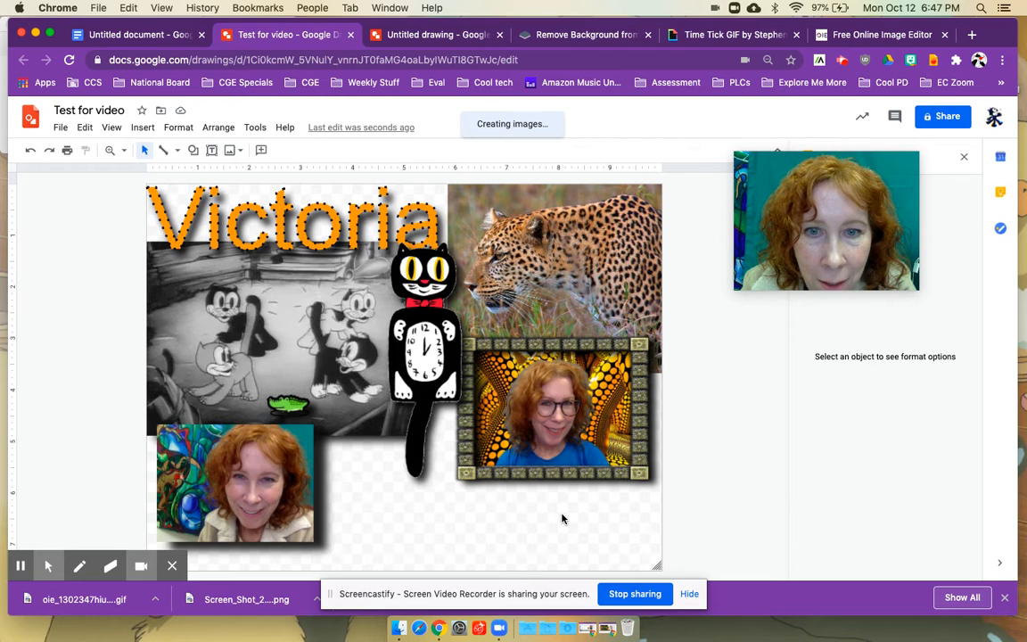
- Search Google Images for "aztec" in a new browser tab and open the preview of ThoughtCo's tan stone calendar carving
{"action": "left_click", "coordinate": [970, 35]}
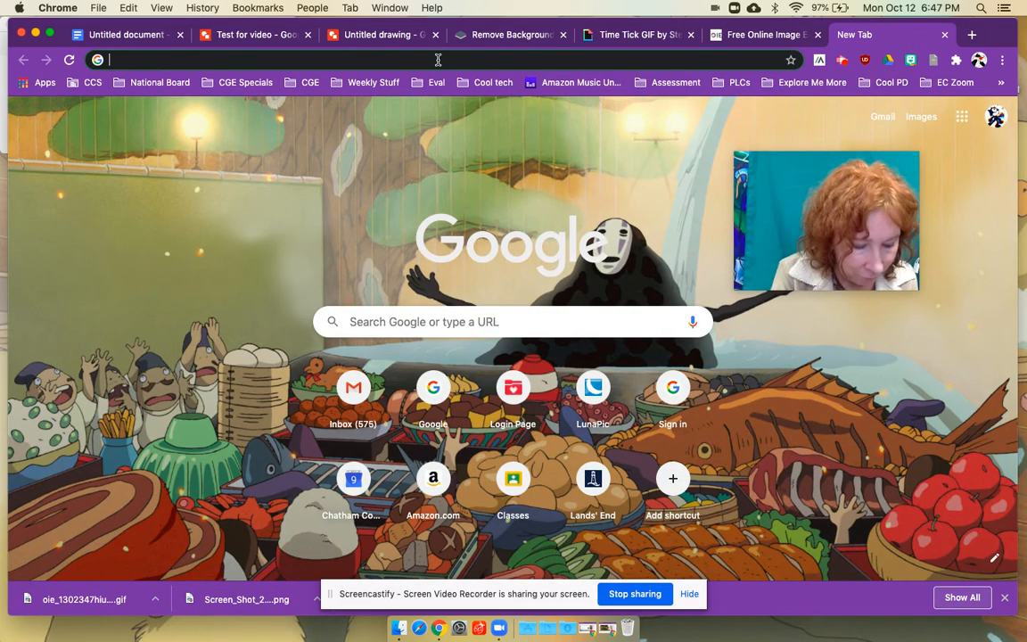
{"action": "type", "text": "aztec"}
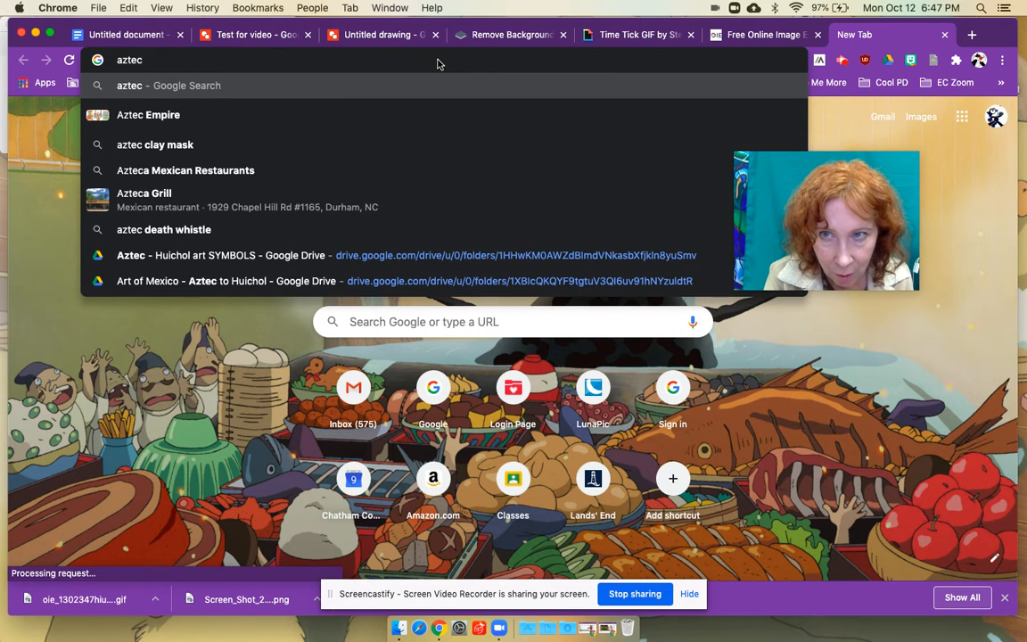
{"action": "key", "text": "Return"}
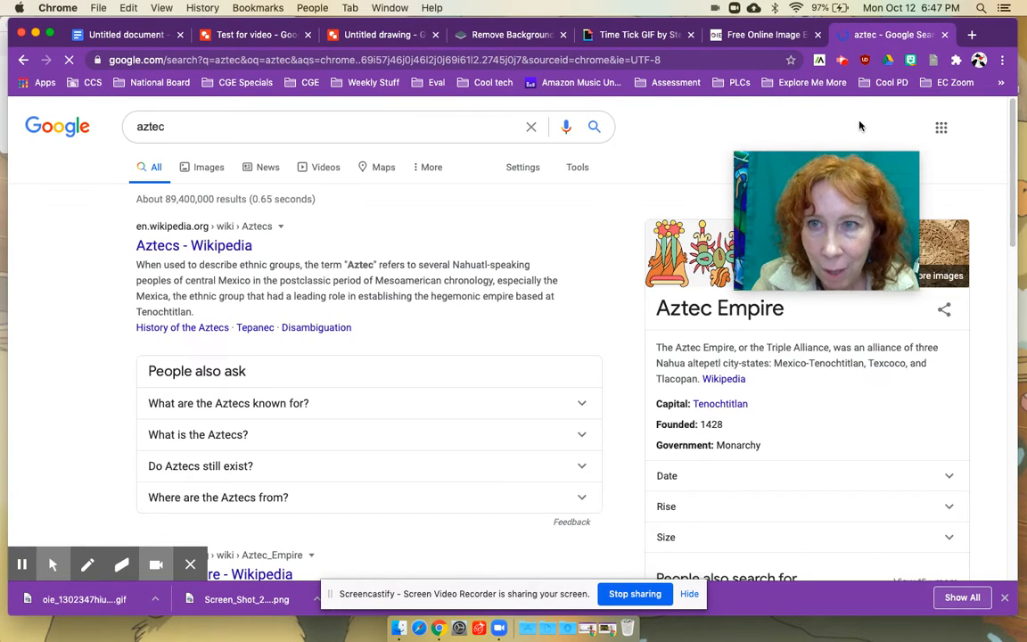
{"action": "left_click", "coordinate": [203, 168]}
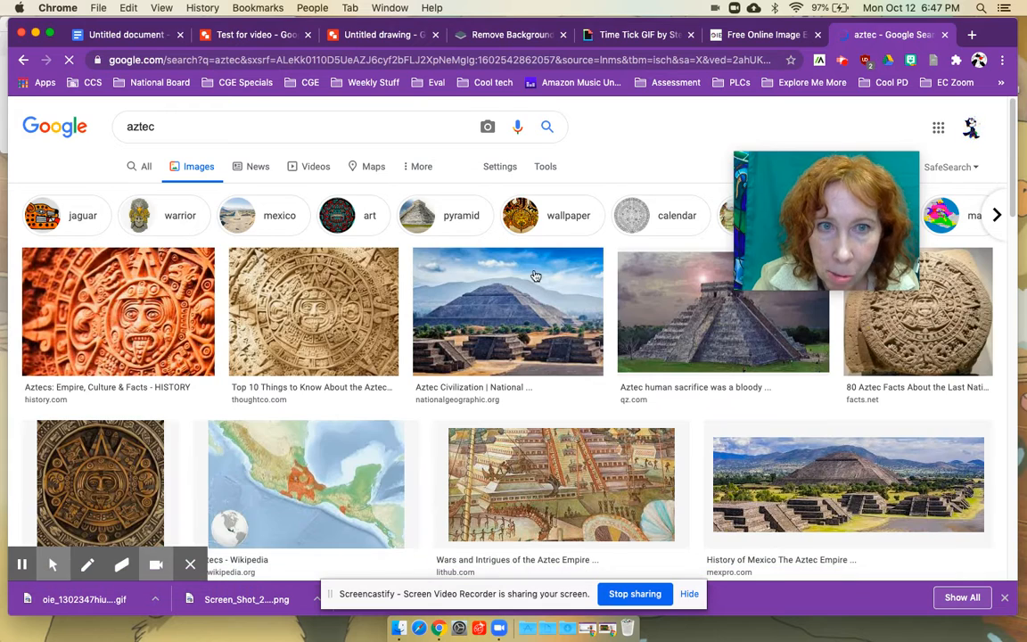
{"action": "left_click", "coordinate": [303, 314]}
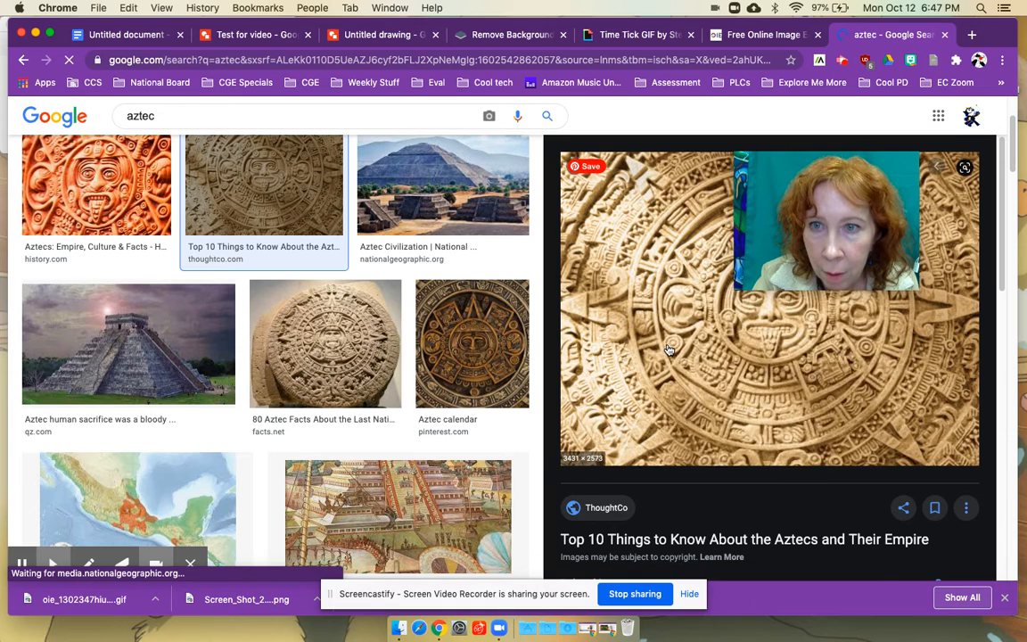
- Try to copy the previewed Aztec calendar image into the "Test for video" drawing and undo the attempt
{"action": "right_click", "coordinate": [673, 349]}
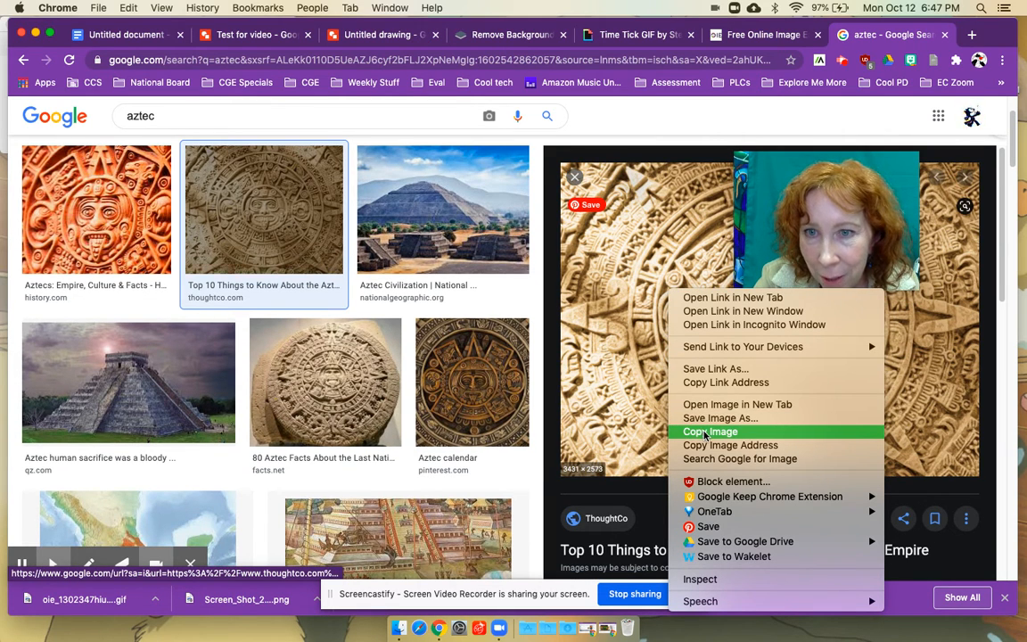
{"action": "left_click", "coordinate": [705, 432]}
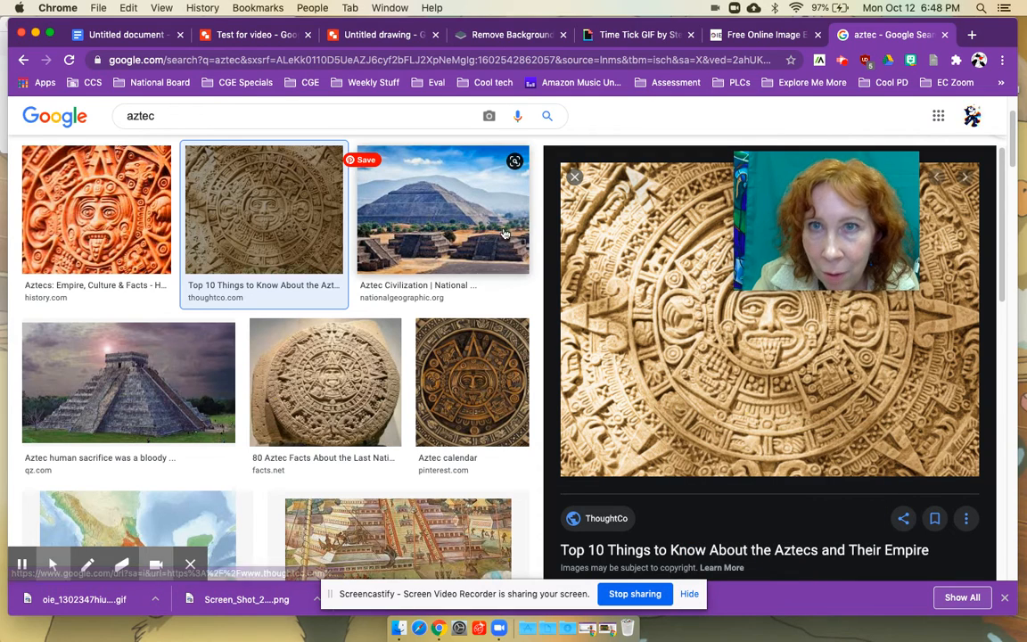
{"action": "left_click", "coordinate": [232, 34]}
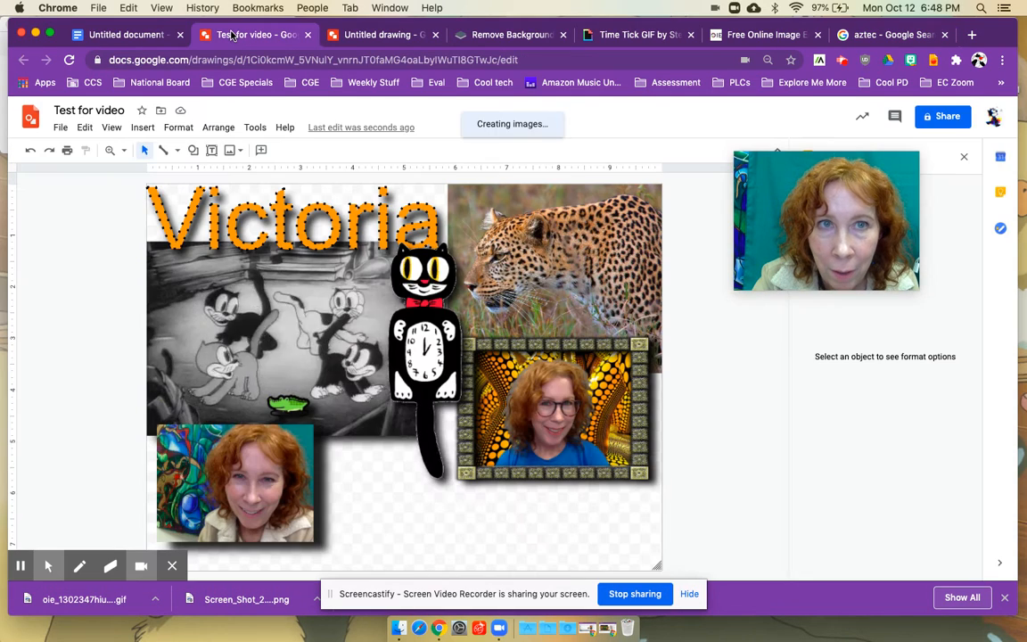
{"action": "left_click", "coordinate": [142, 129]}
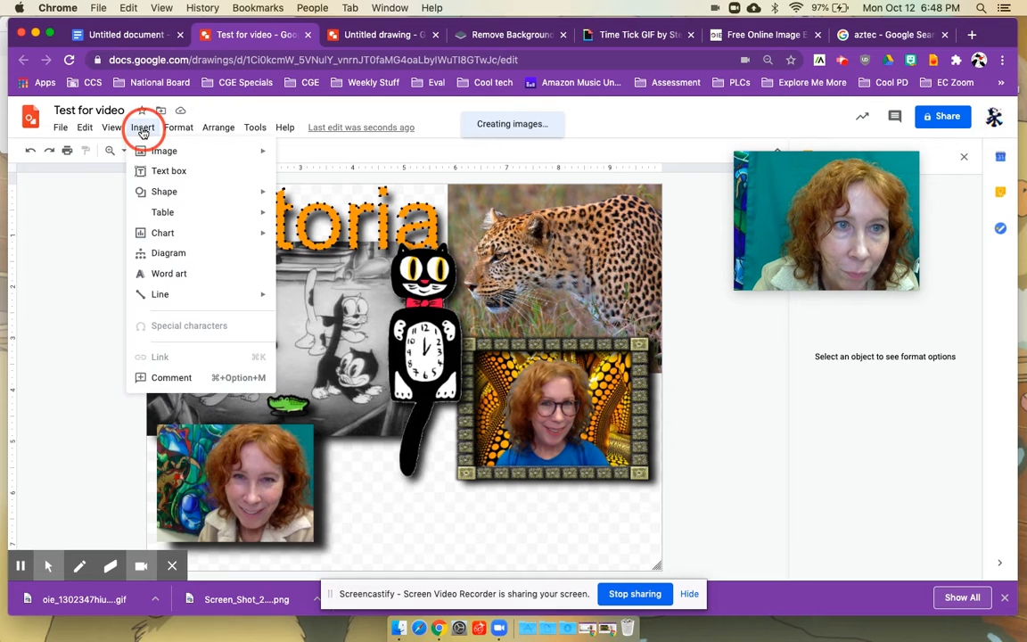
{"action": "left_click", "coordinate": [61, 130]}
{"action": "left_click", "coordinate": [56, 204]}
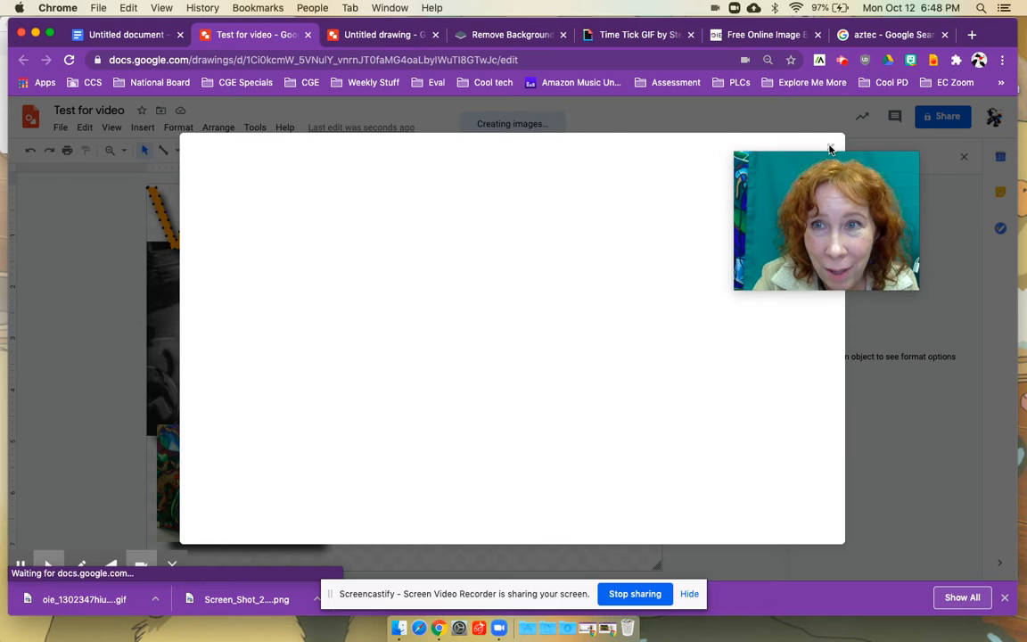
{"action": "left_click", "coordinate": [829, 148]}
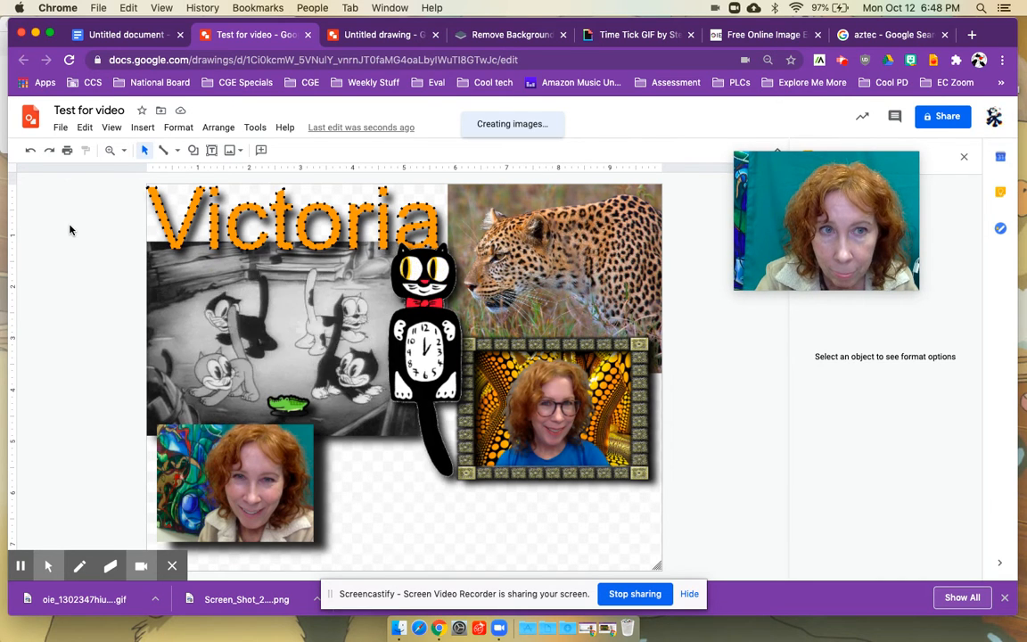
{"action": "left_click", "coordinate": [108, 254]}
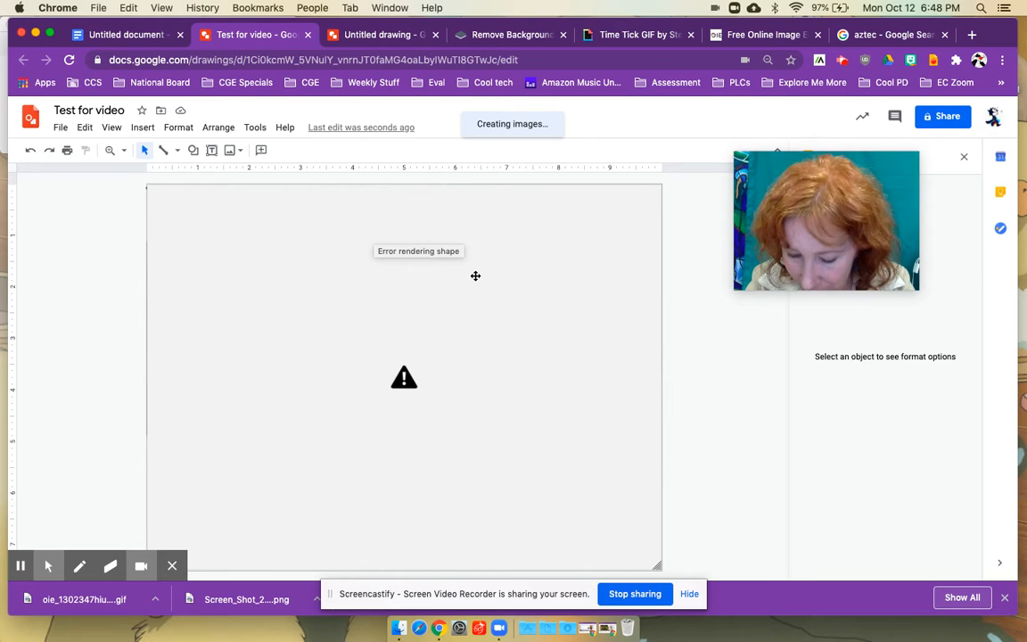
{"action": "left_click", "coordinate": [31, 151]}
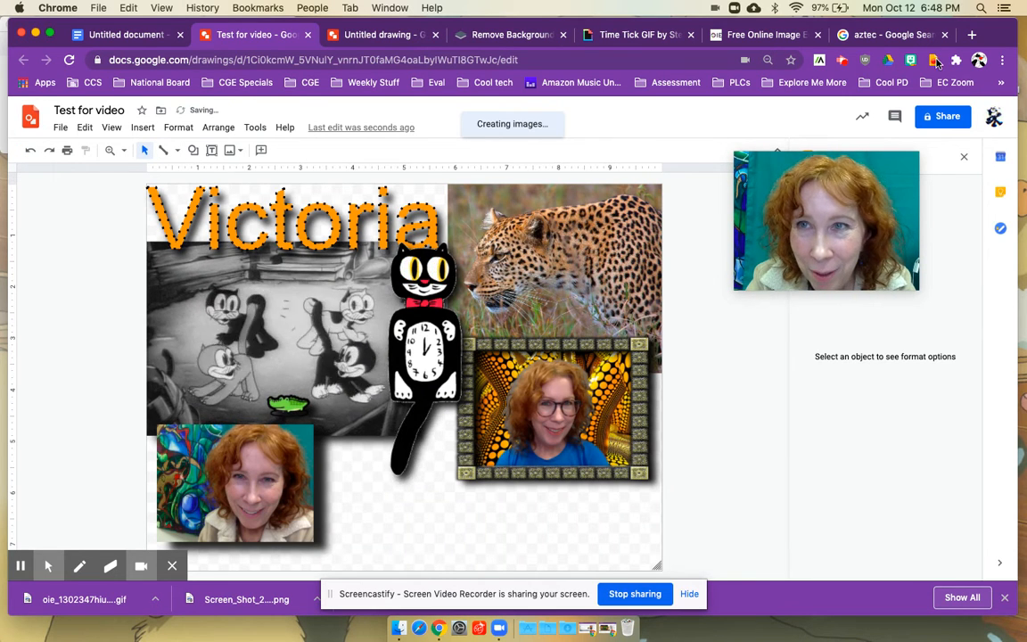
- Save the Aztec calendar image from the Google Images preview as a JPEG in the Desktop folder "AAA FOlder of stuff"
{"action": "left_click", "coordinate": [861, 36]}
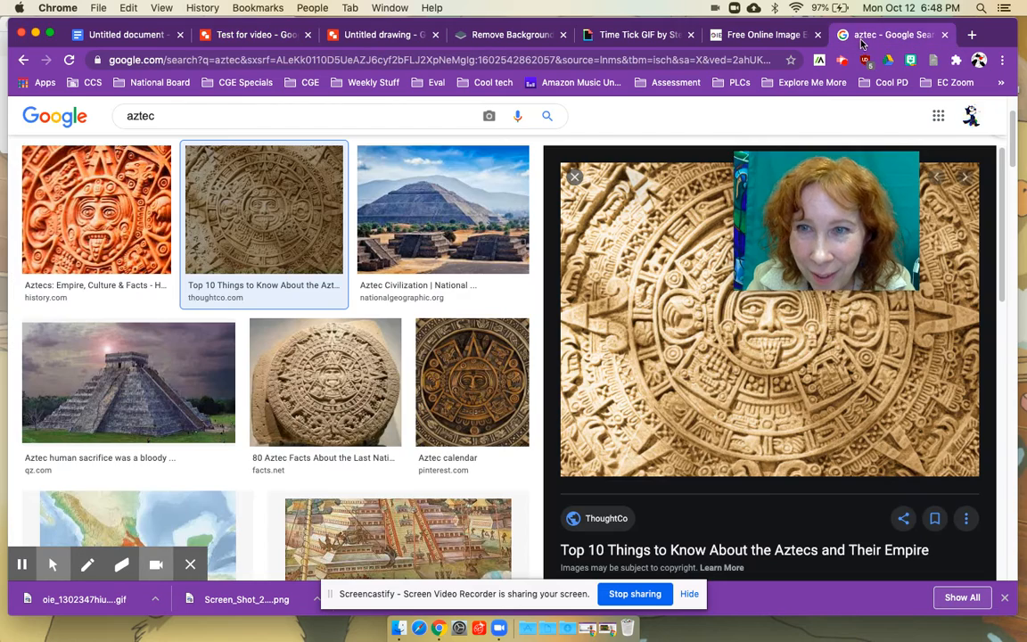
{"action": "right_click", "coordinate": [648, 336]}
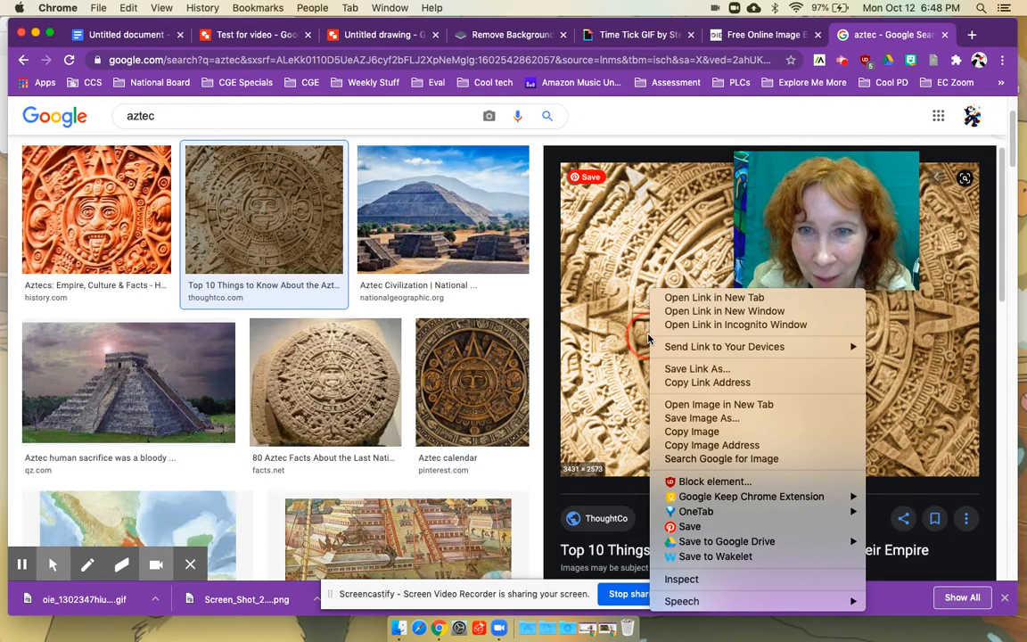
{"action": "left_click", "coordinate": [691, 418]}
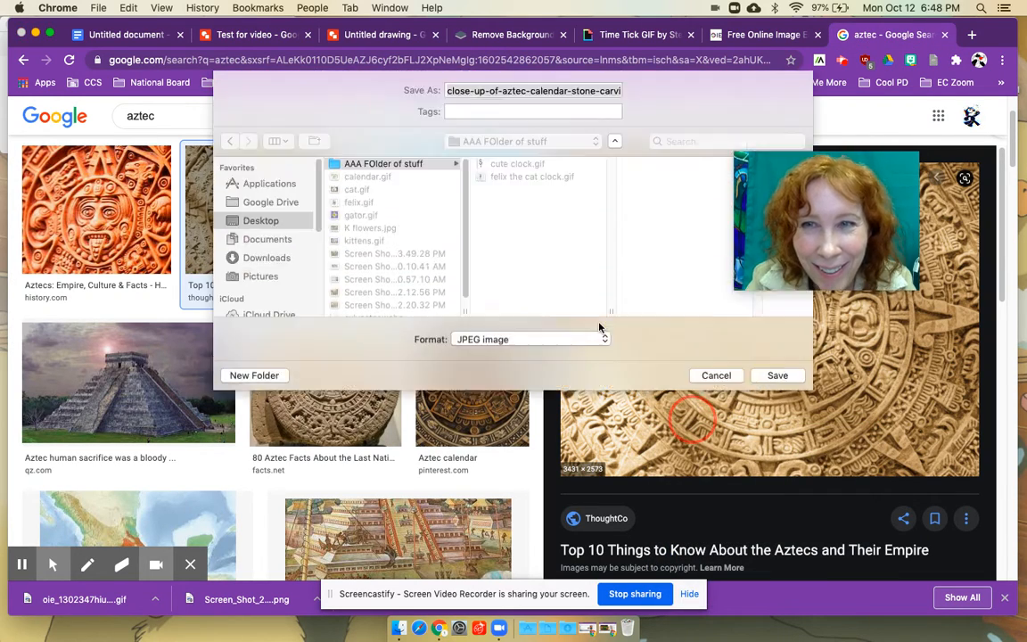
{"action": "left_click", "coordinate": [357, 164]}
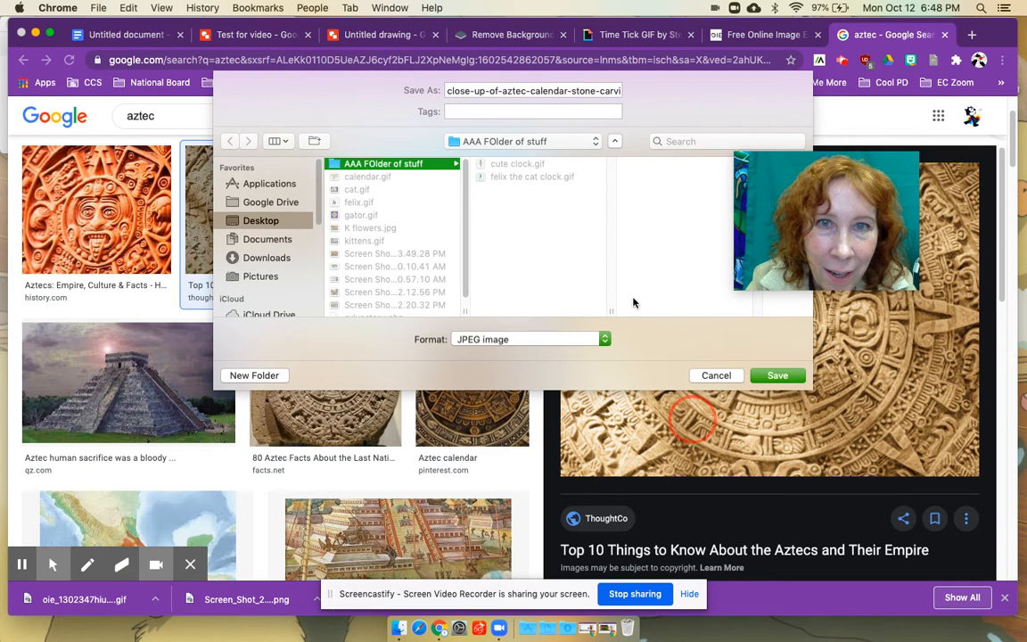
{"action": "left_click", "coordinate": [781, 377]}
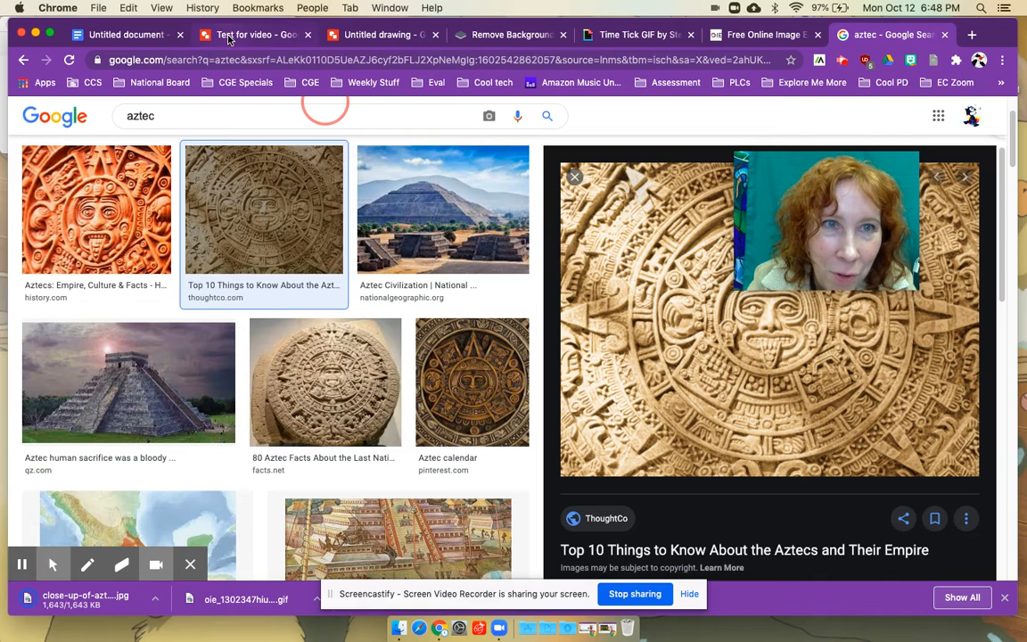
- Insert the saved close-up Aztec calendar JPEG from the Desktop folder "AAA FOlder of stuff" into the "Test for video" drawing
{"action": "left_click", "coordinate": [229, 36]}
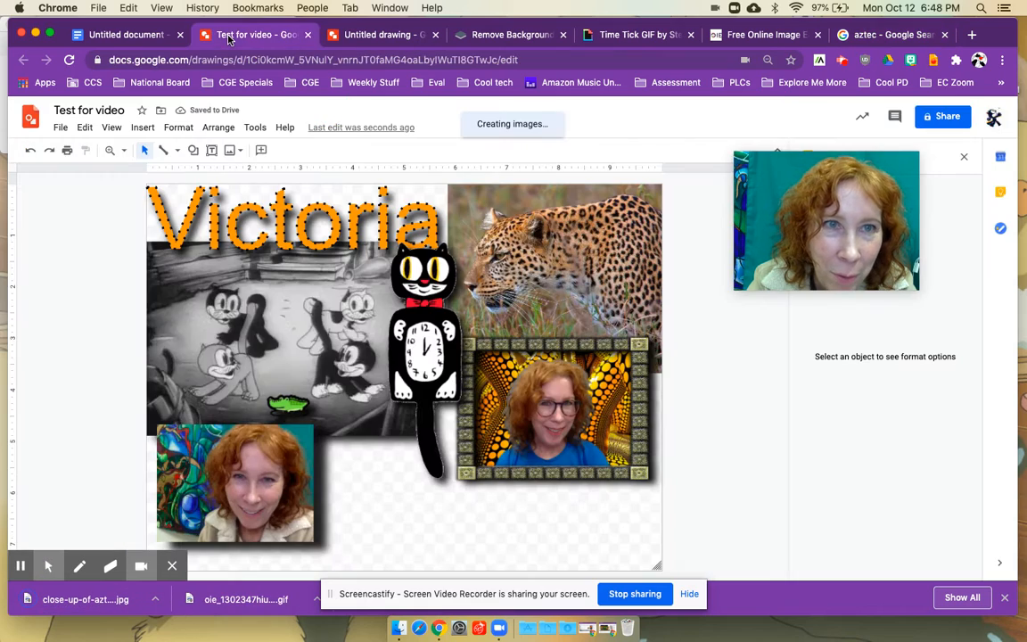
{"action": "left_click", "coordinate": [143, 129]}
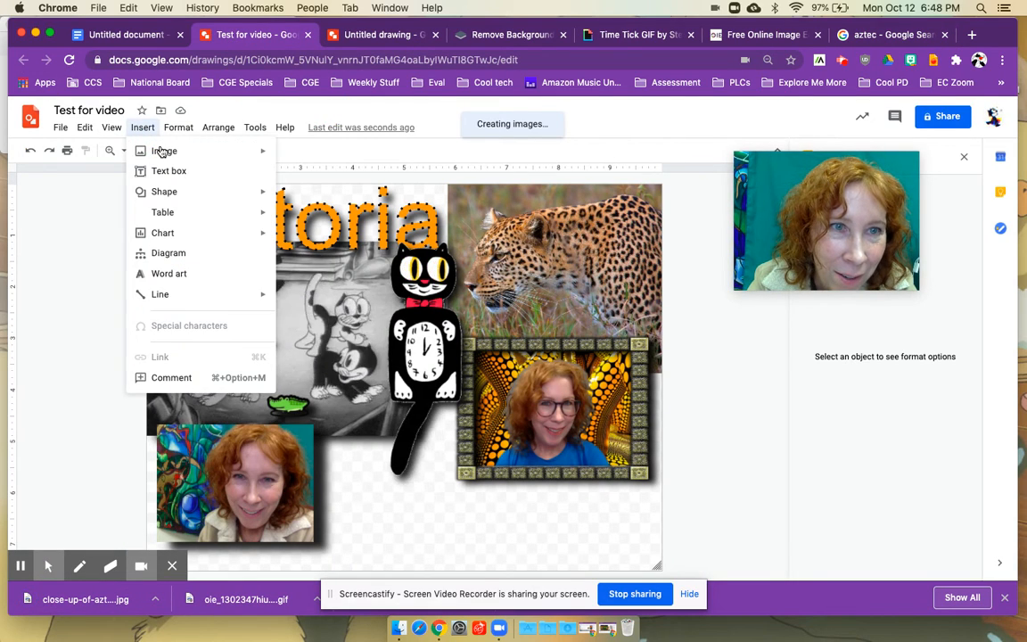
{"action": "mouse_move", "coordinate": [236, 156]}
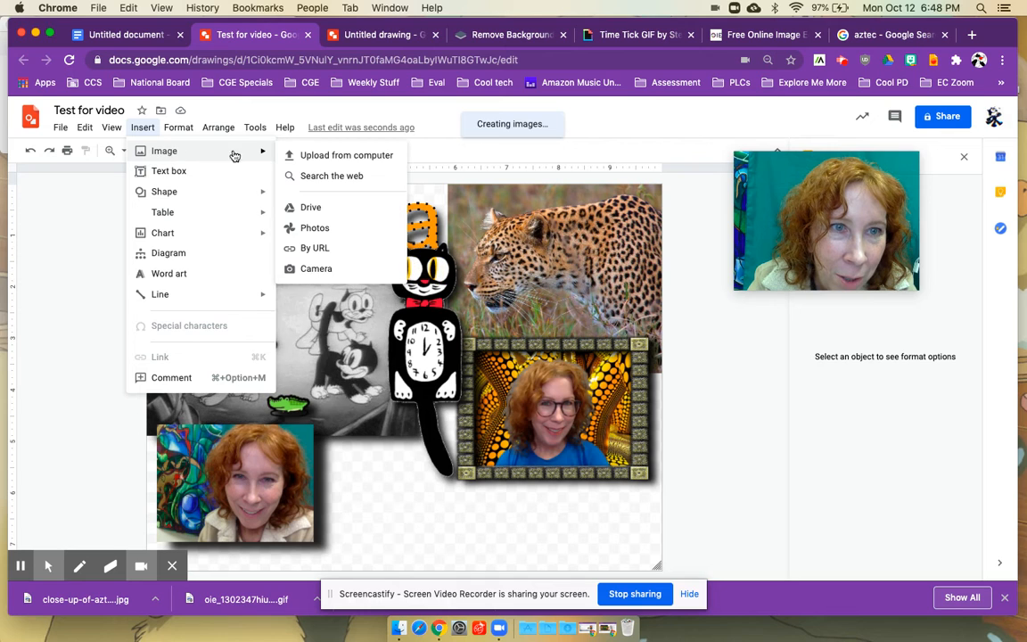
{"action": "left_click", "coordinate": [316, 156]}
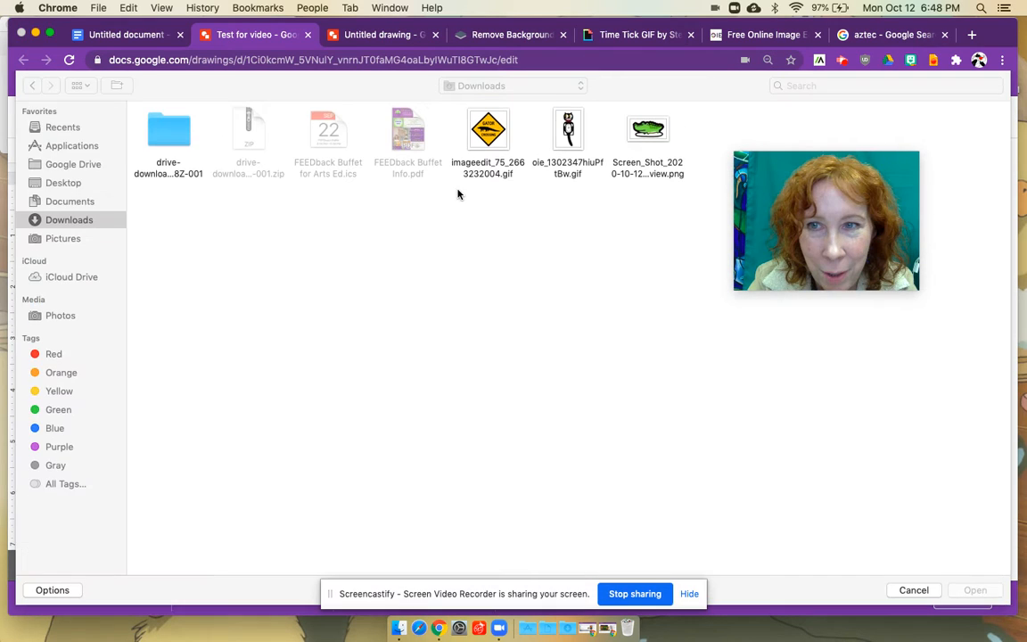
{"action": "left_click", "coordinate": [169, 134]}
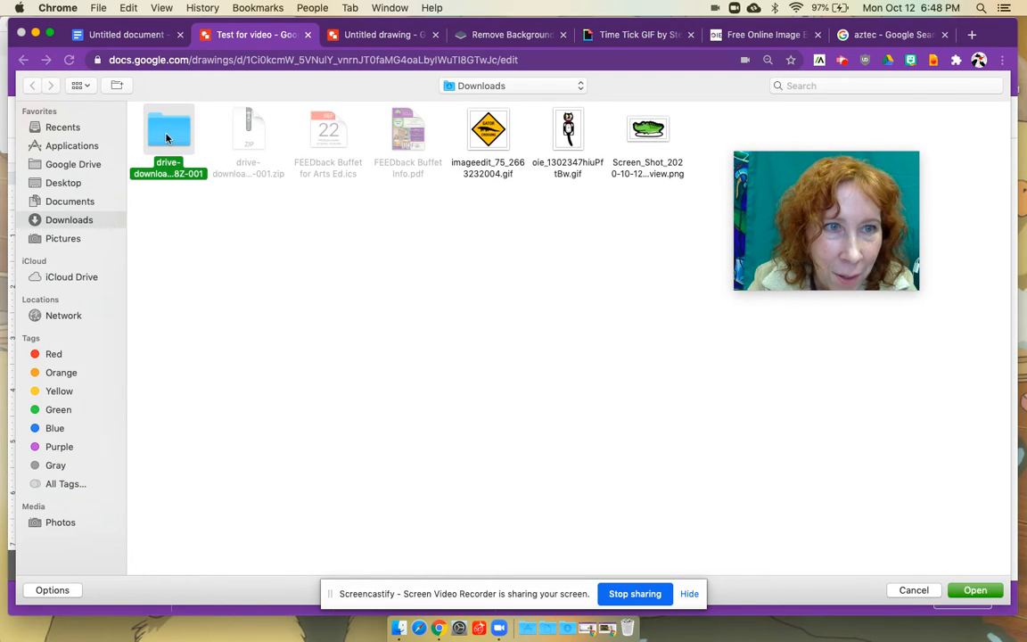
{"action": "left_click", "coordinate": [66, 183]}
{"action": "double_click", "coordinate": [169, 140]}
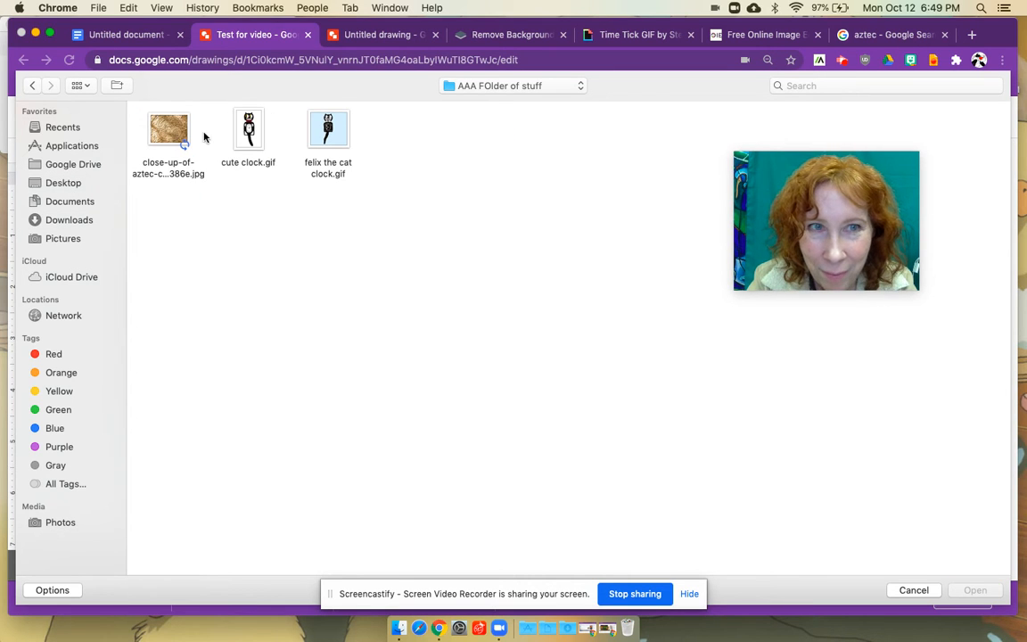
{"action": "double_click", "coordinate": [170, 132]}
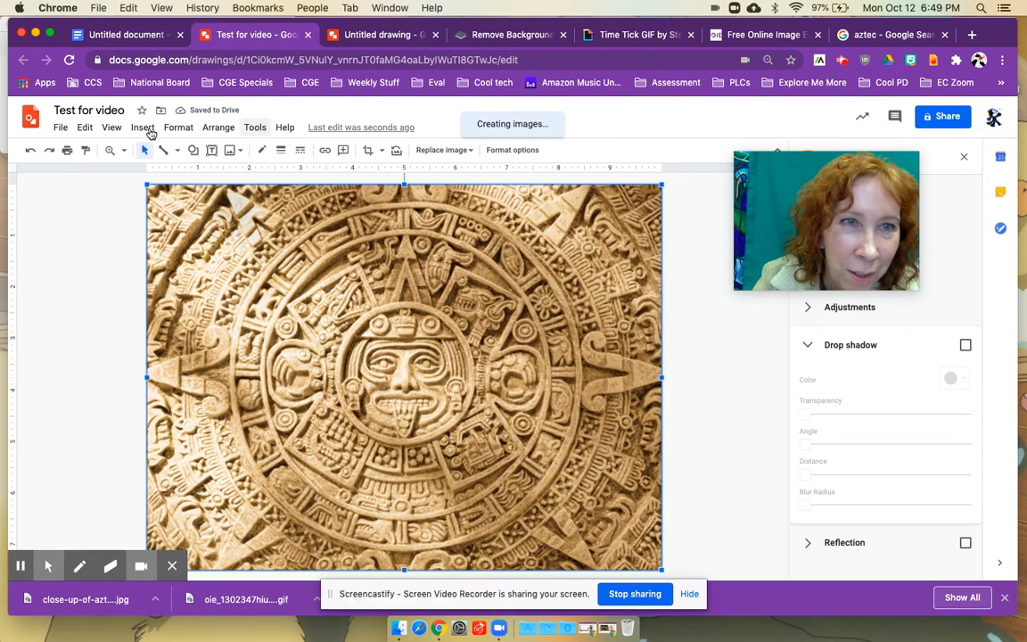
- Send the Aztec calendar image to the back so it serves as the background behind all other elements
{"action": "left_click", "coordinate": [218, 128]}
{"action": "mouse_move", "coordinate": [229, 152]}
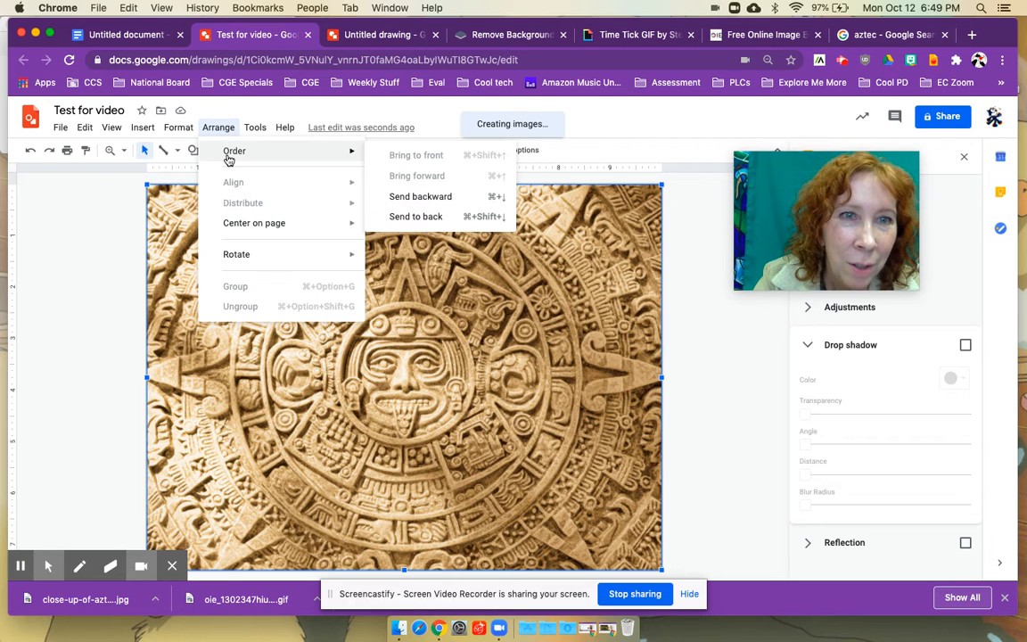
{"action": "left_click", "coordinate": [417, 215]}
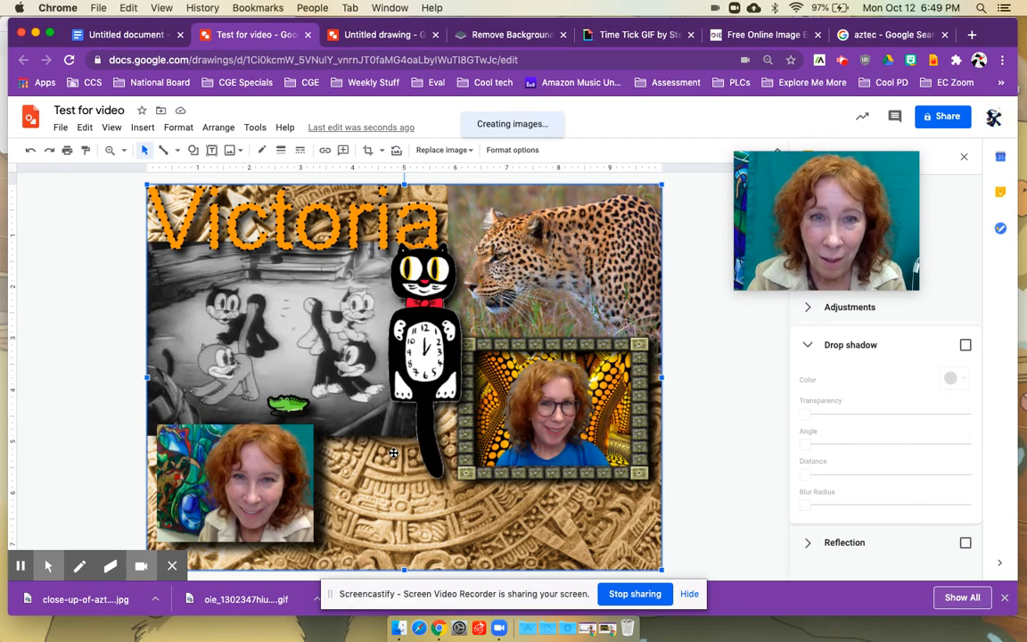
- Revisit the remove.bg crocodile result and the cat clock open in Online Image Editor
{"action": "left_click", "coordinate": [554, 35]}
{"action": "left_click", "coordinate": [500, 36]}
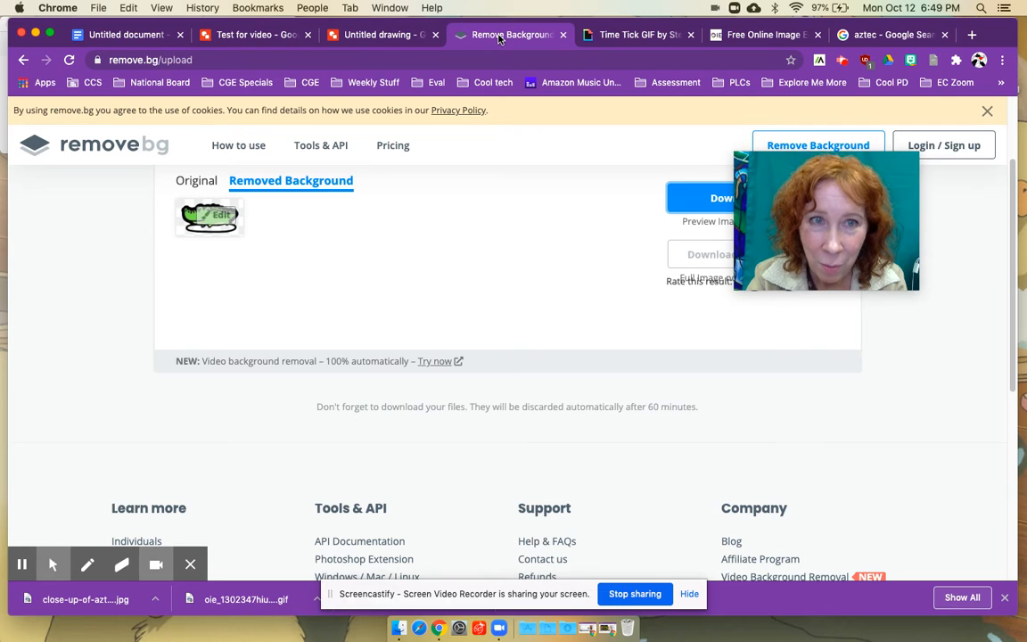
{"action": "scroll", "coordinate": [301, 265], "scroll_direction": "up", "scroll_amount": 2}
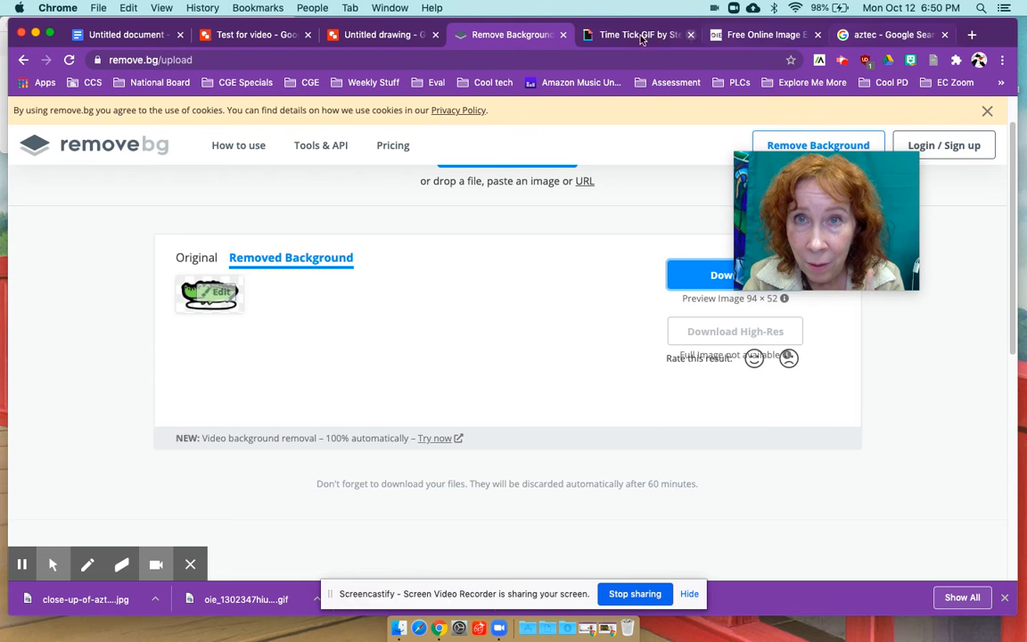
{"action": "left_click", "coordinate": [761, 36]}
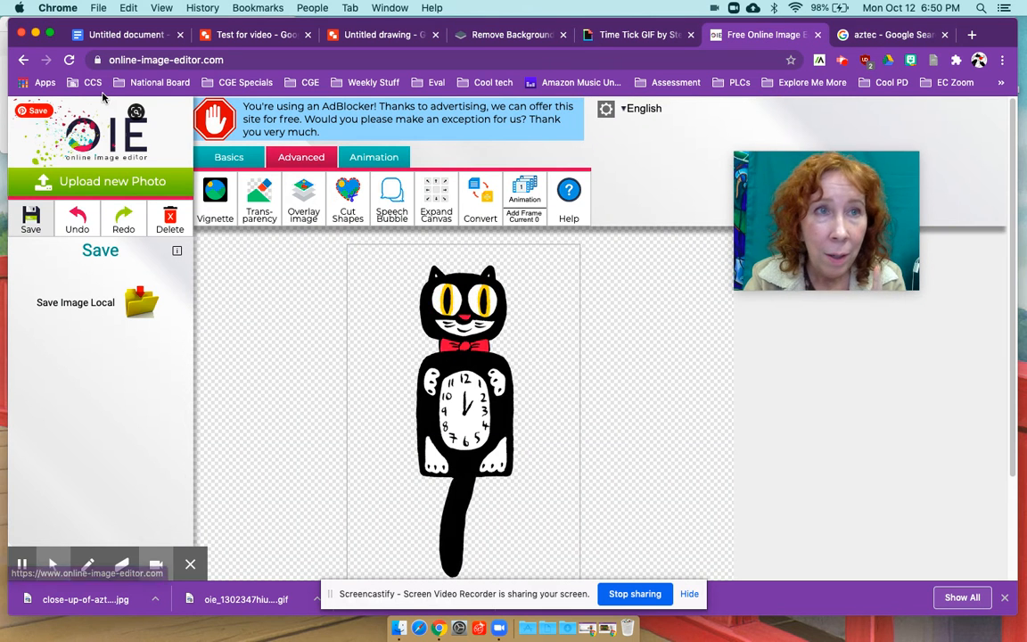